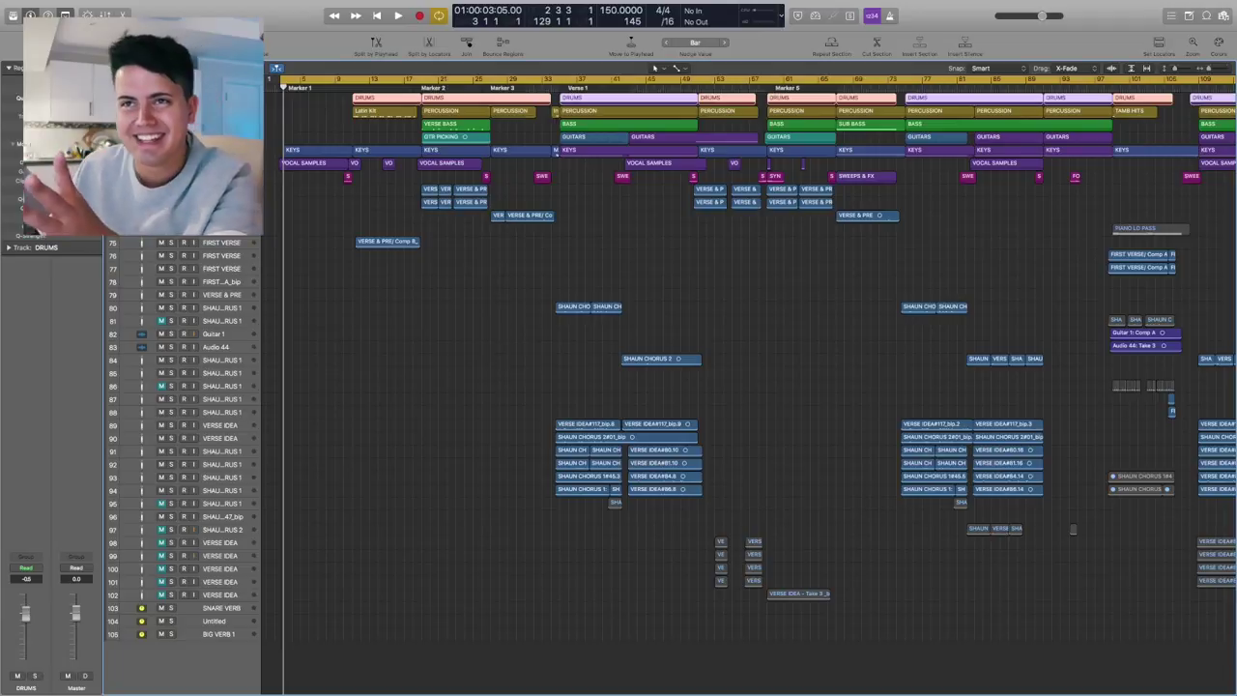
Expand the DRUMS track stack to show its individual drum tracks and place the playhead at bar 10.
left_click(127, 99)
left_click(355, 140)
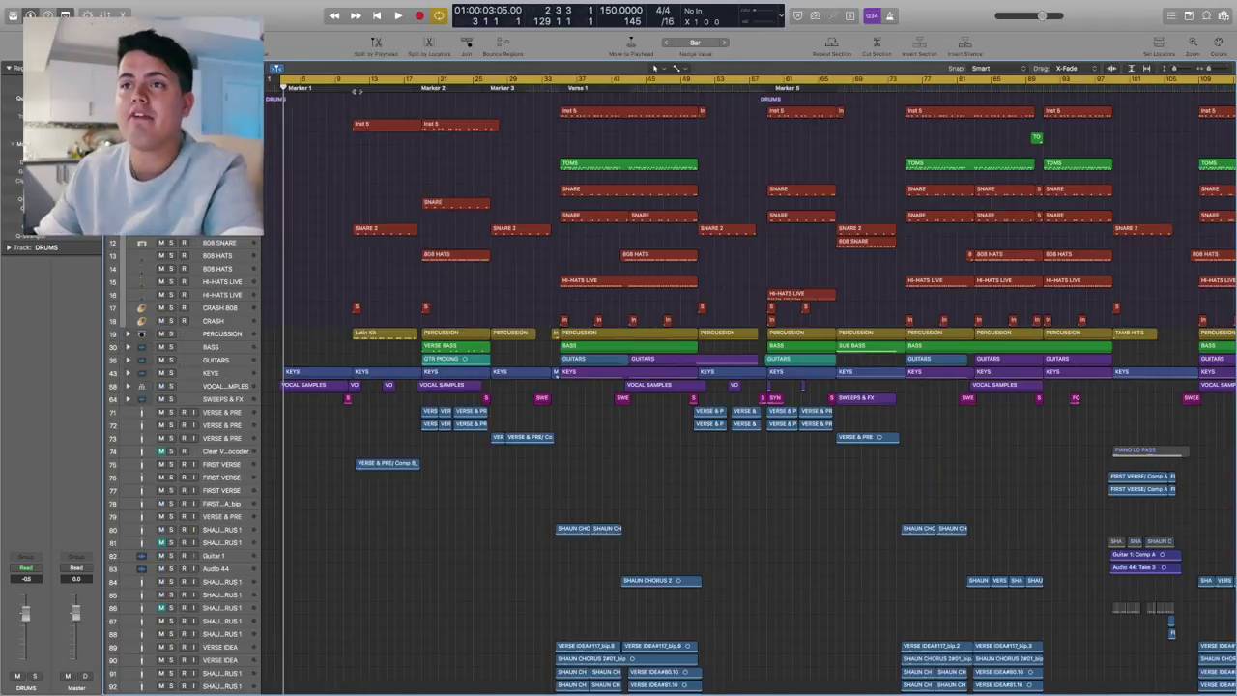
left_click(345, 91)
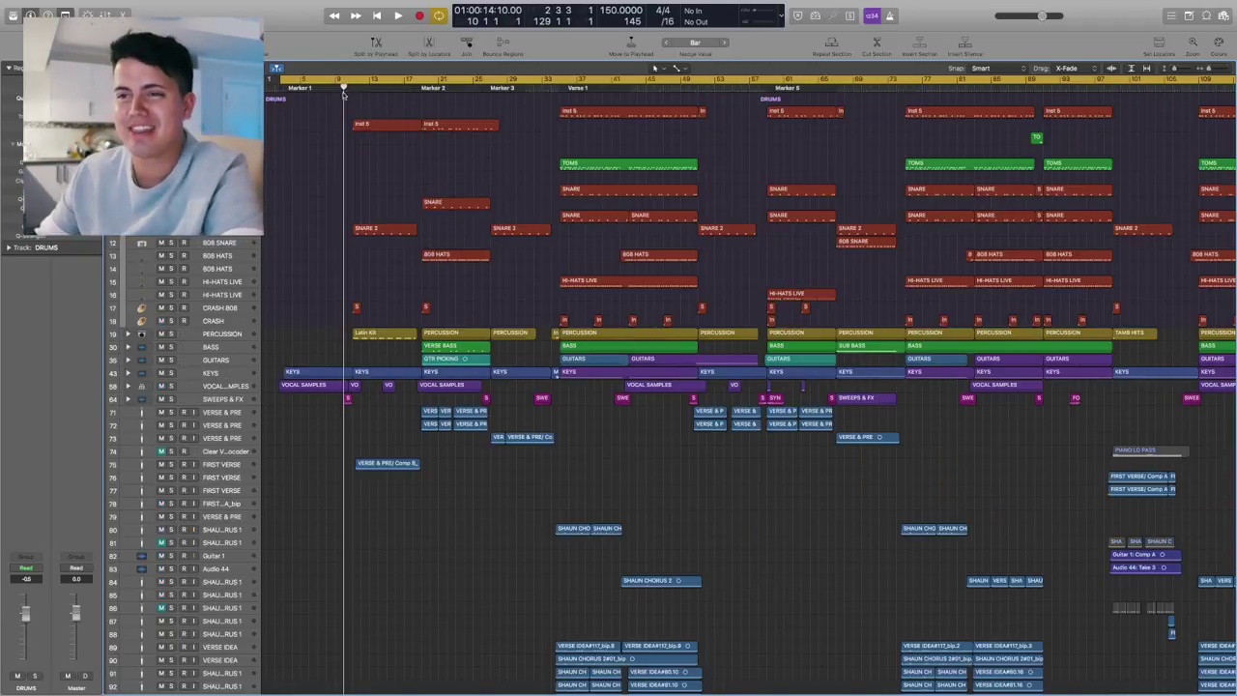
key("super+Right")
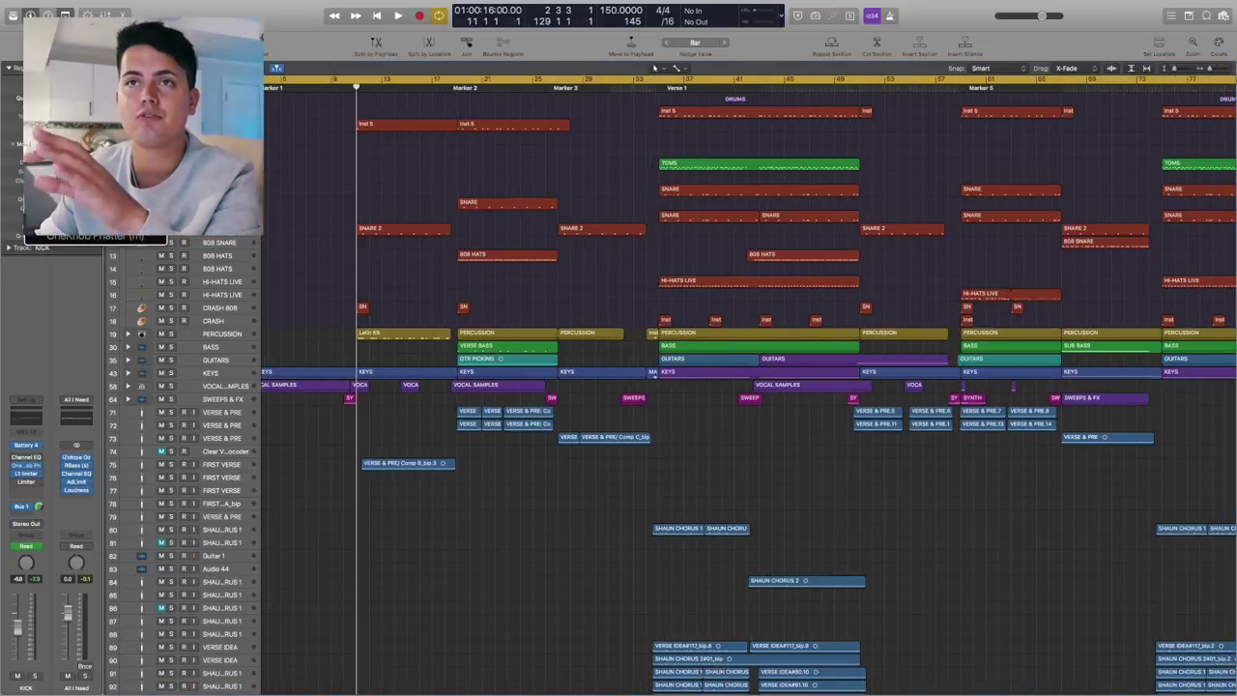
Show the OneKnob Phatter plug-in of the KICK track and move its window clear of the first kick regions.
left_click_drag(117, 33, 482, 165)
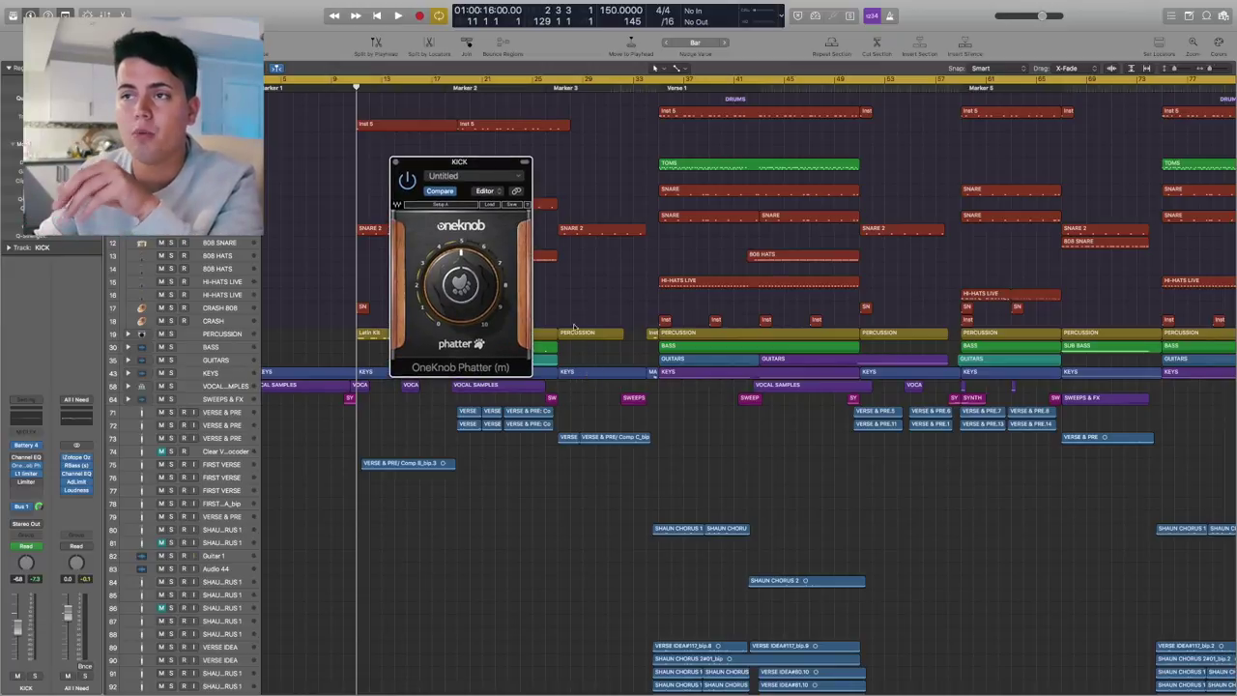
left_click_drag(493, 167, 625, 180)
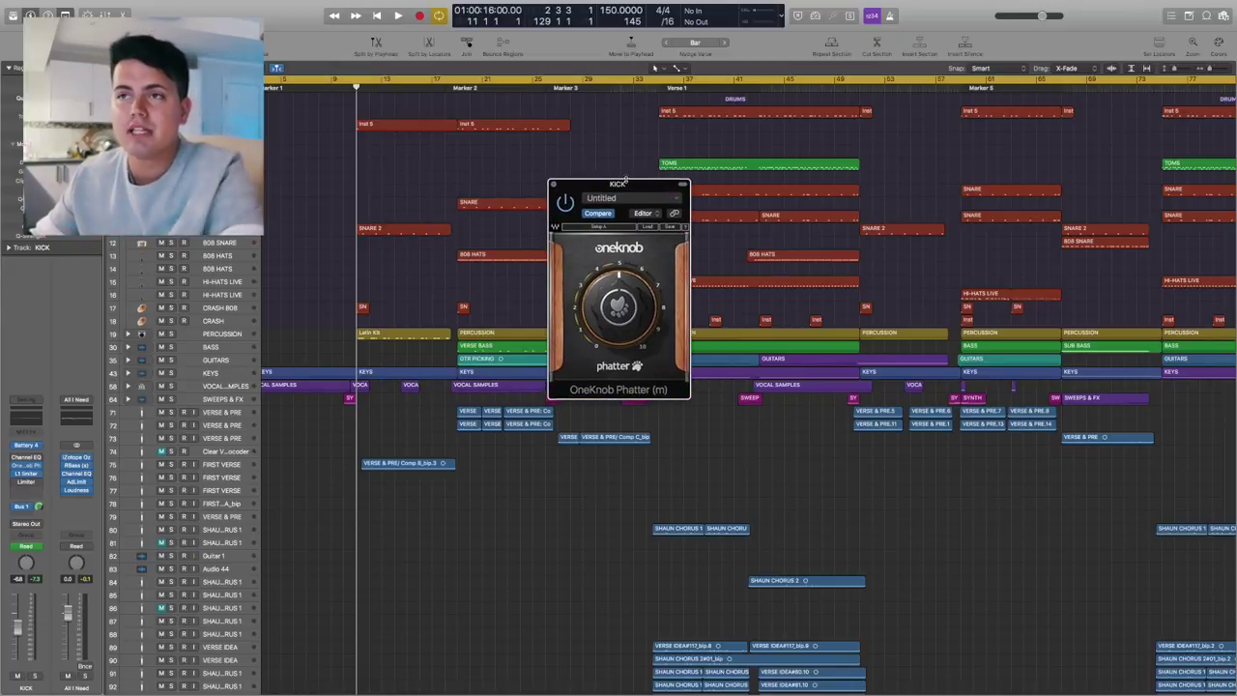
left_click(512, 151)
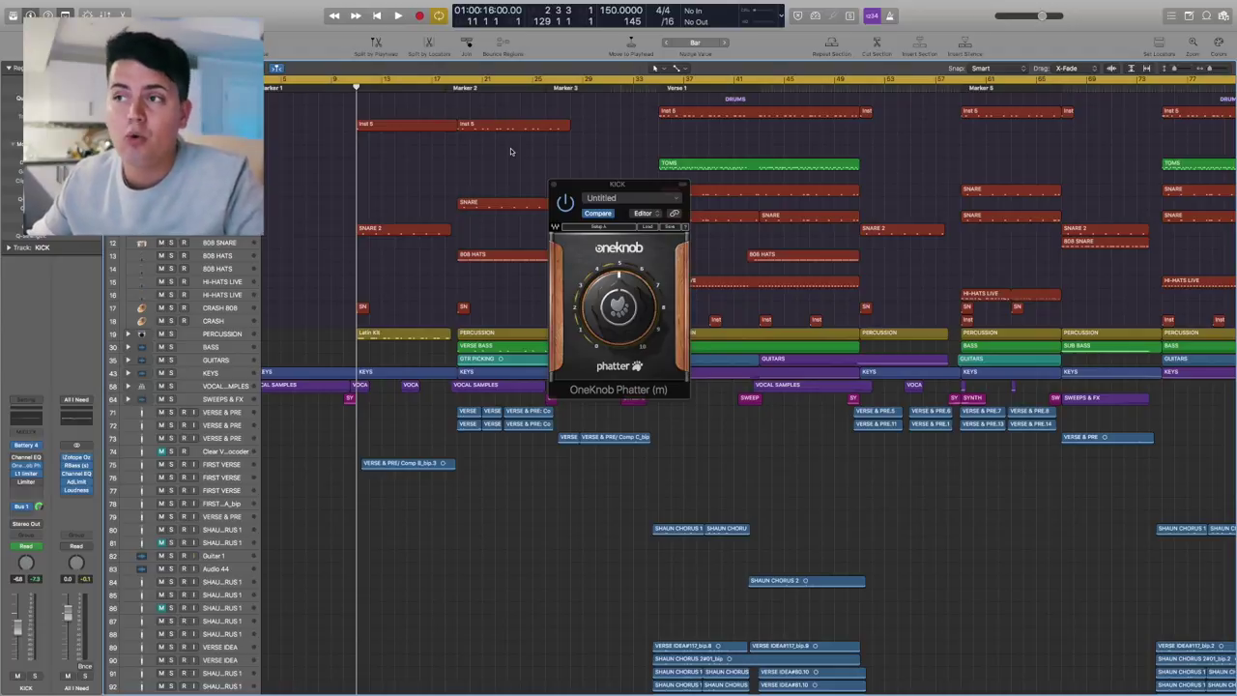
Solo the KICK track and play it back from bar 18.
left_click(456, 94)
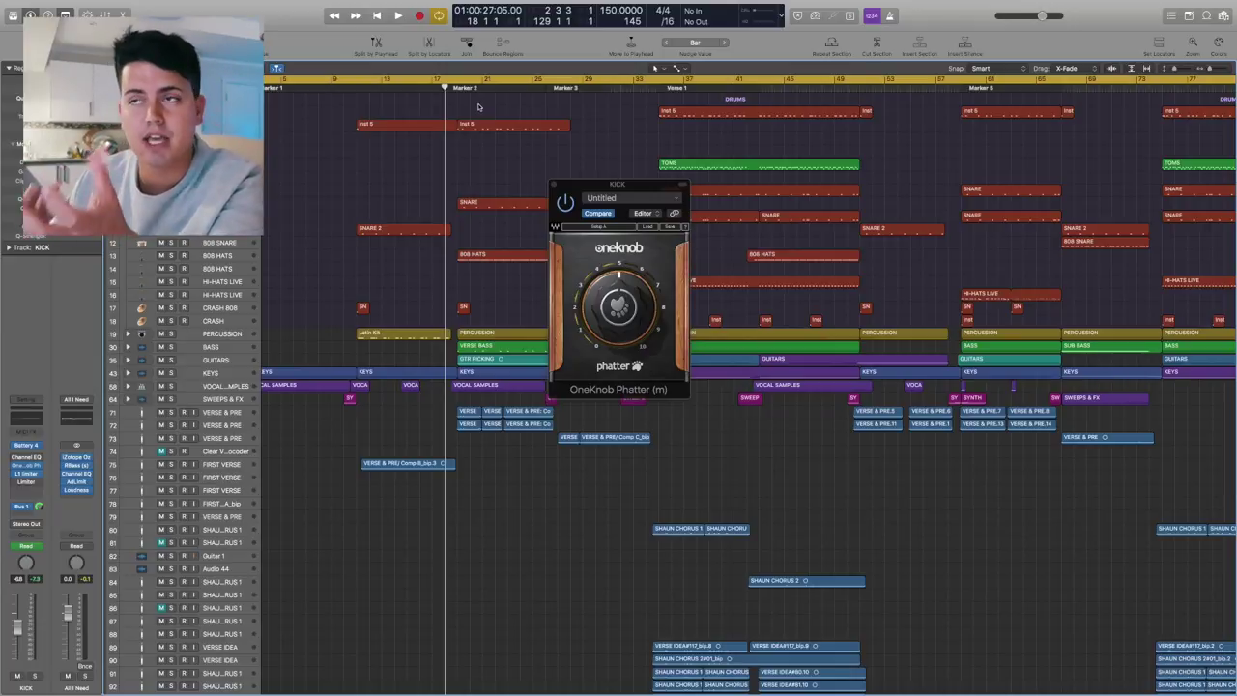
left_click(442, 83)
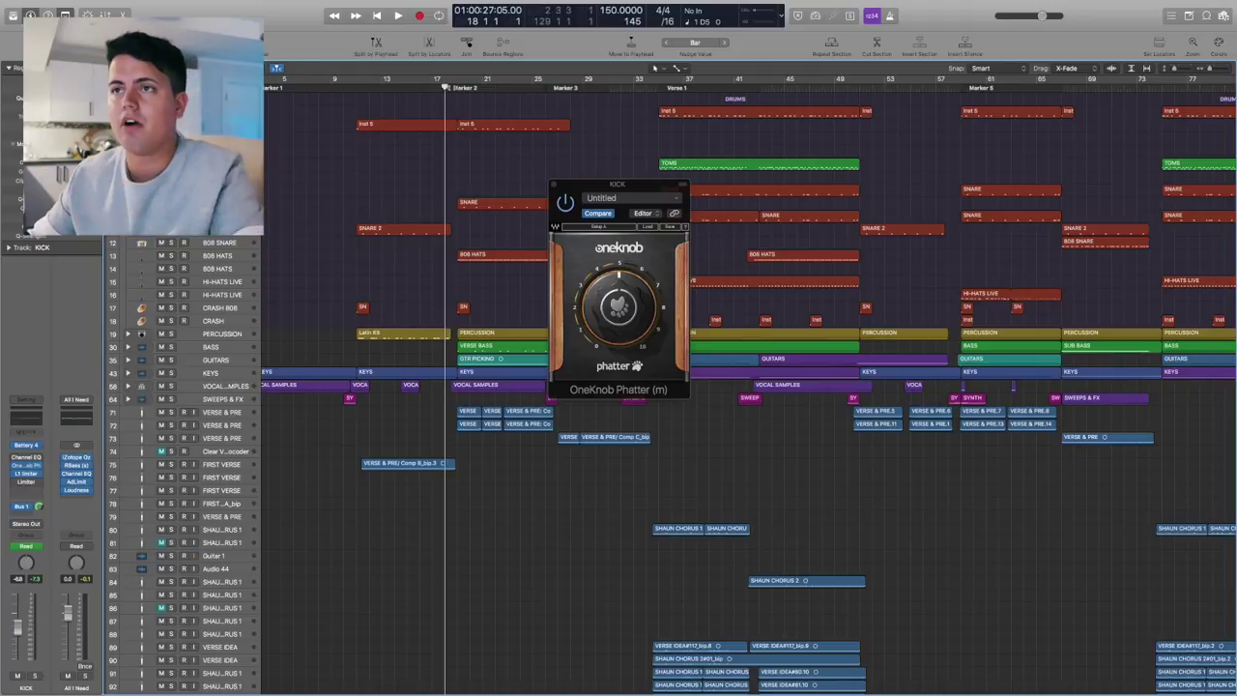
key("s")
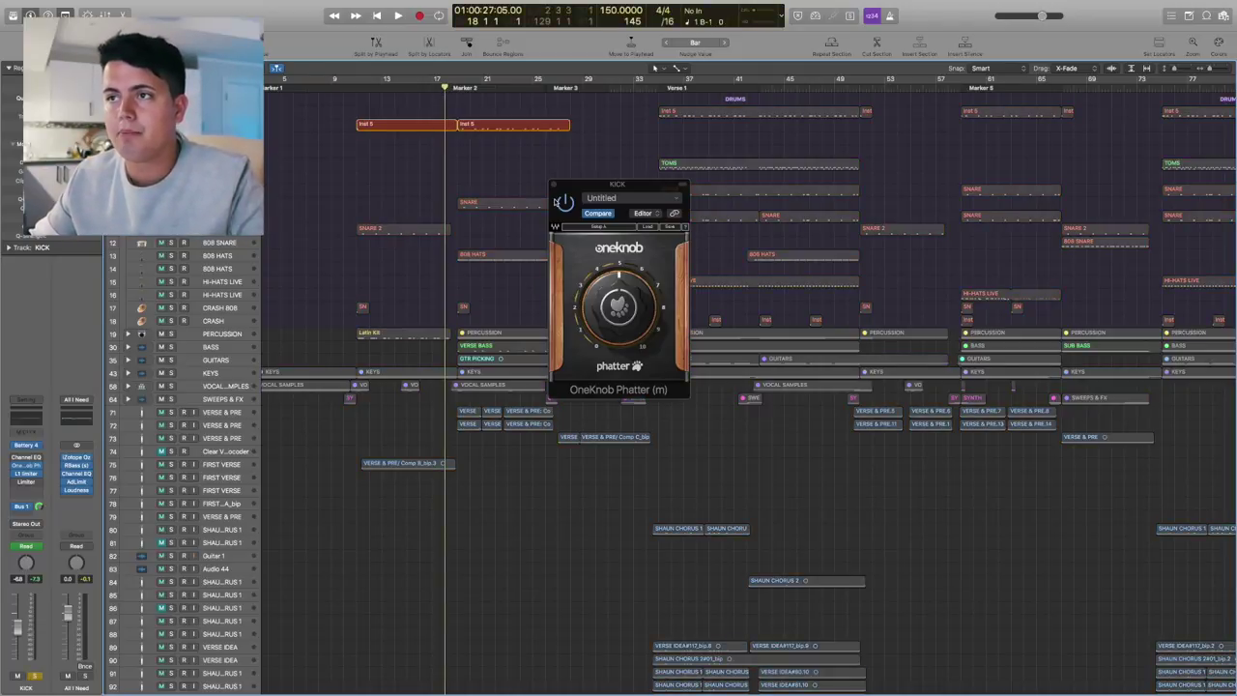
key("space")
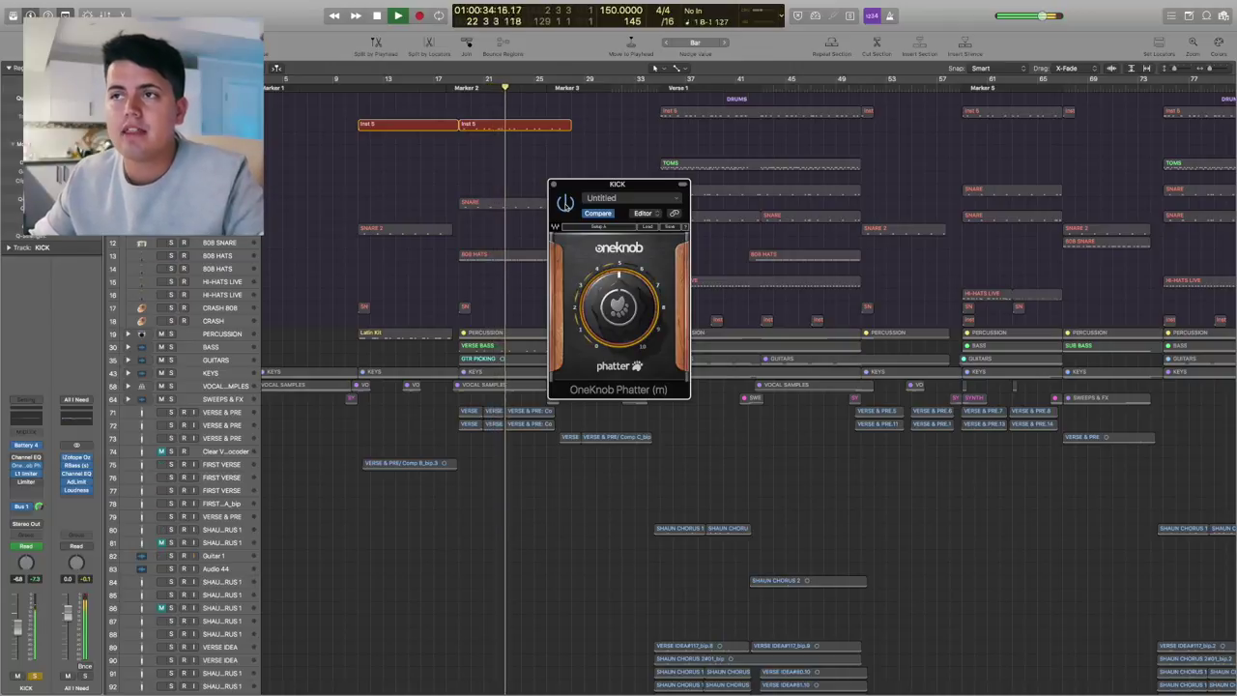
key("space")
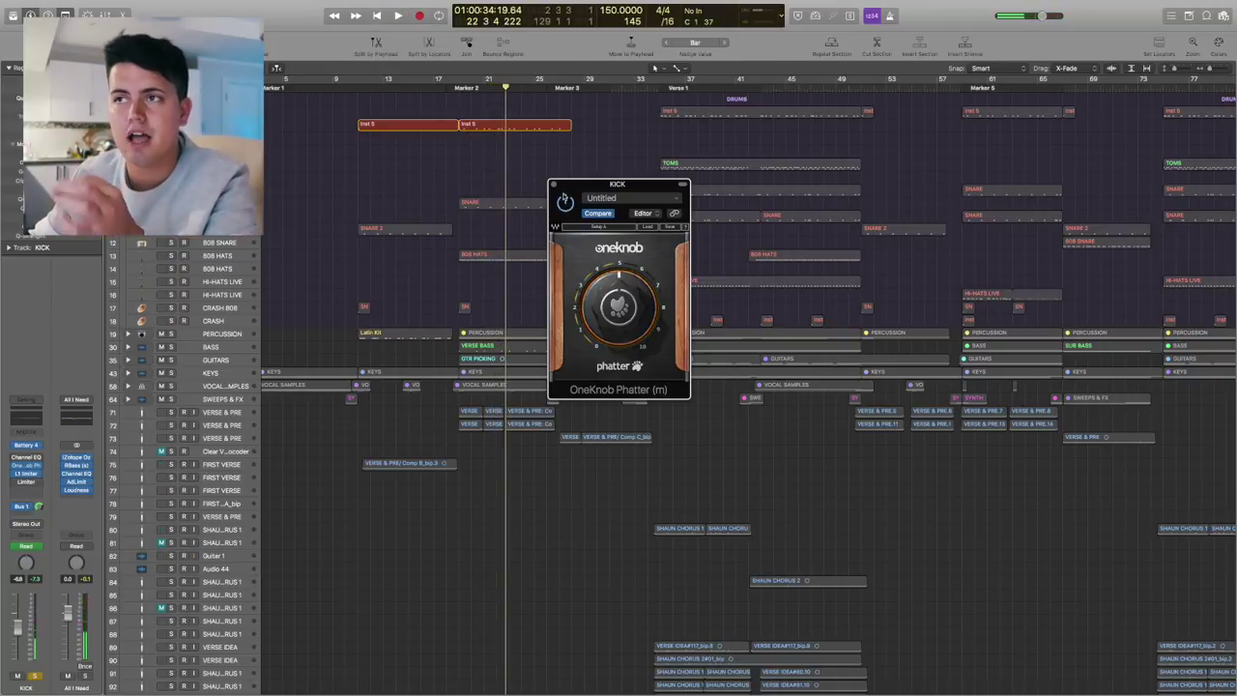
Close the KICK track's OneKnob Phatter window, reopen it for another look and close it again.
left_click(553, 184)
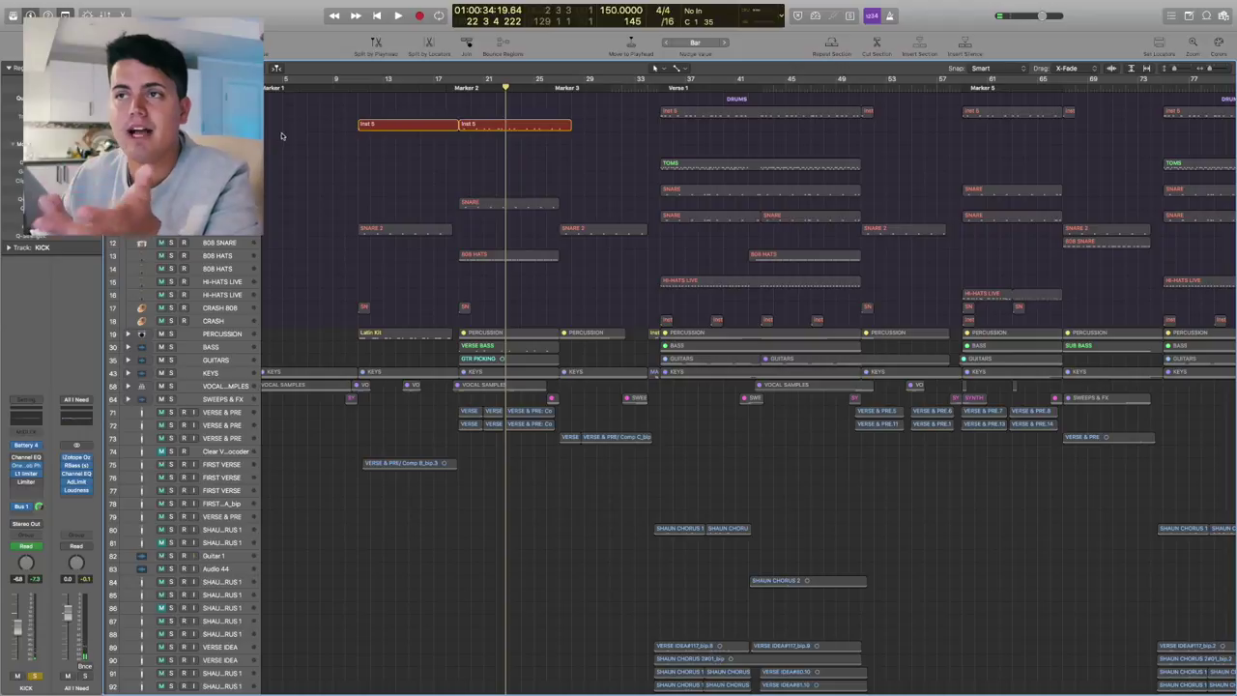
left_click(26, 466)
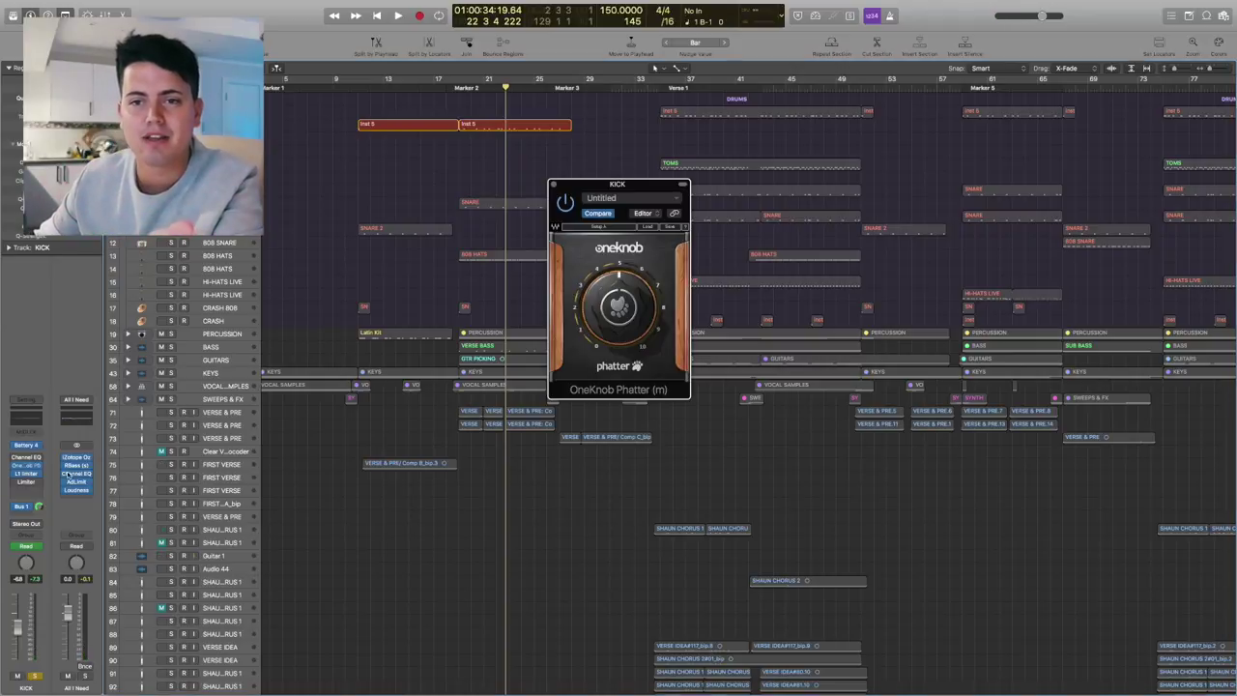
left_click(554, 187)
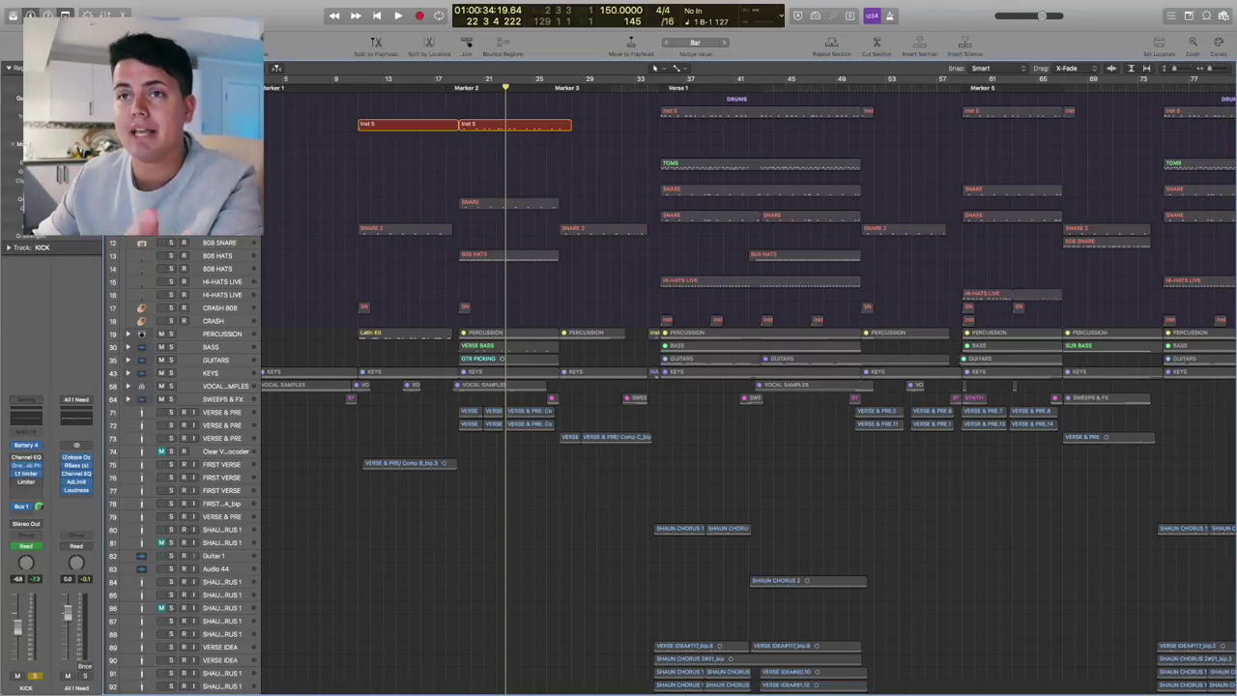
Solo all the drum tracks together with the PERCUSSION stack and play them back from bar 19.
left_click(171, 124)
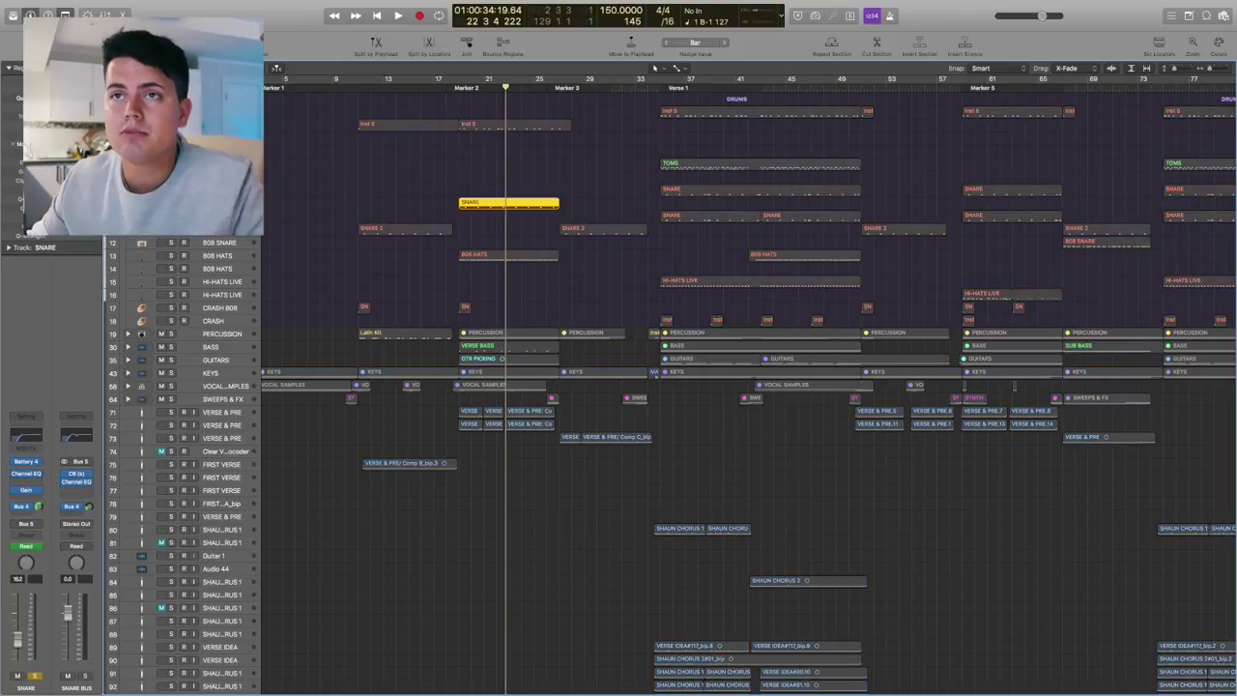
left_click_drag(171, 112, 170, 335)
left_click(401, 264)
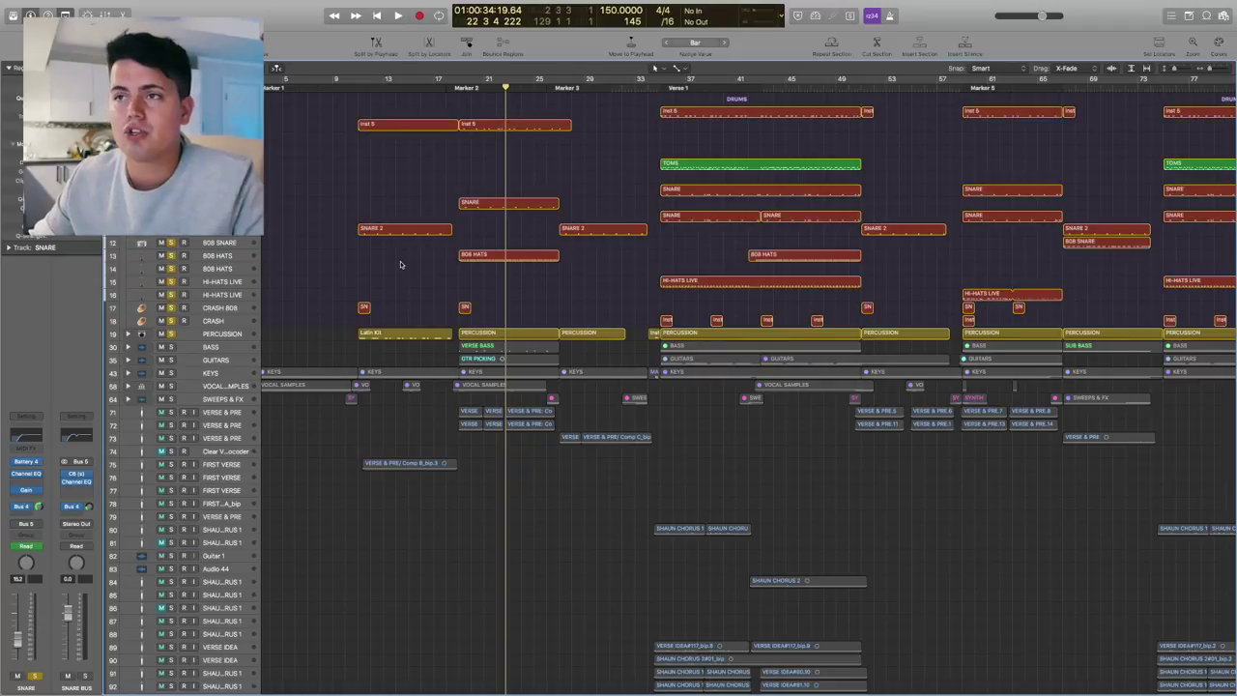
left_click(457, 87)
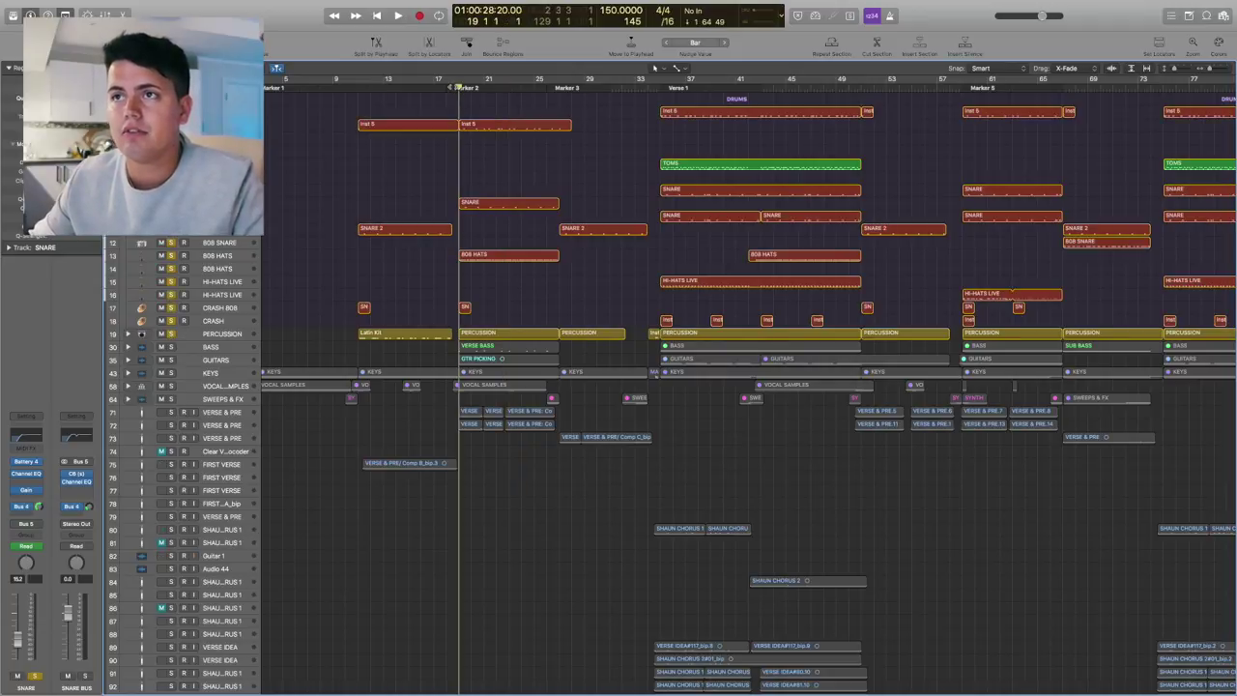
key("space")
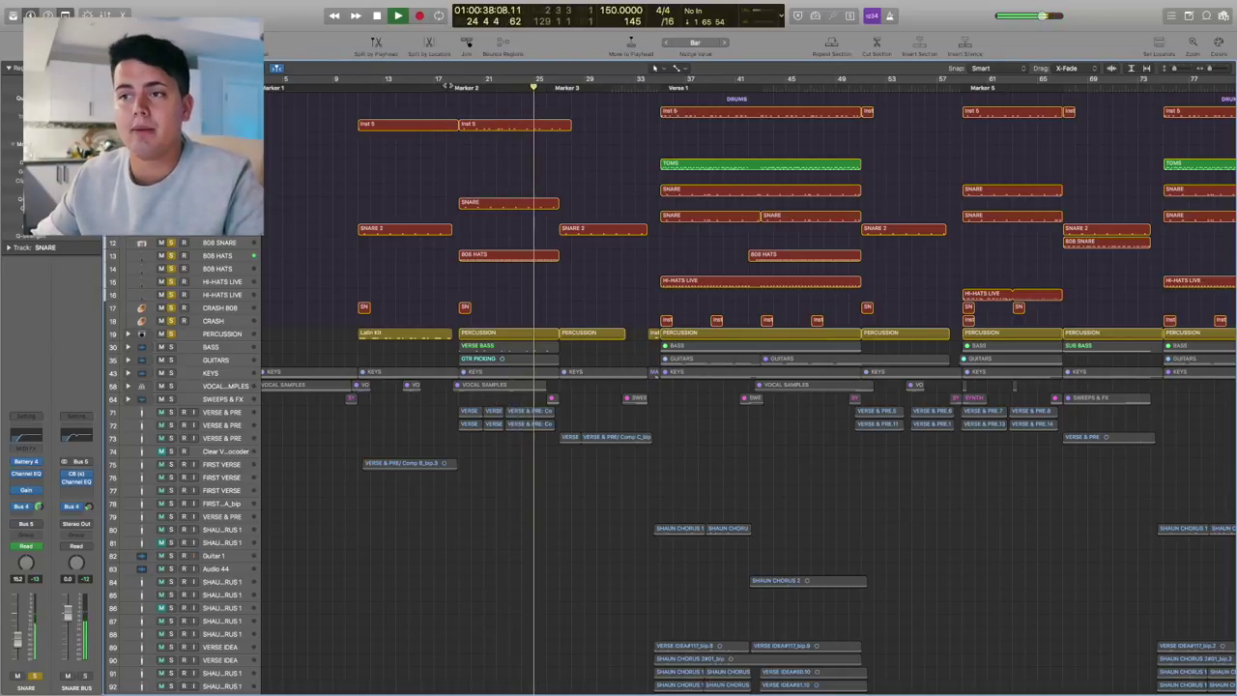
key("space")
Replace the group solo with a solo on the SNARE track and set a cycle range from bar 19 to bar 27.
left_click_drag(162, 112, 171, 335)
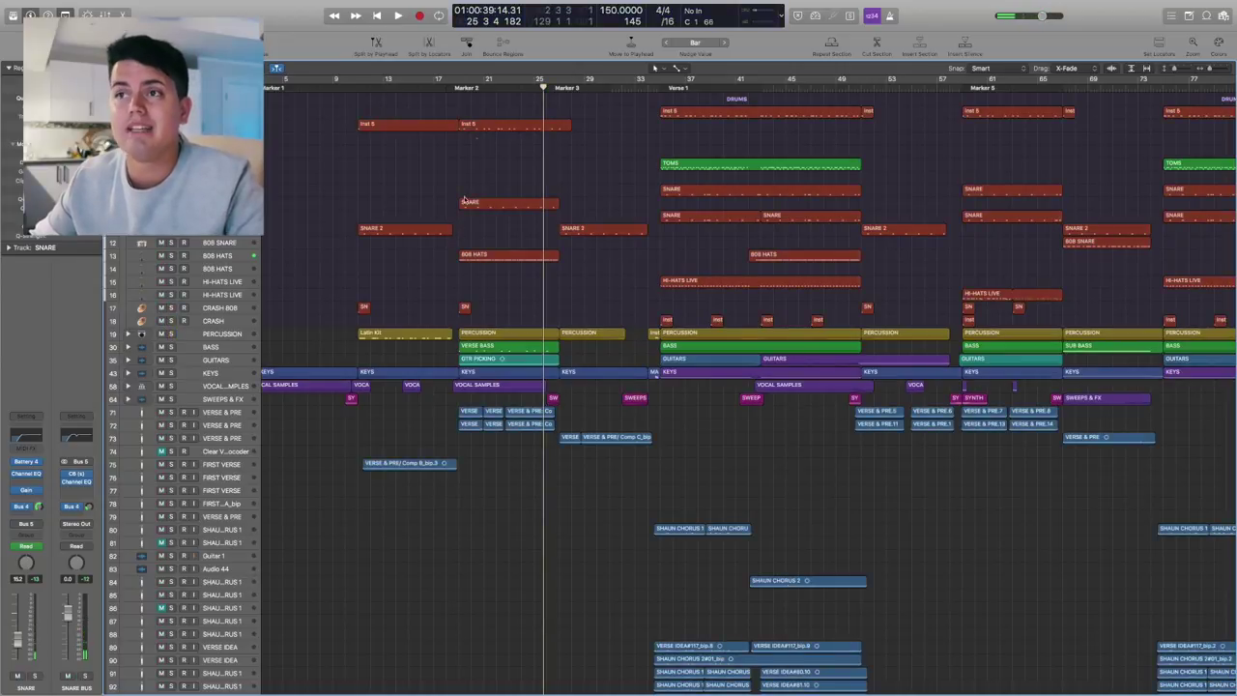
left_click(448, 83)
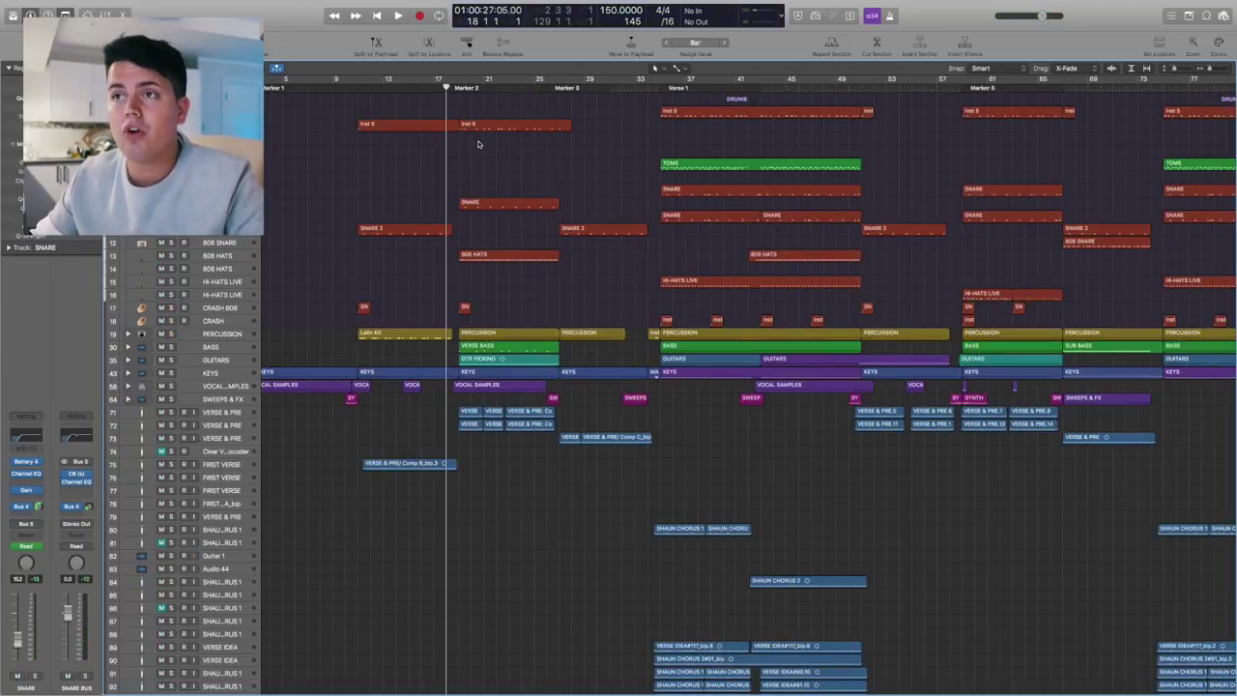
left_click(459, 86)
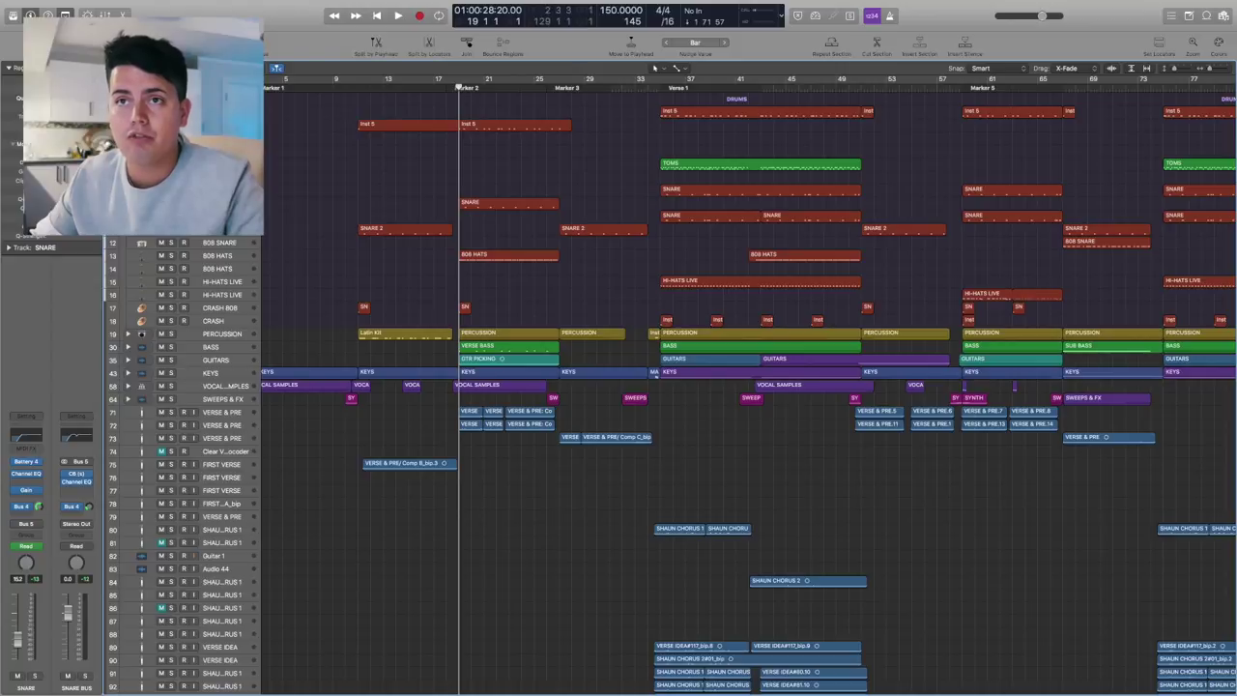
key("ctrl+s")
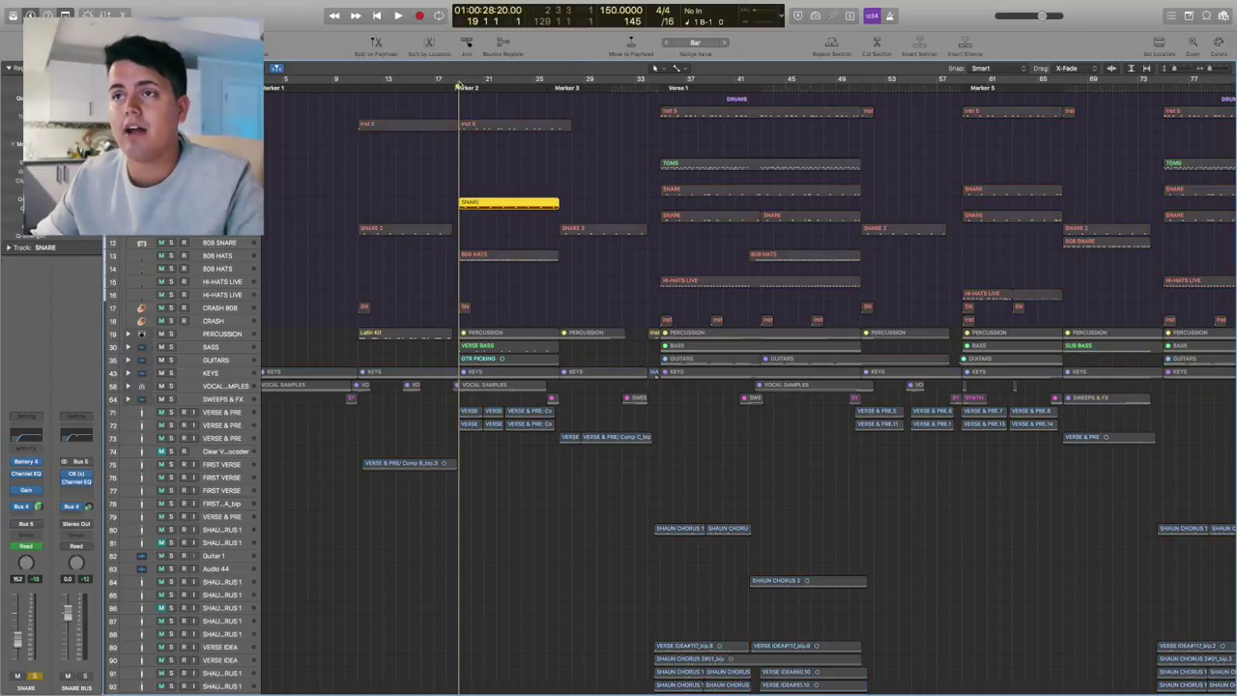
left_click_drag(459, 81, 542, 81)
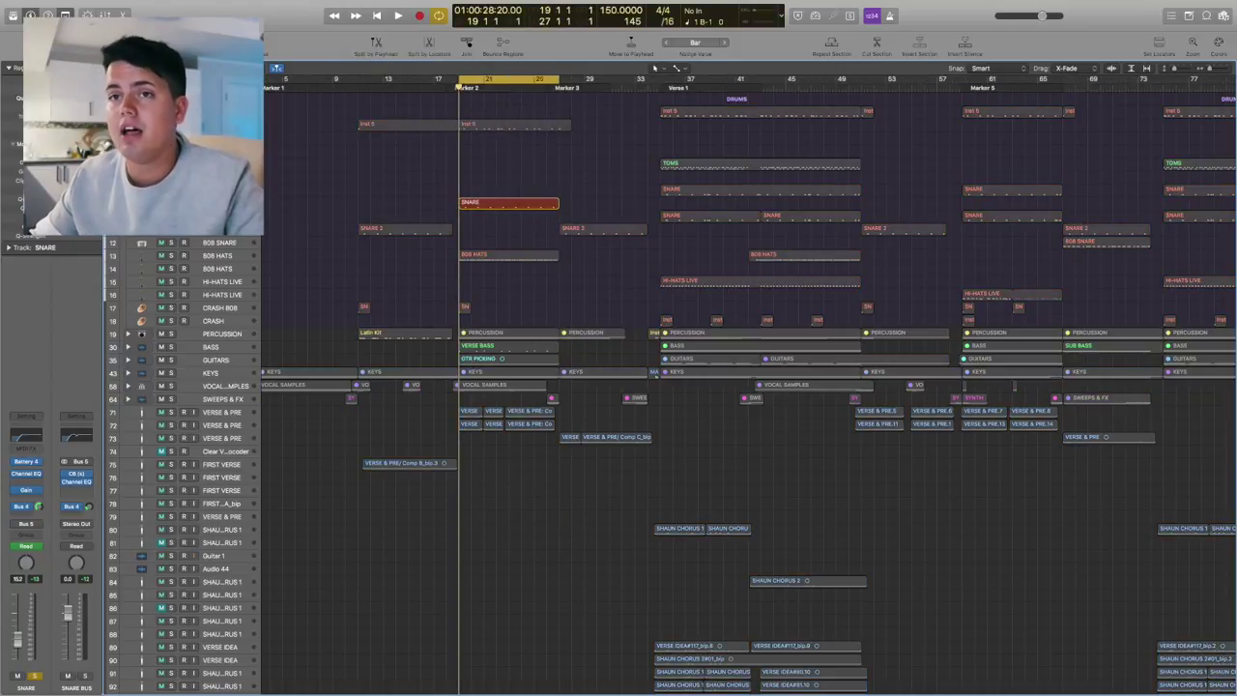
Open the SNARE track's Battery 4 instrument, move its window clear of the snare region and play the soloed snare.
key("v")
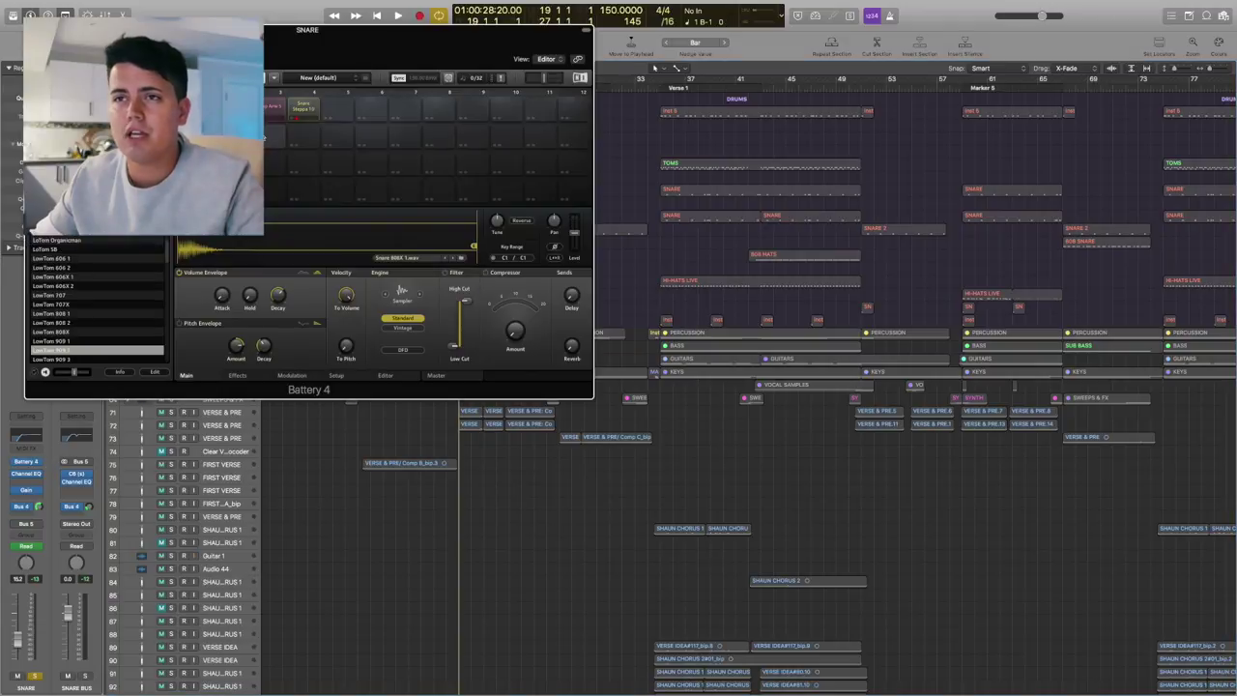
left_click_drag(340, 30, 951, 175)
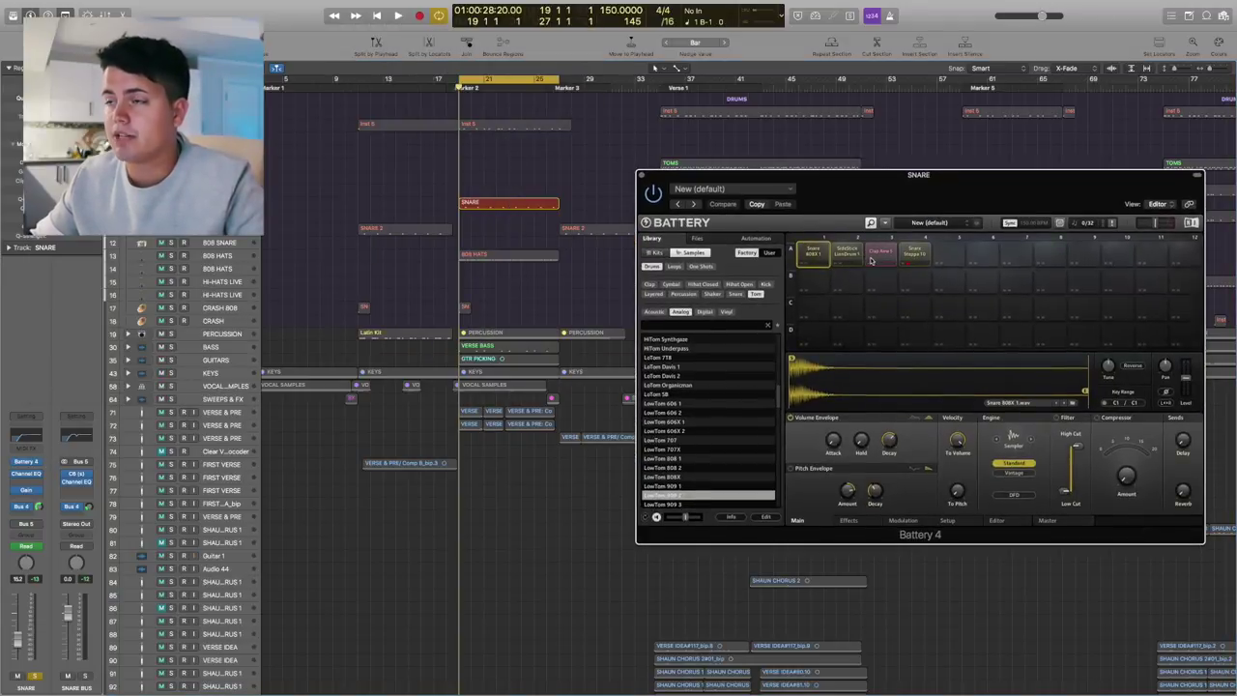
left_click(513, 228)
key("space")
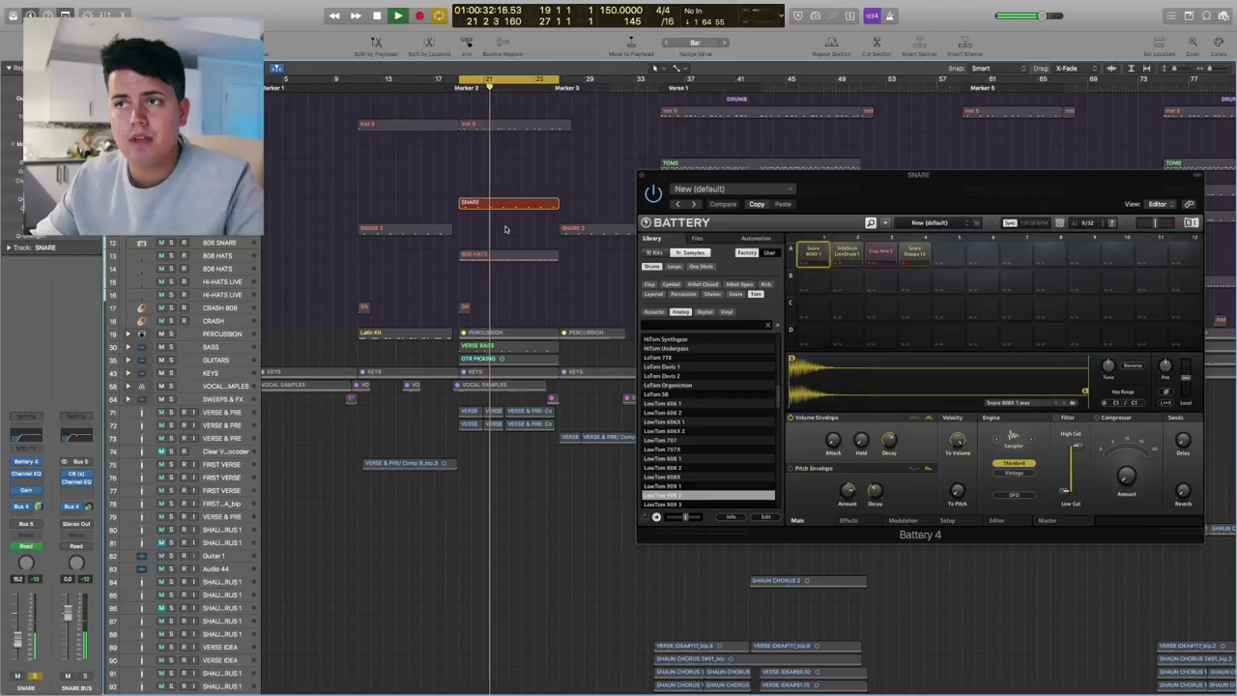
key("space")
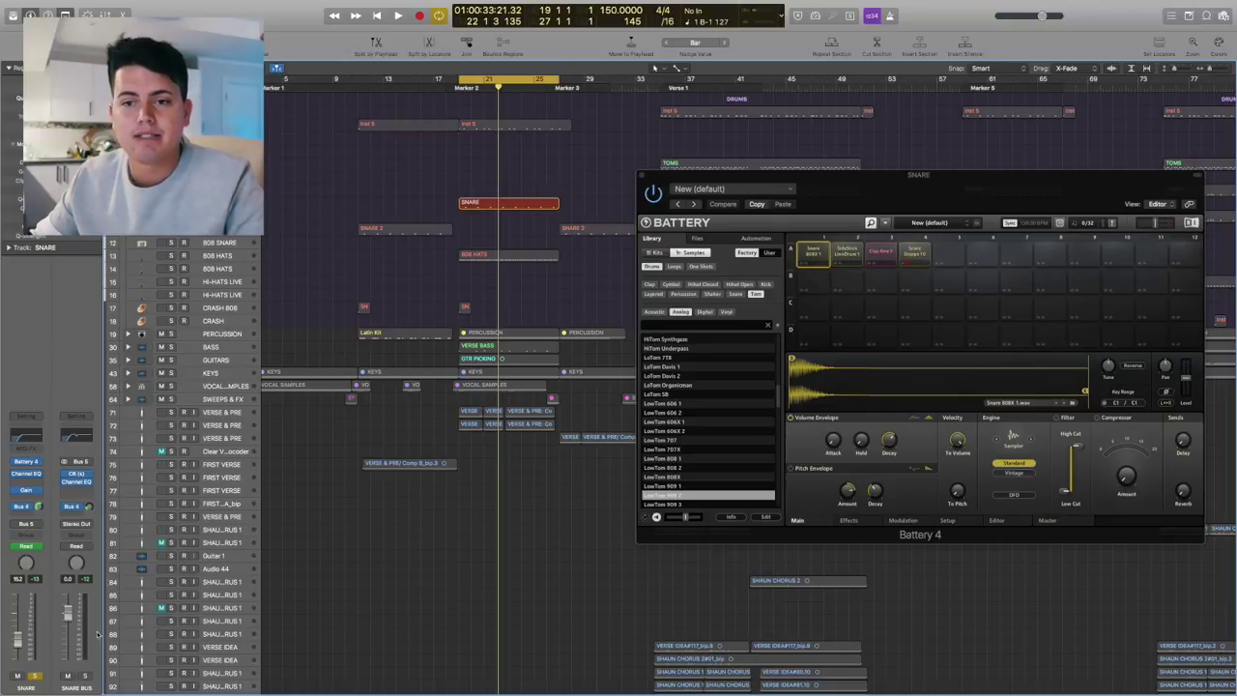
Open the C6 plug-in on the SNARE BUS to inspect its settings, and close it.
left_click(77, 474)
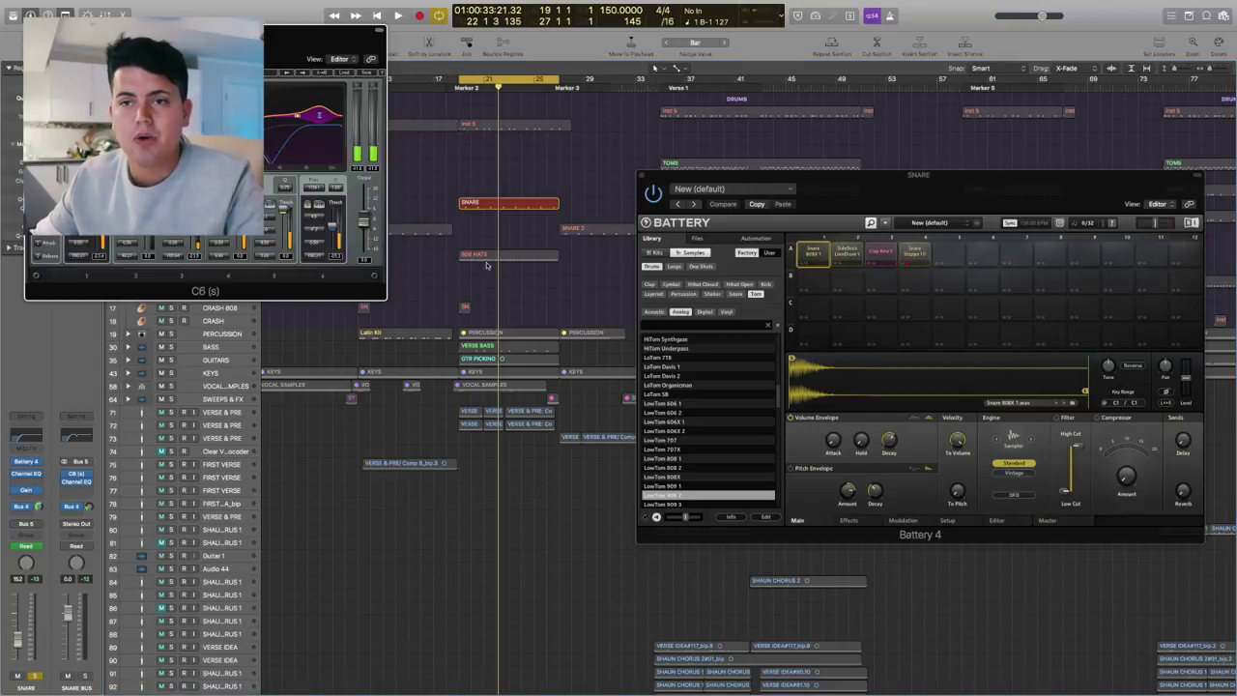
left_click_drag(201, 95, 508, 132)
left_click(339, 111)
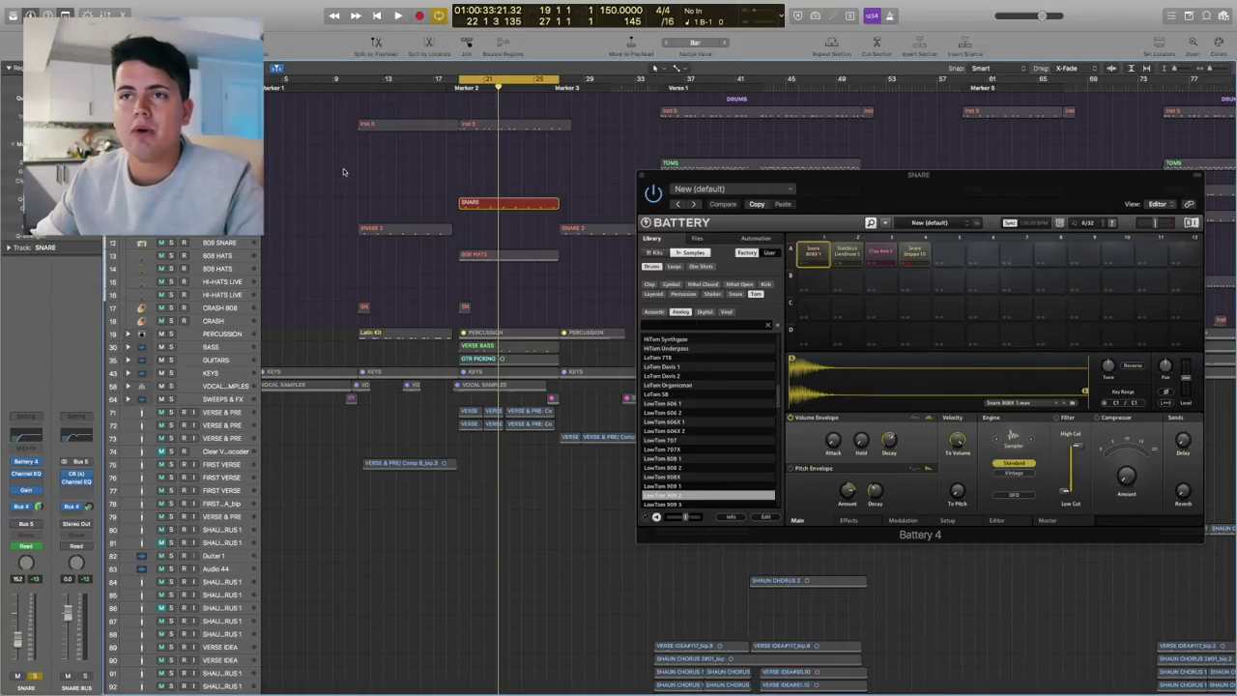
Open the TrueVerb plug-in on the SNARE VERB channel and look through its factory presets.
left_click_drag(388, 235, 472, 202)
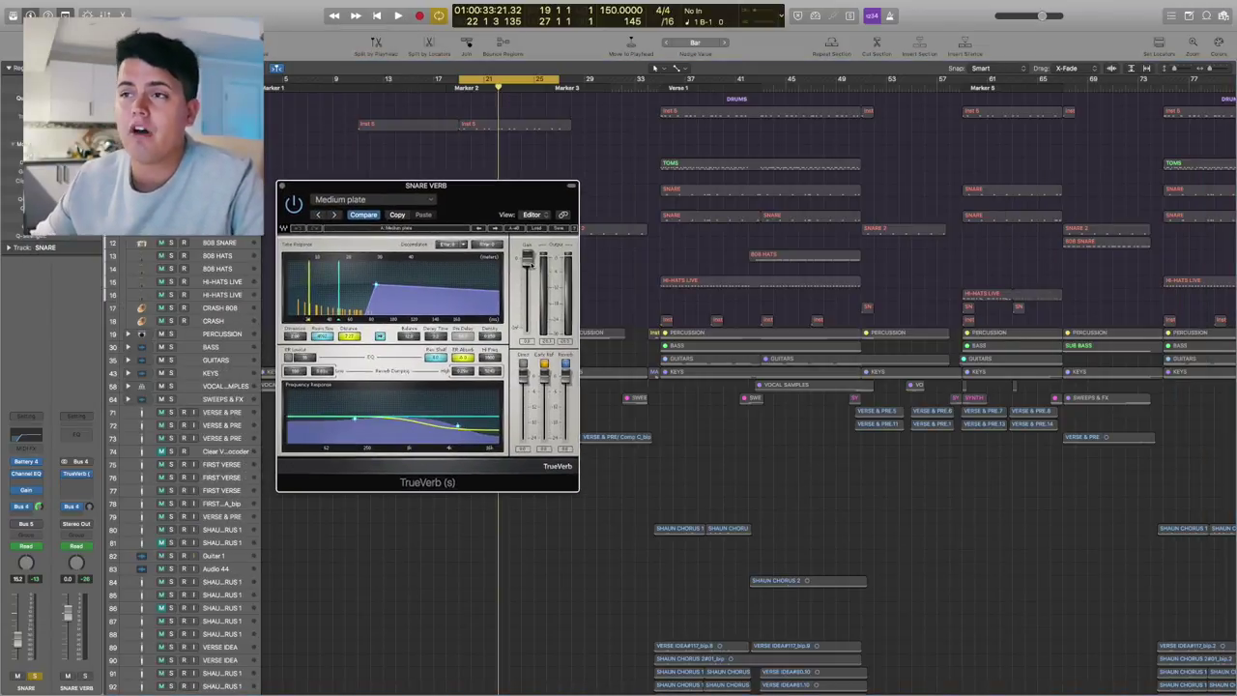
left_click(537, 229)
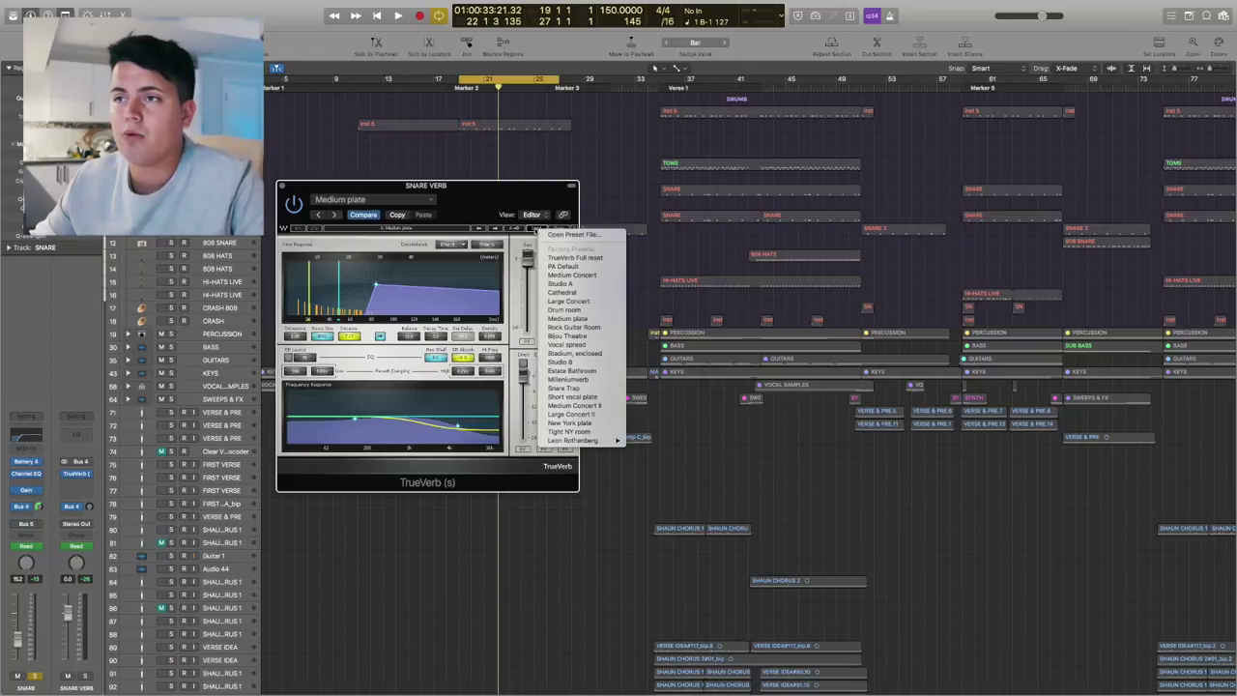
left_click(487, 211)
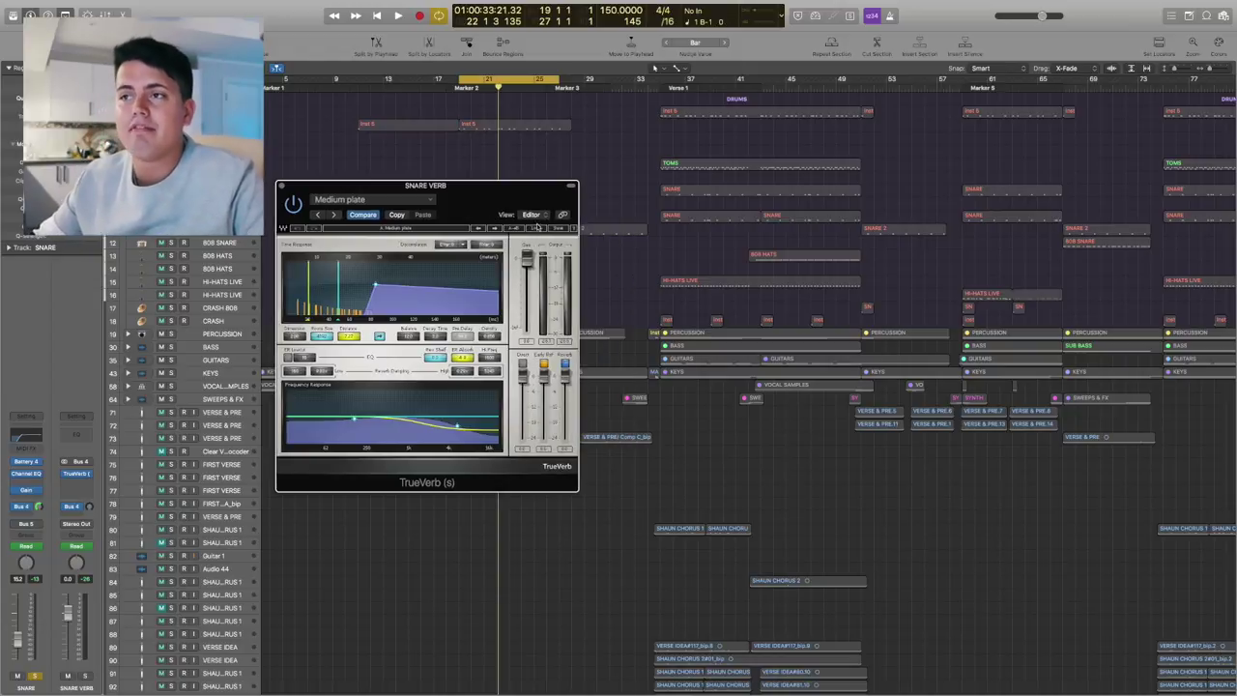
left_click(537, 229)
left_click(499, 221)
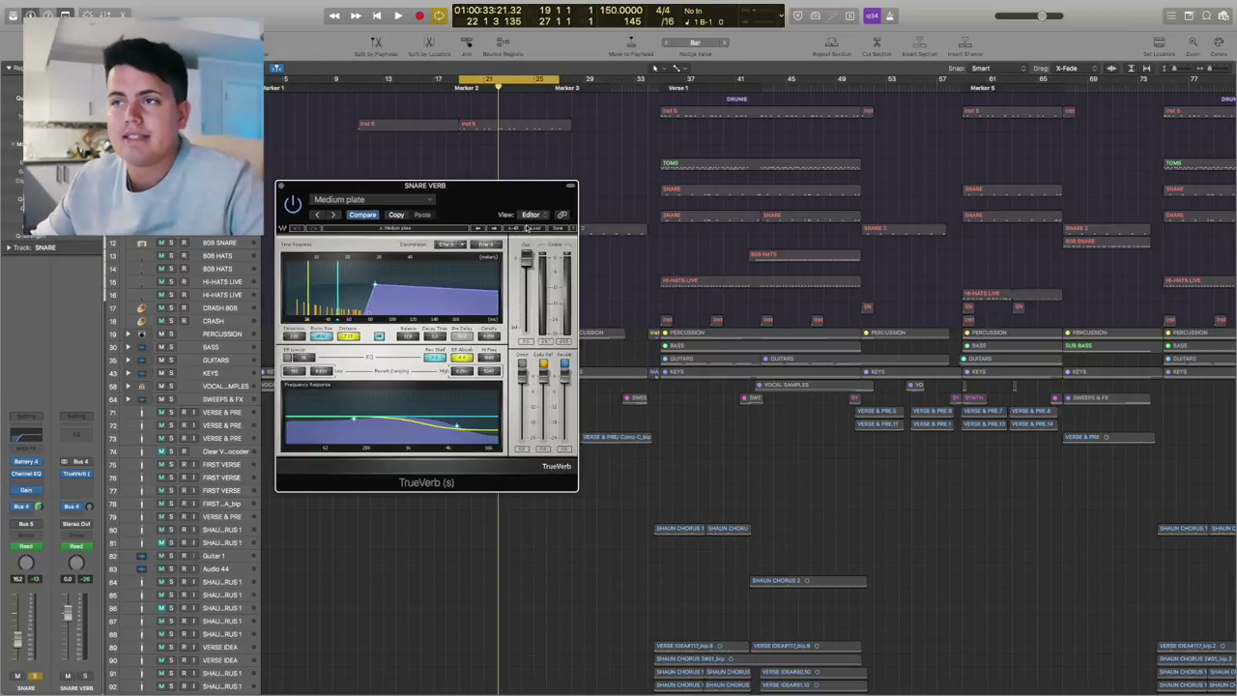
Load the Medium plate preset in the SNARE VERB channel's TrueVerb and close the plug-in.
left_click(533, 228)
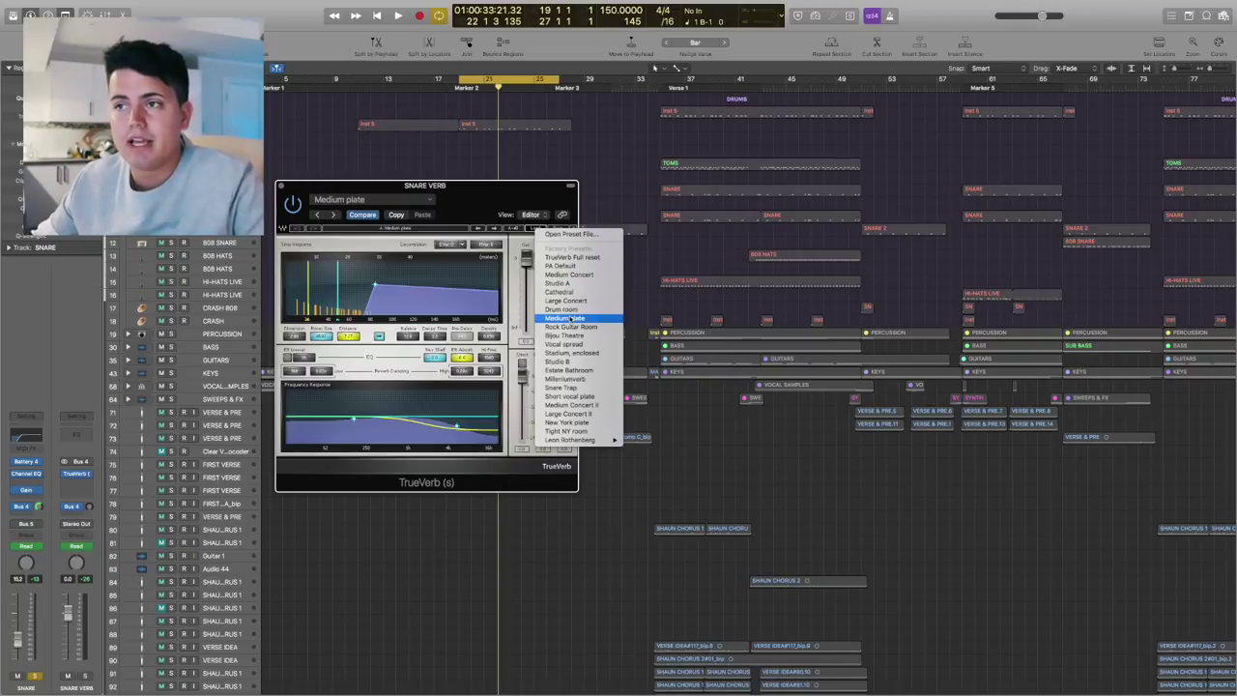
left_click(571, 318)
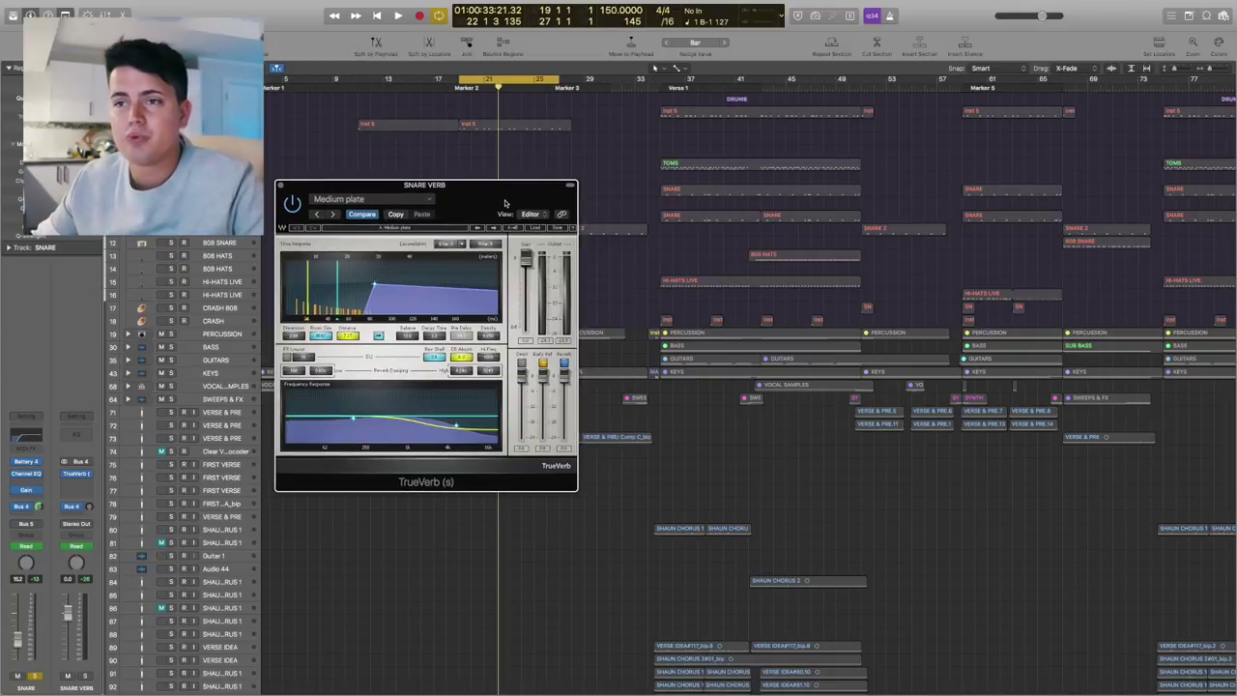
left_click(279, 186)
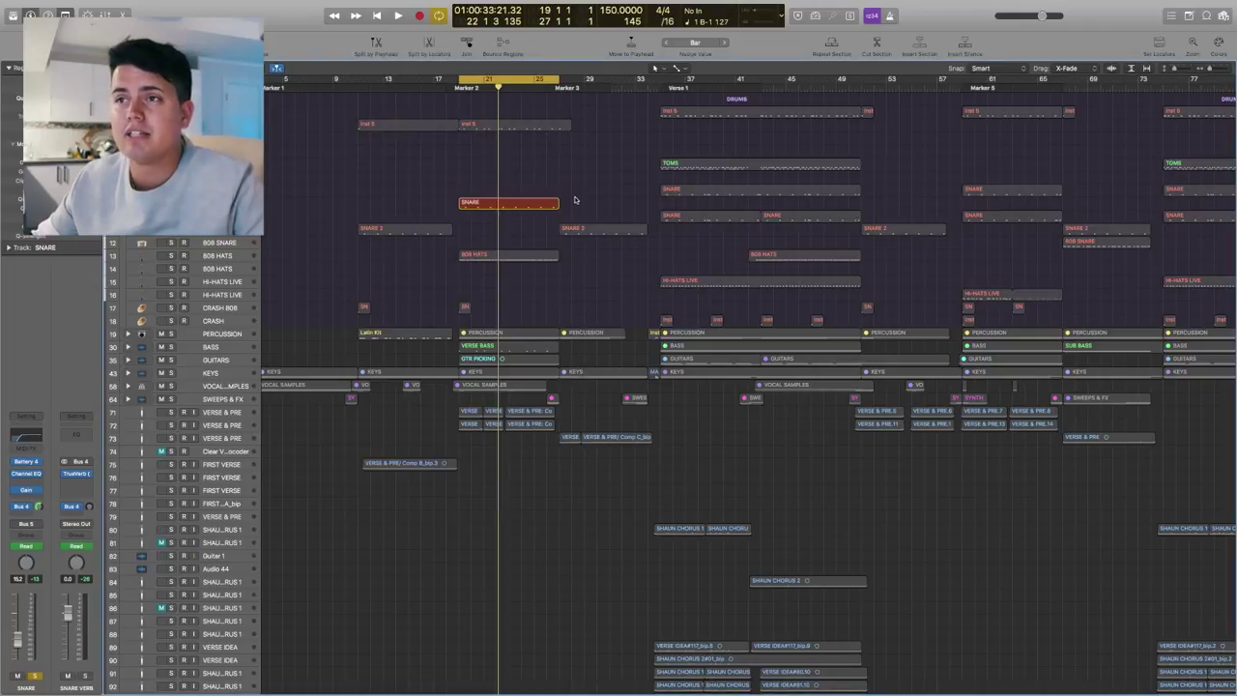
Play the soloed snare with and without its Bus 4 reverb send for comparison, and take the SNARE track out of solo.
key("space")
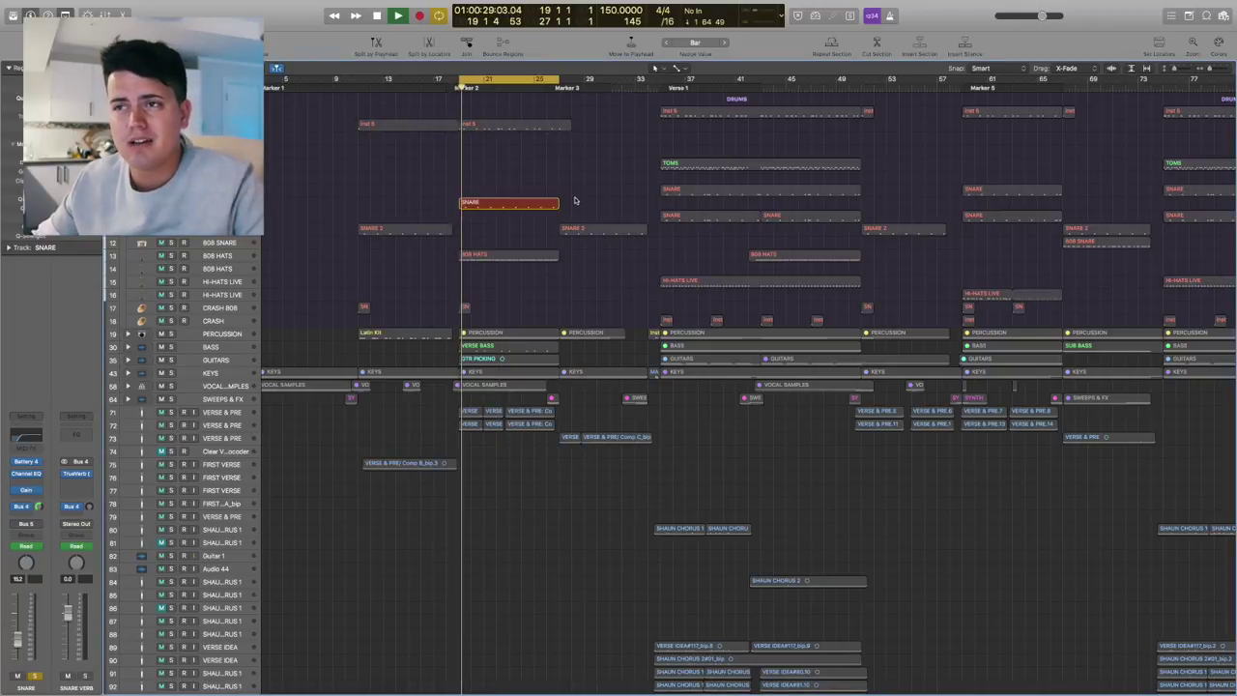
key("space")
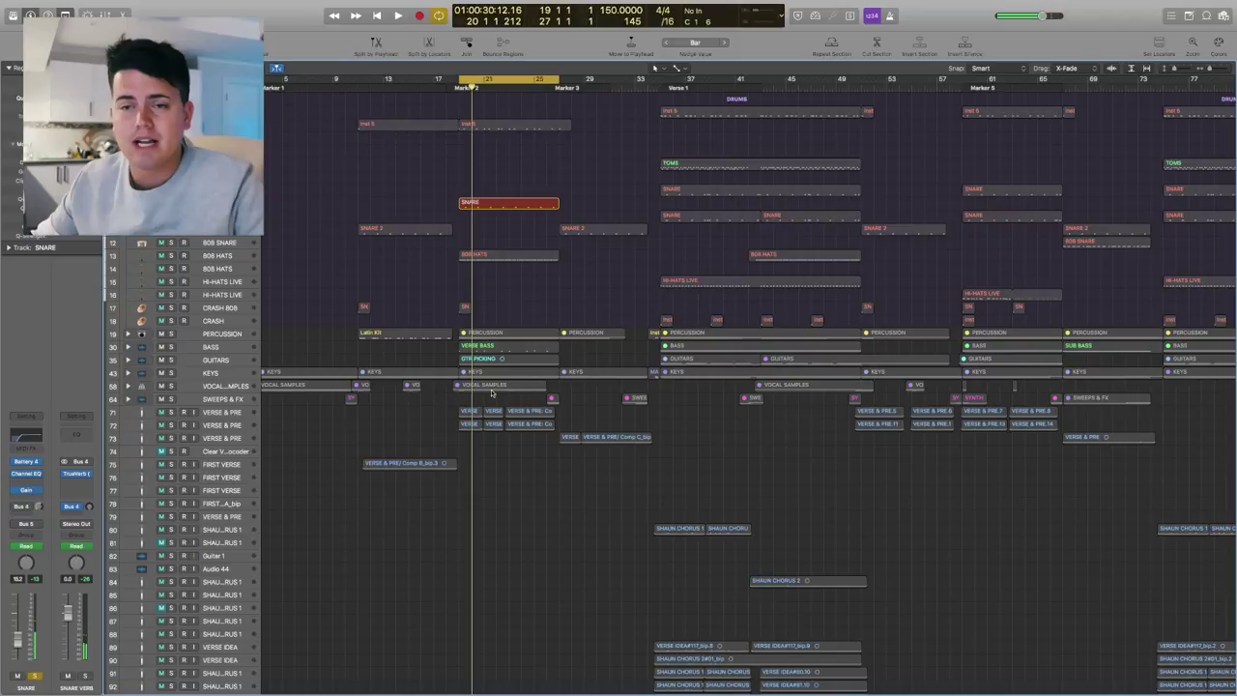
key("space")
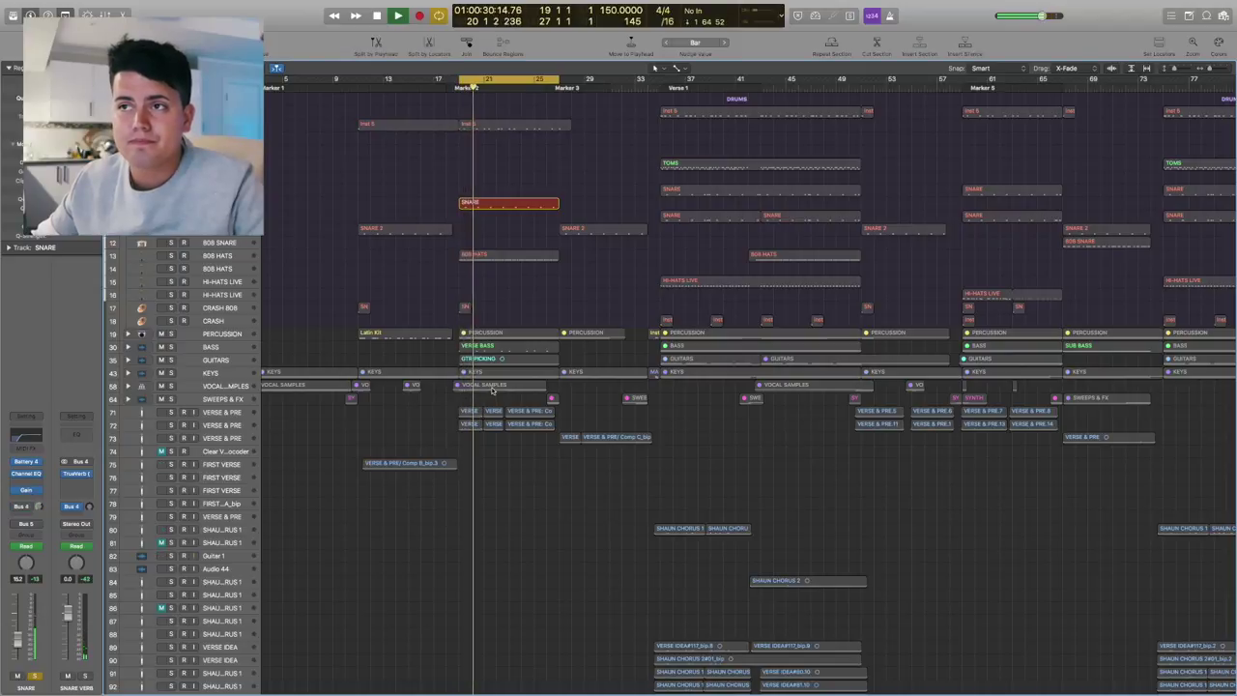
key("space")
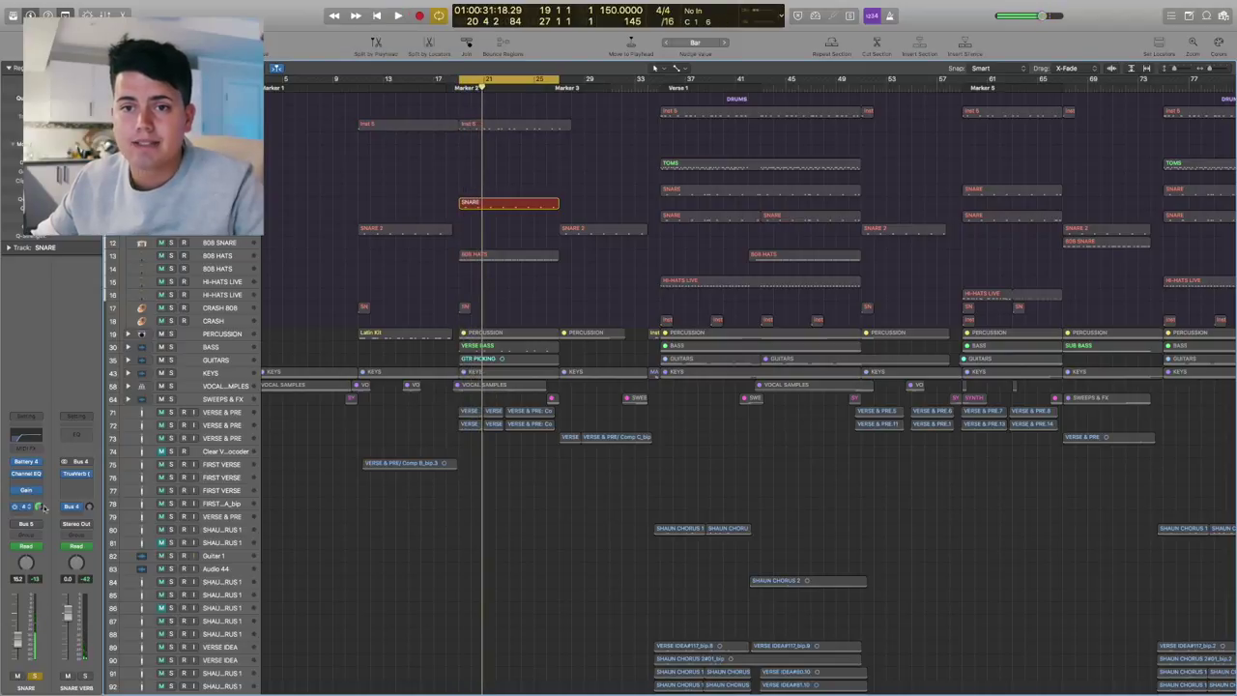
key("space")
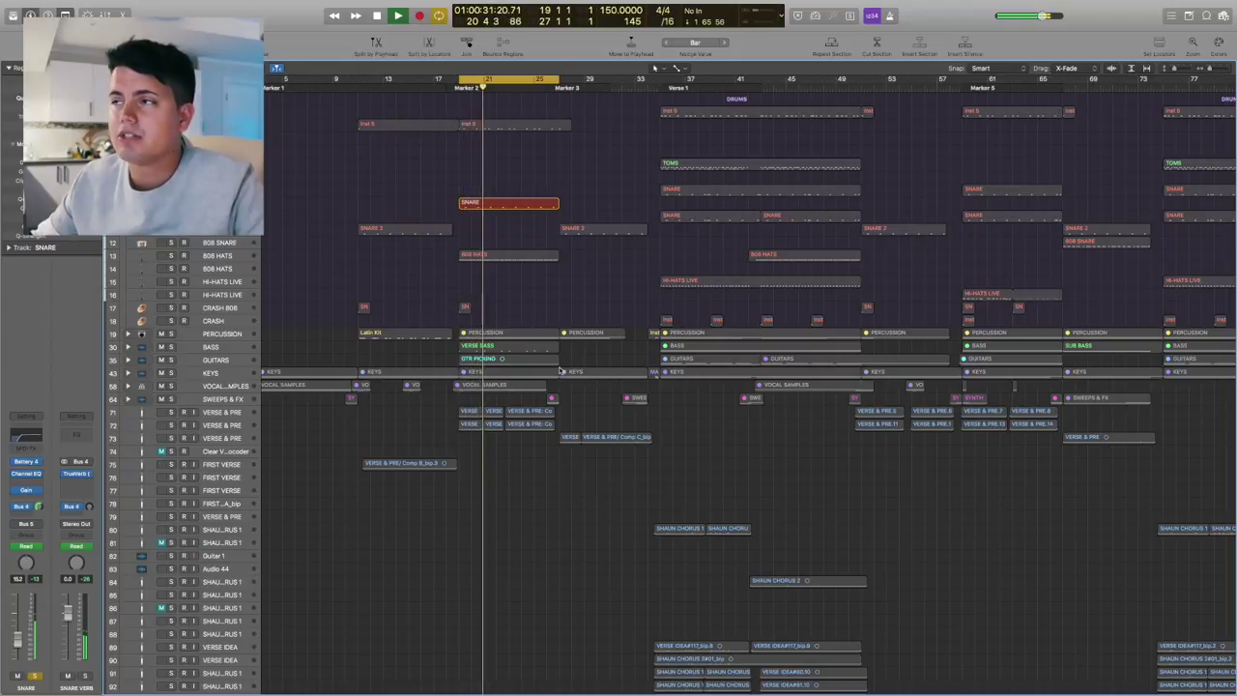
key("space")
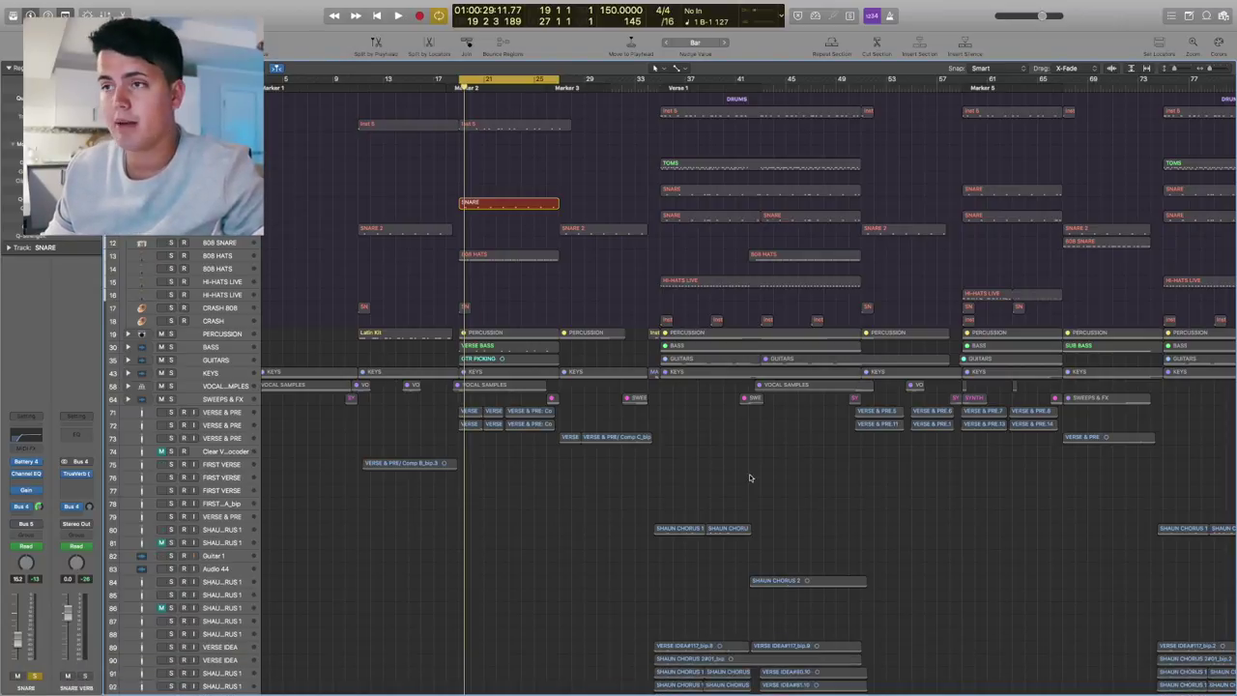
left_click(171, 203)
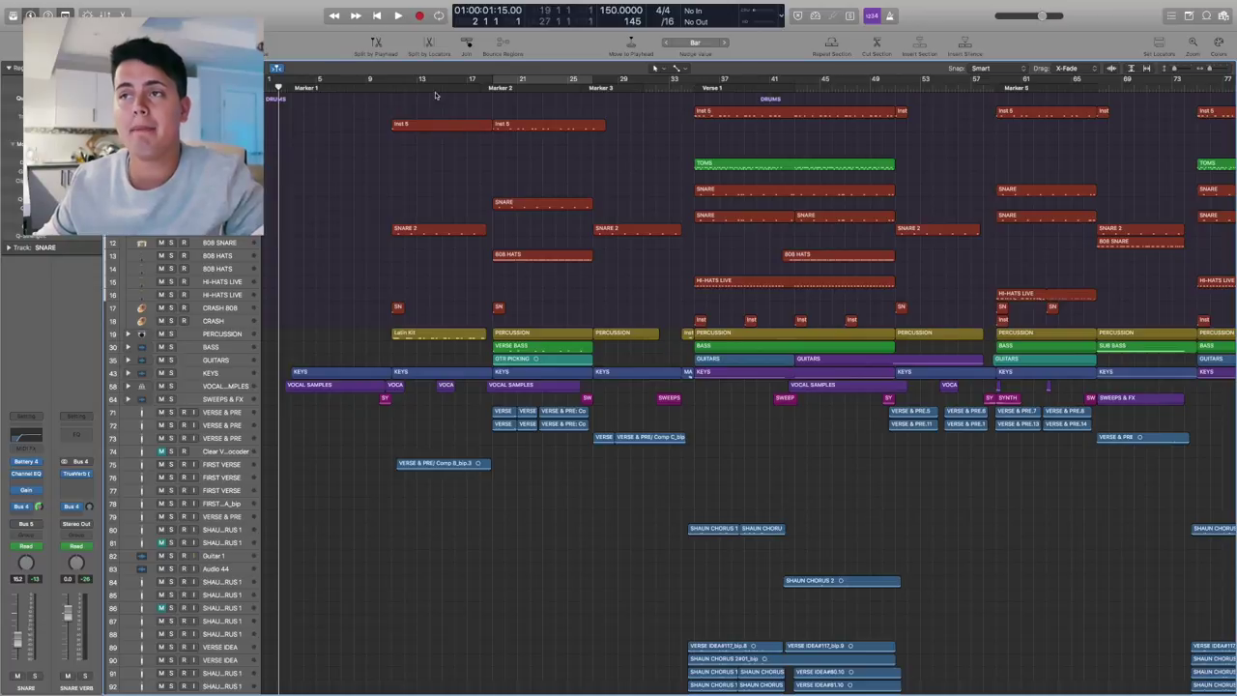
Mute all tracks from 71 to 102, covering the verse, pre-chorus and chorus vocals.
scroll(315, 302, "down", 5)
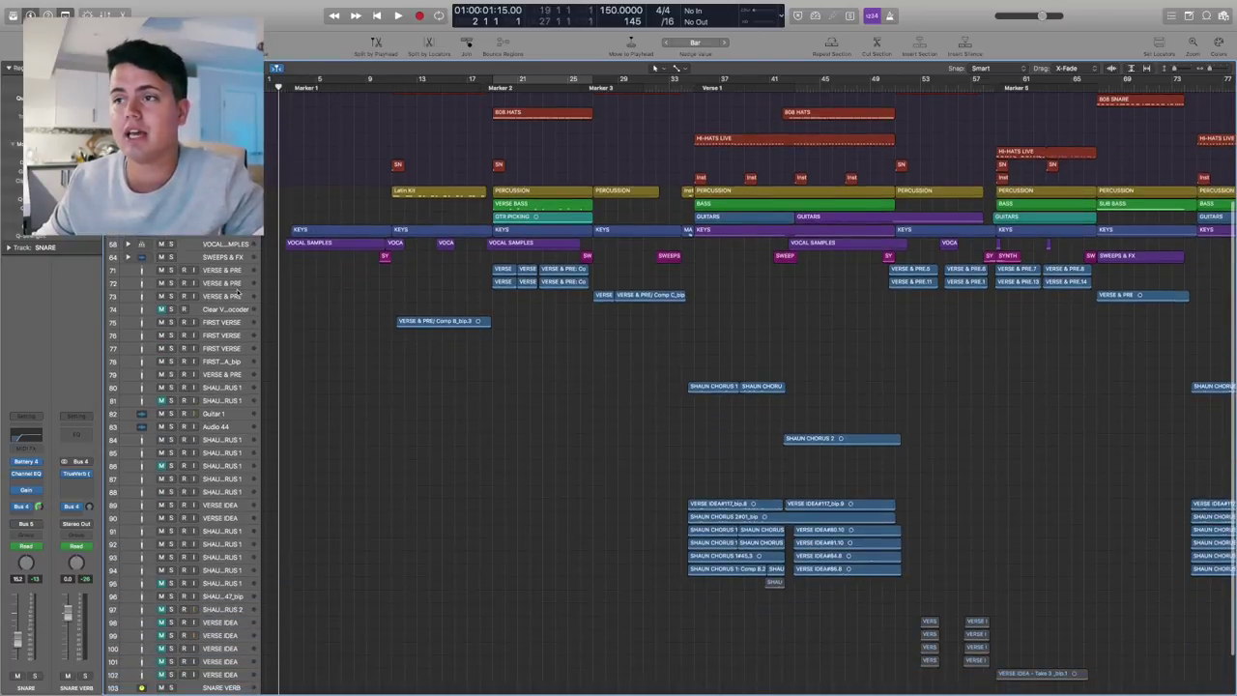
left_click_drag(162, 272, 163, 689)
scroll(295, 561, "up", 15)
scroll(295, 560, "right", 2)
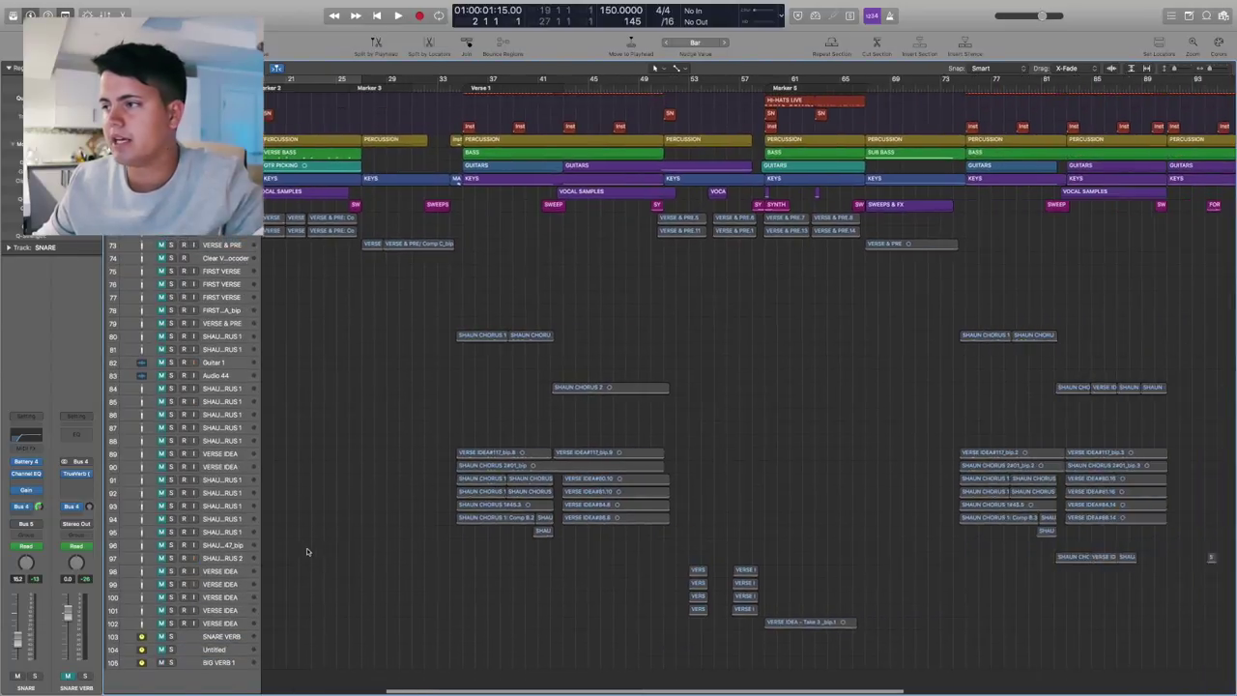
scroll(307, 524, "left", 3)
scroll(307, 524, "down", 2)
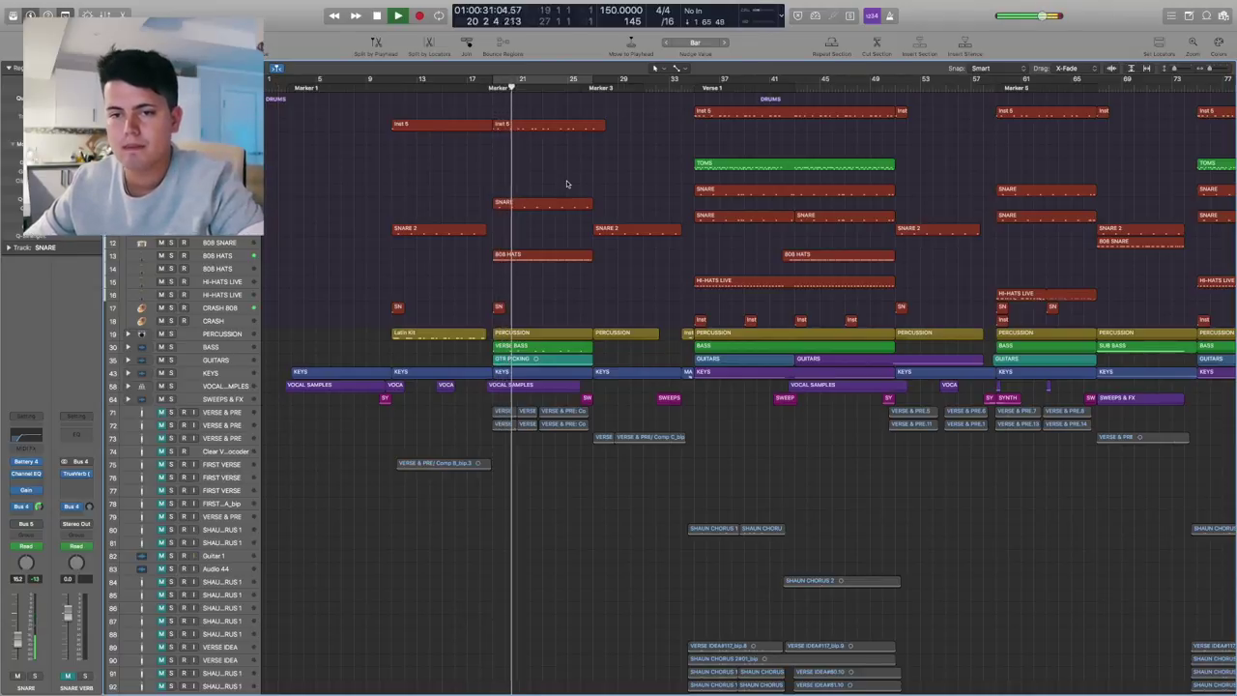
Play the arrangement from Marker 2 into Verse 1 with the vocals muted, selecting the PERCUSSION stack and chorus vocal tracks along the way.
left_click(201, 335)
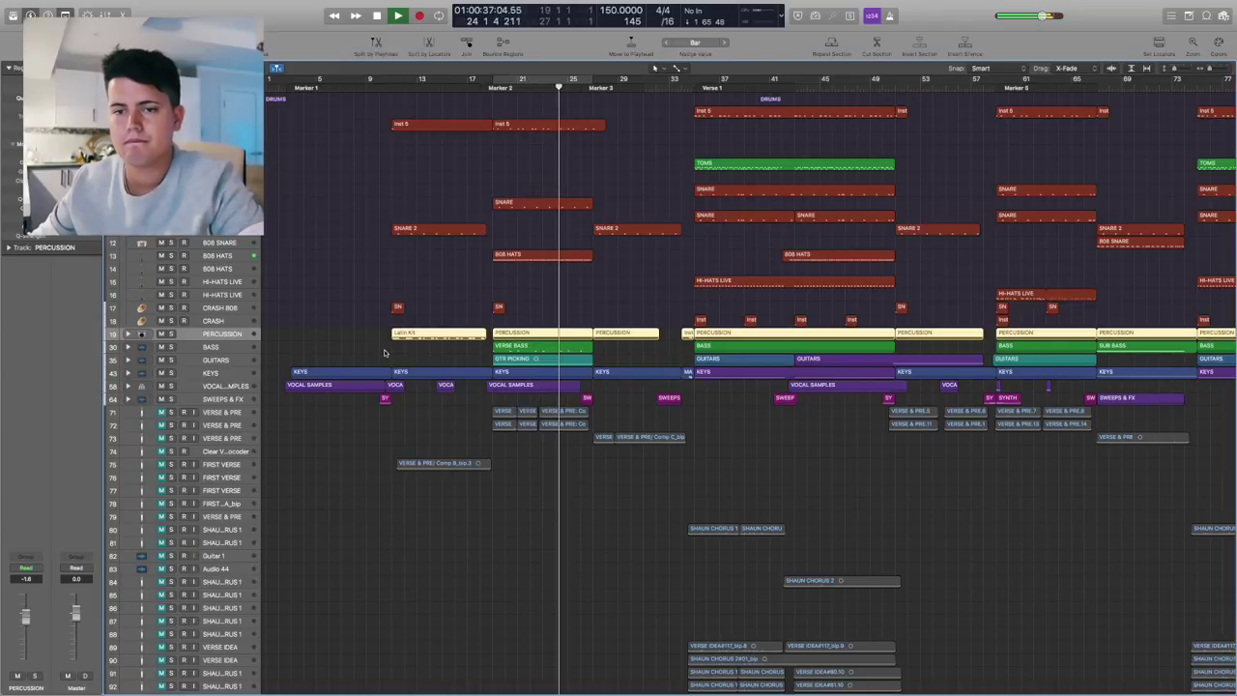
scroll(384, 352, "down", 8)
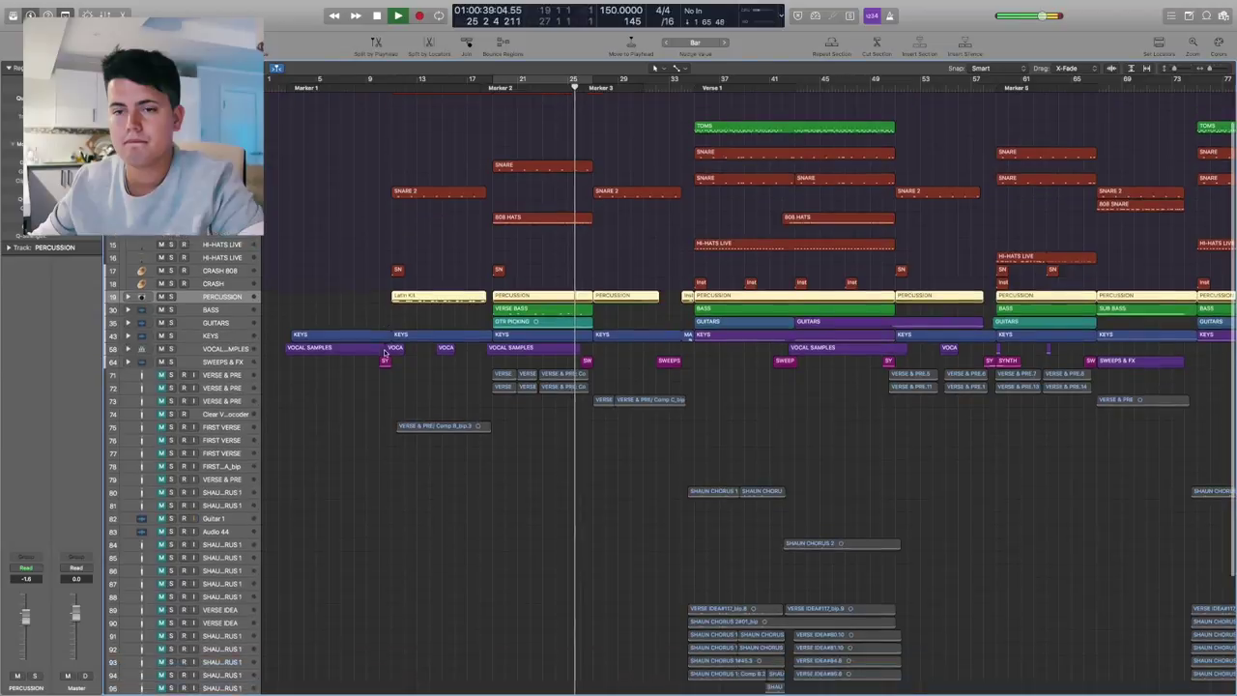
scroll(383, 352, "up", 1)
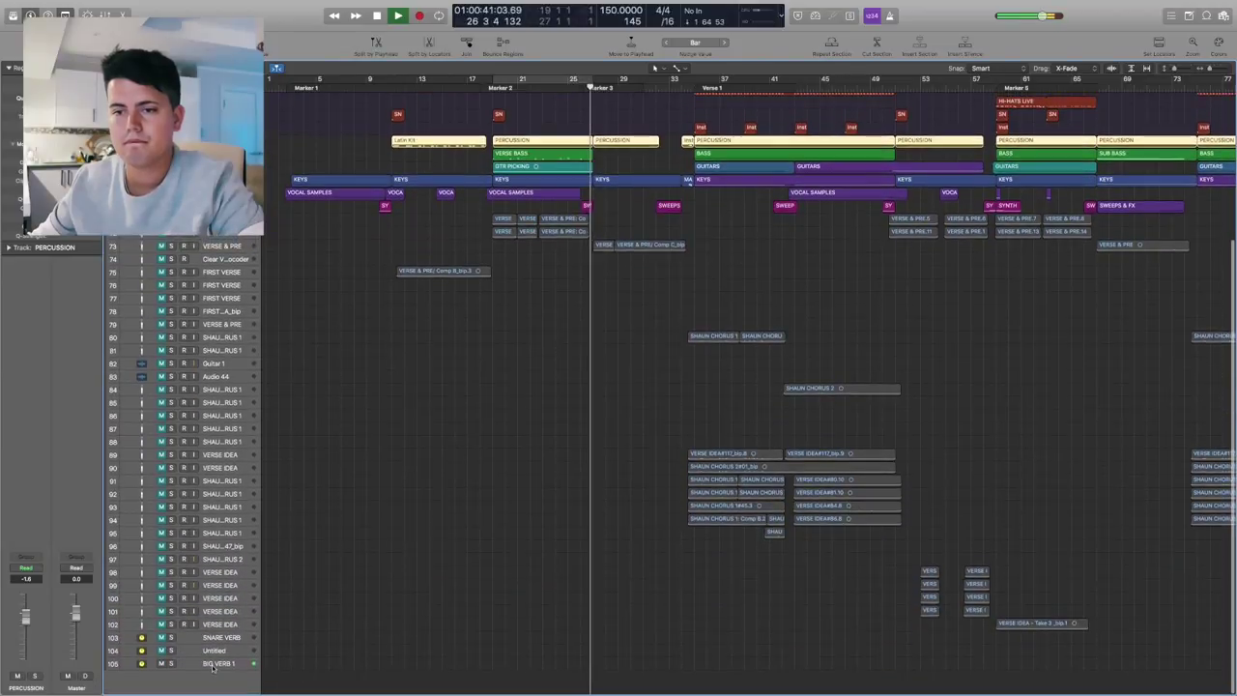
left_click(228, 457)
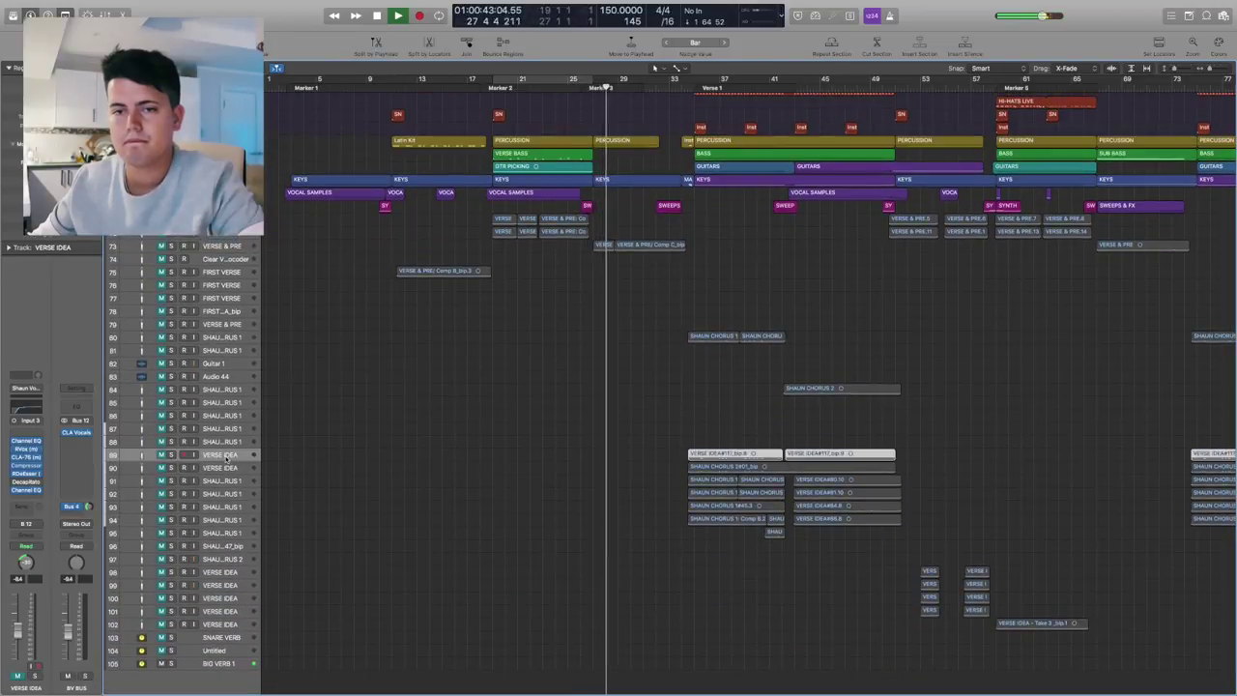
left_click(222, 547)
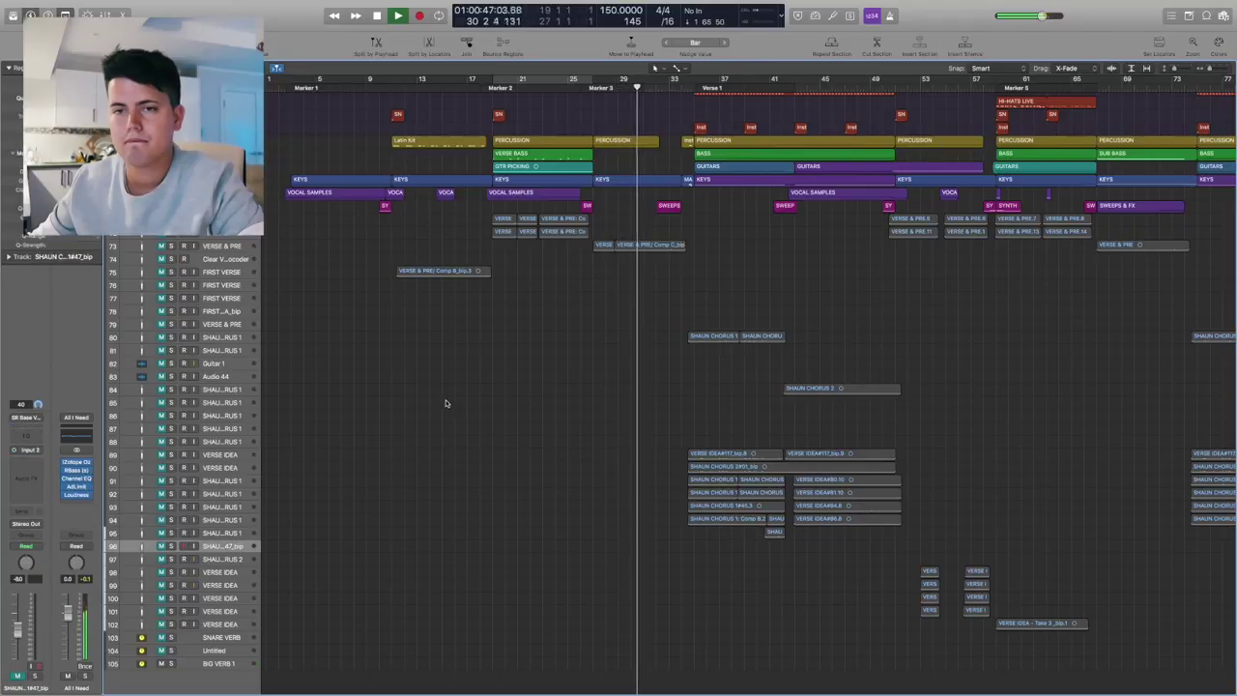
scroll(448, 403, "up", 5)
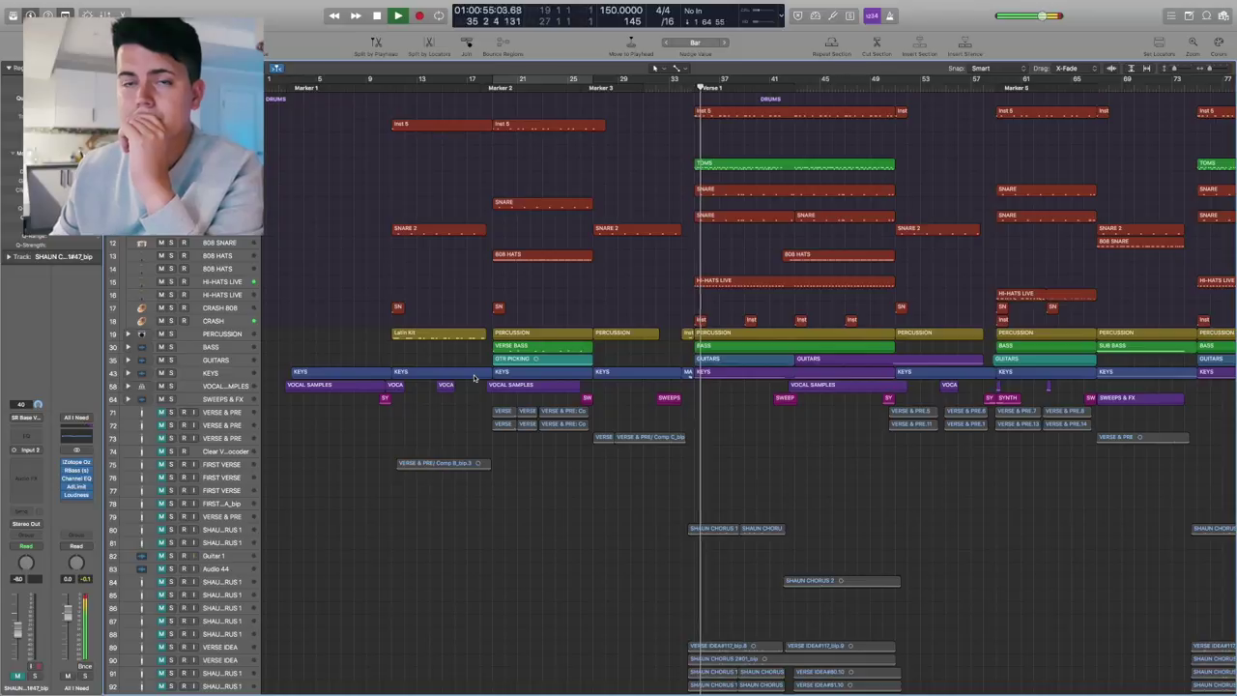
key("space")
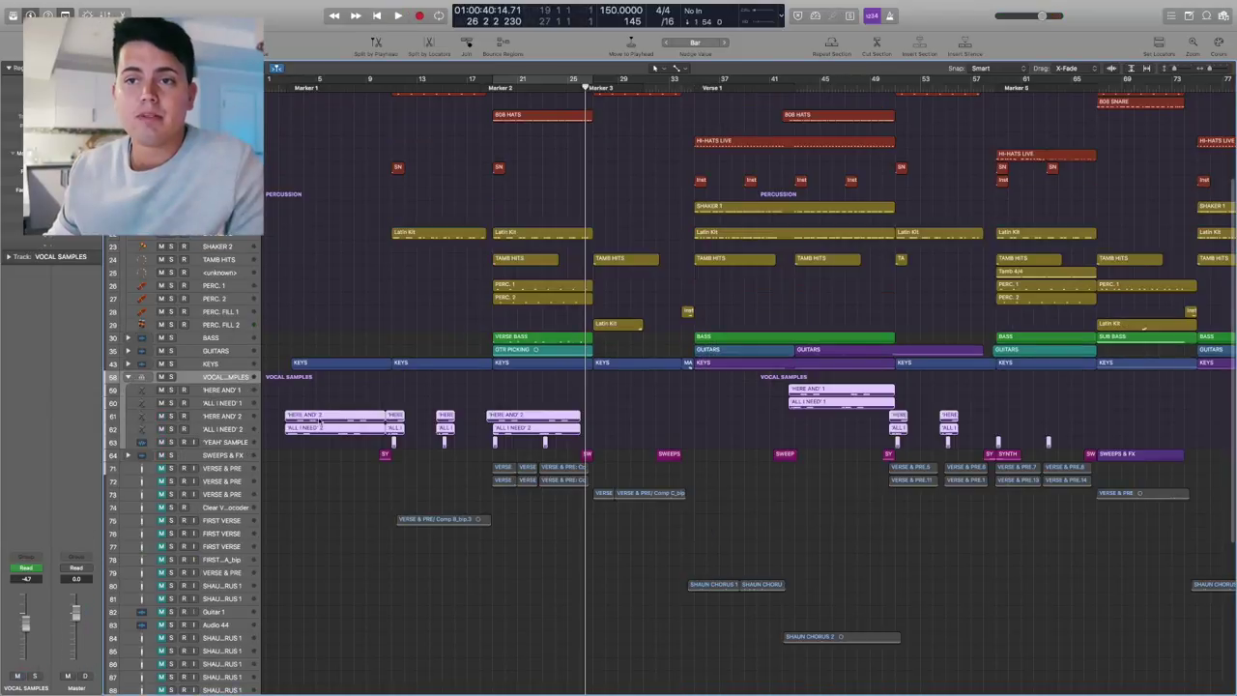
Expand the VOCAL SAMPLES stack, solo 'HERE AND' 2 and 'ALL I NEED' 2, play them from the song's start and toggle the 'ALL I NEED' 2 solo.
left_click(303, 483)
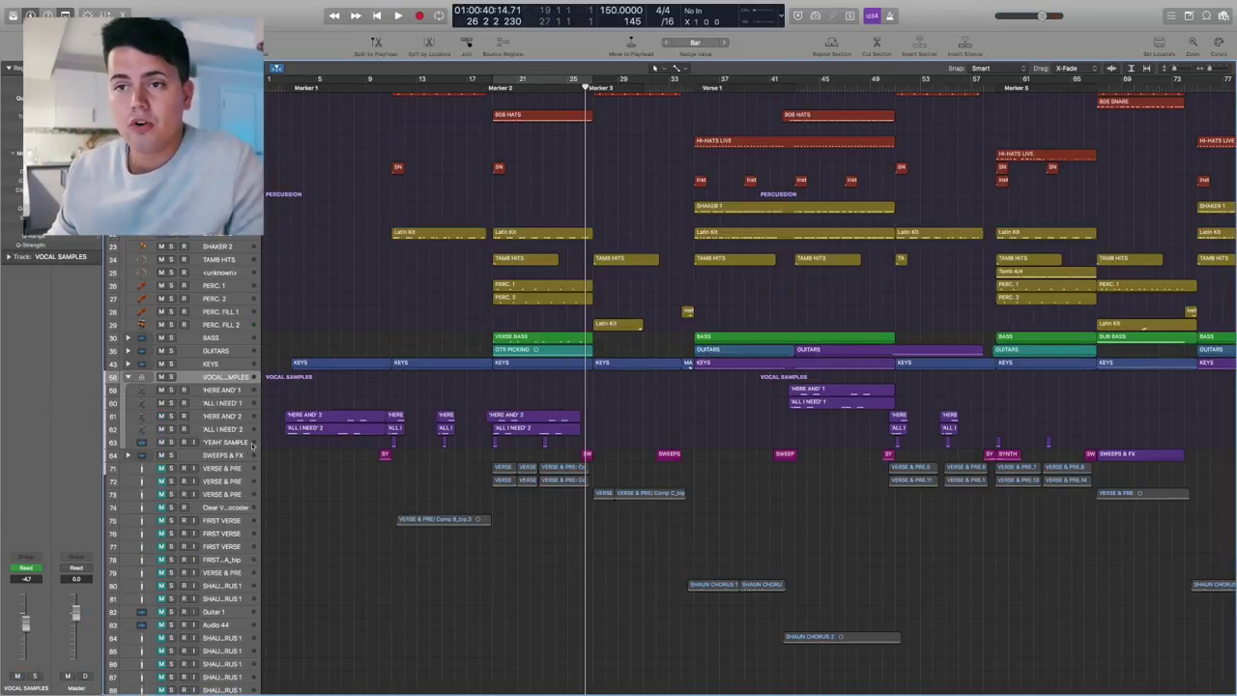
left_click(222, 416)
left_click(171, 415)
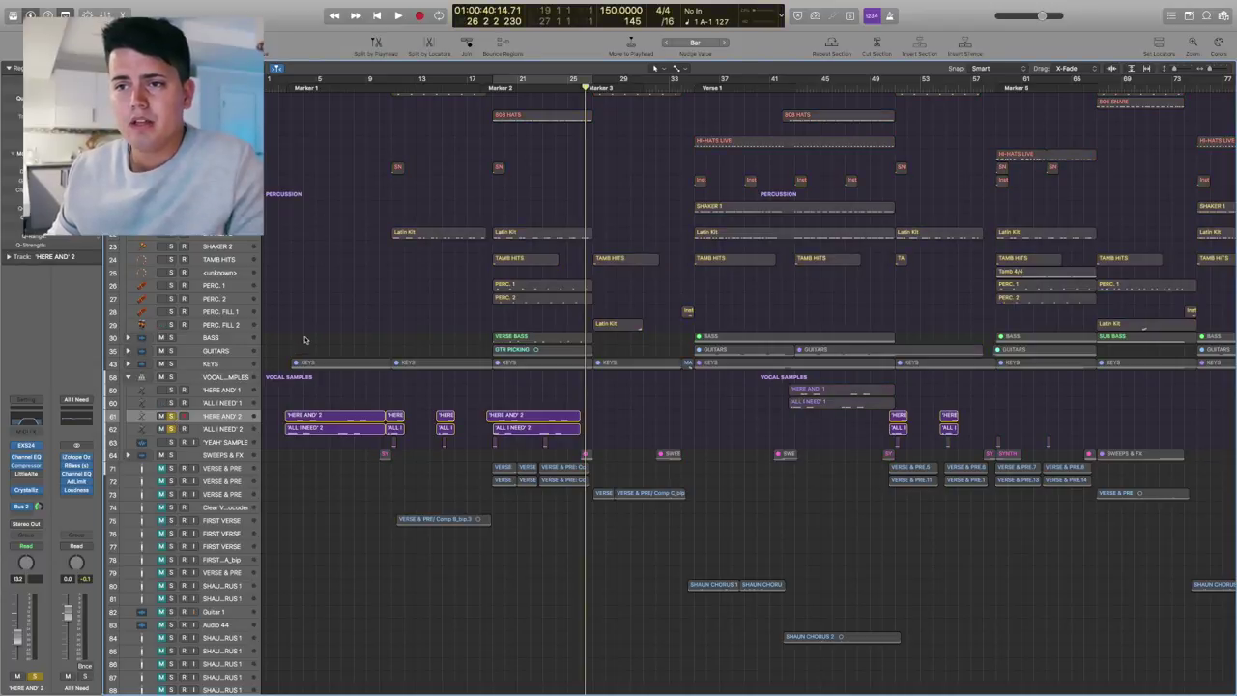
key("Return")
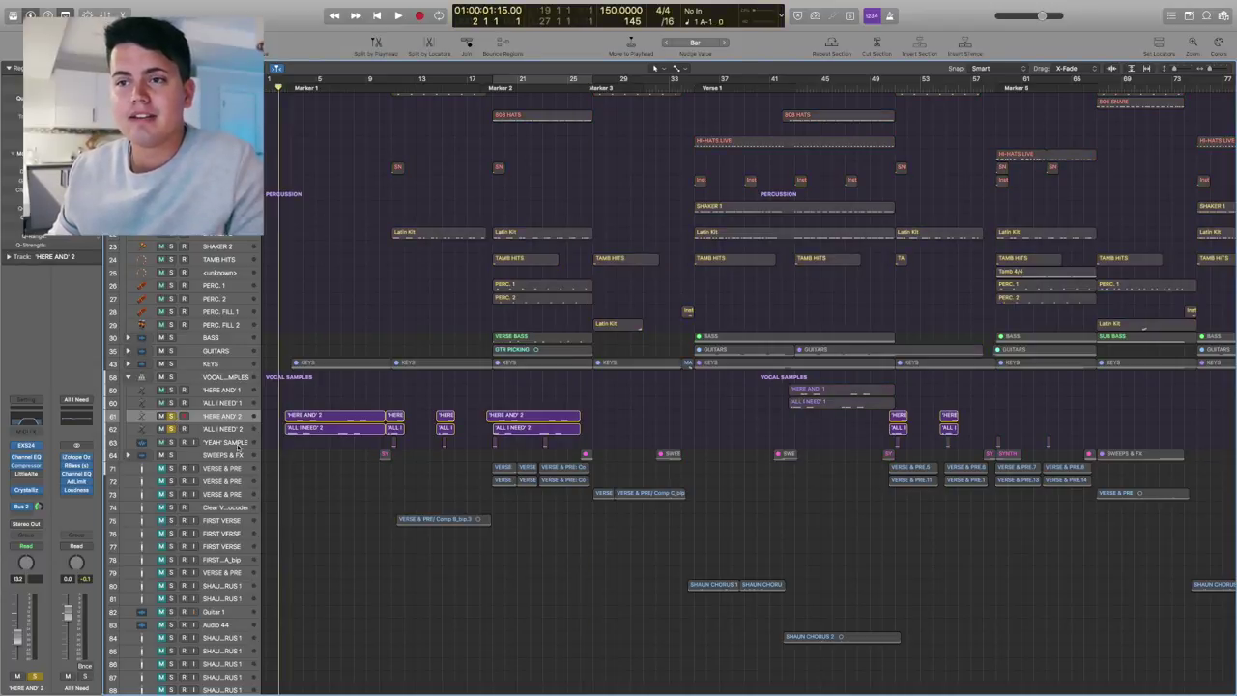
key("space")
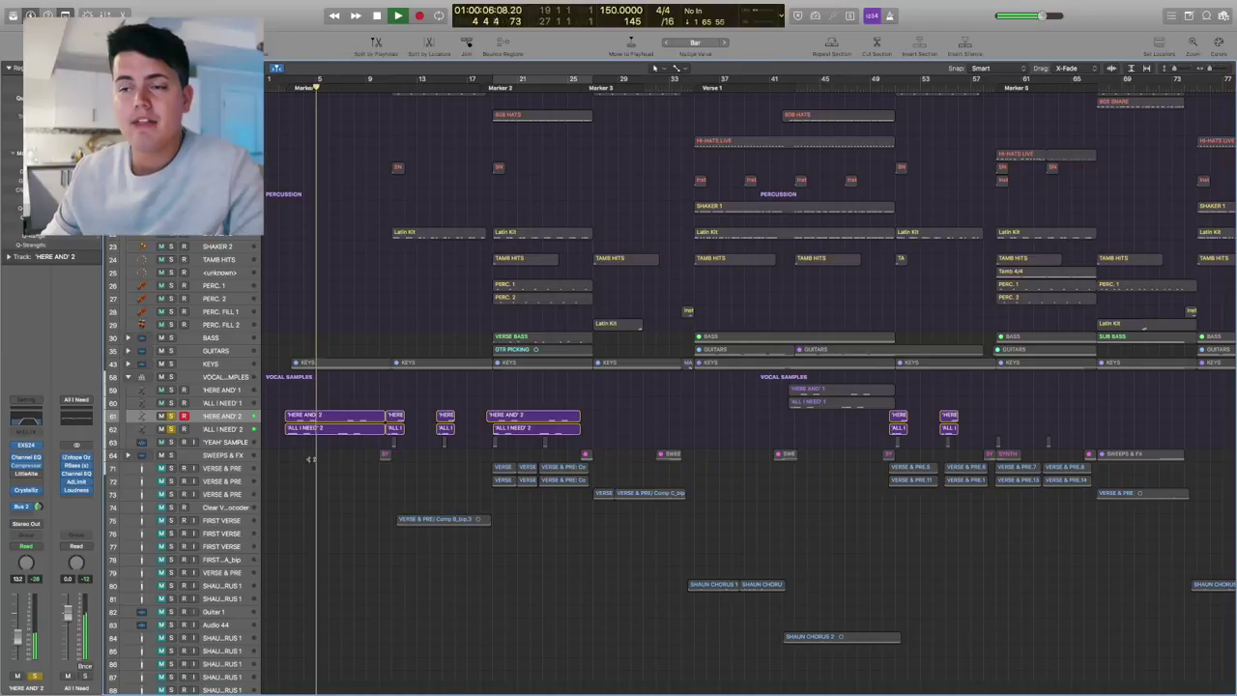
key("space")
left_click(170, 430)
left_click(170, 430)
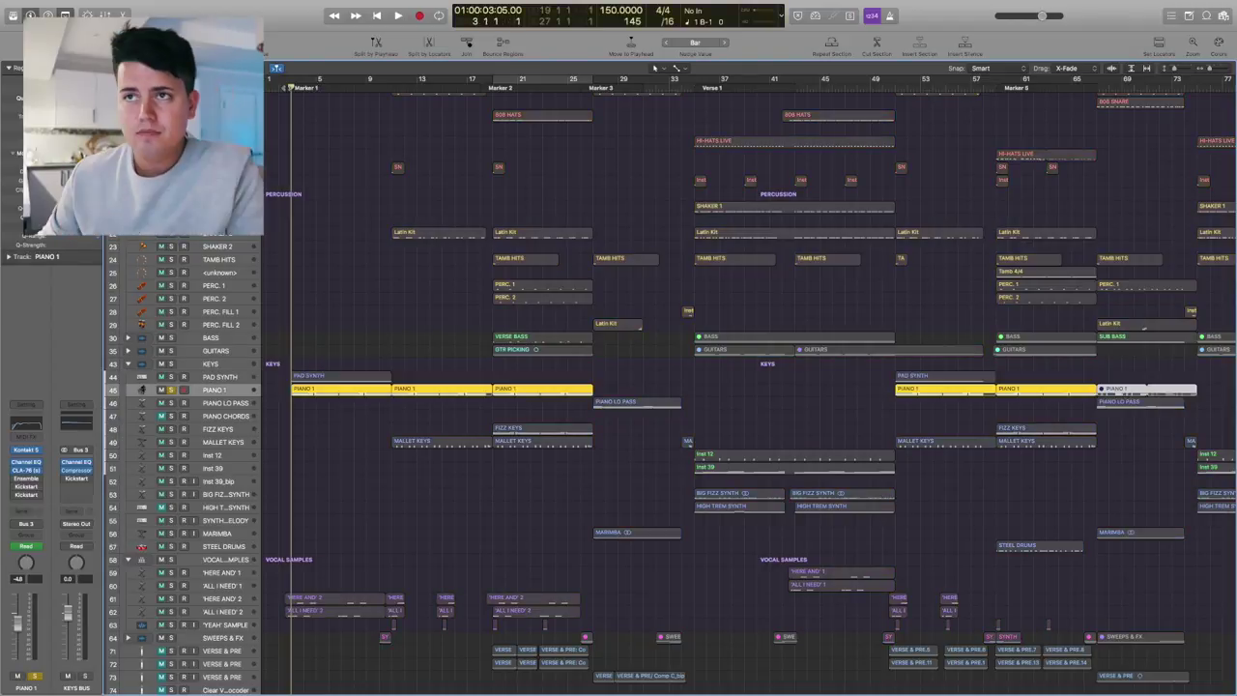
Play the soloed PIANO 1 track, and play it together with the soloed MALLET KEYS track.
key("space")
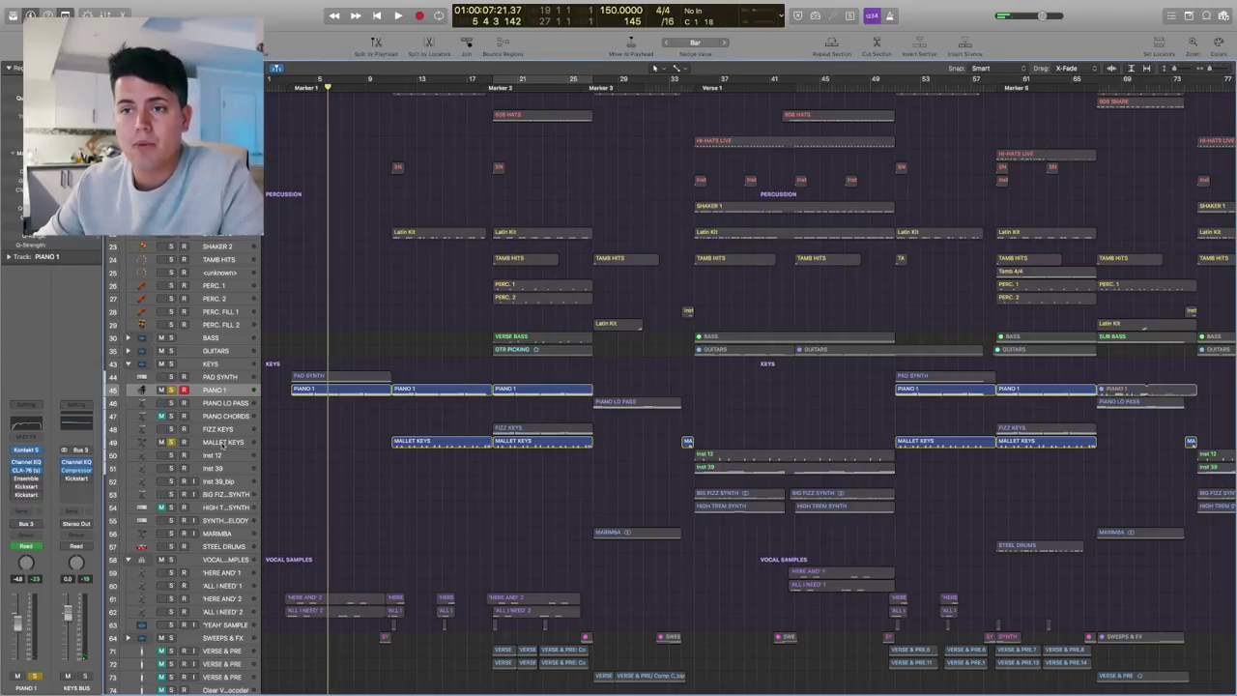
left_click(223, 443)
key("space")
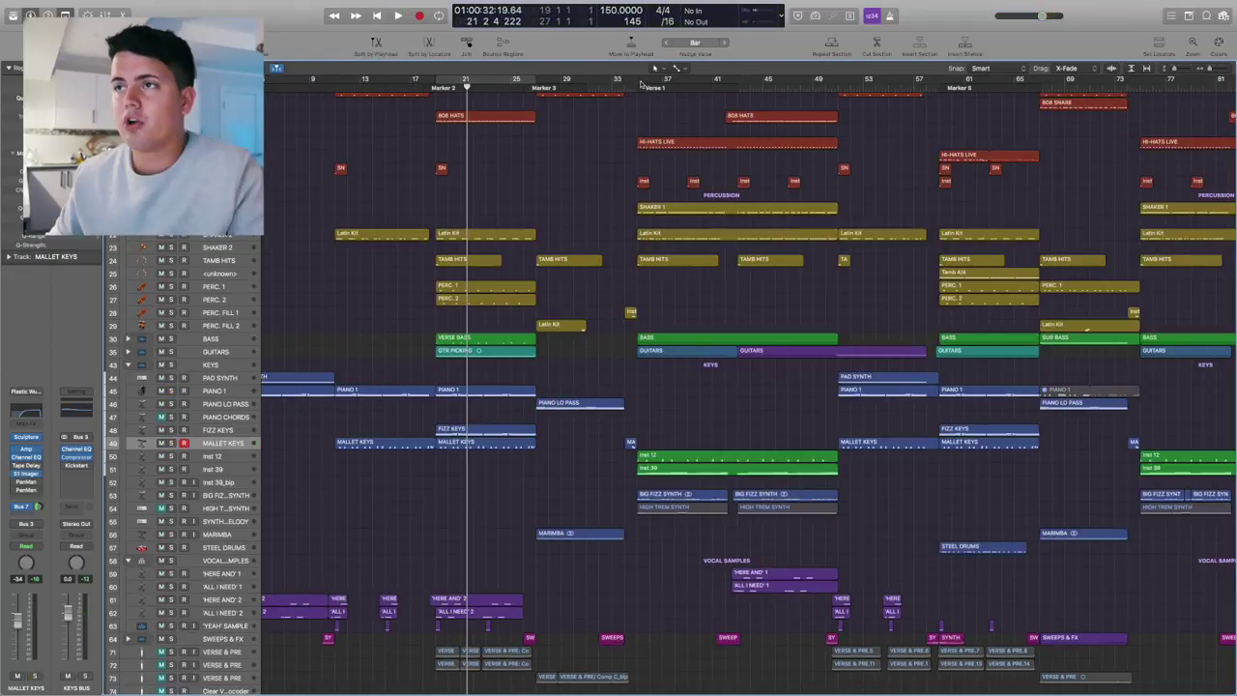
key("space")
Expand the GUITARS stack, solo the GTR 1 tracks 36 and 37, and play them from the start of Verse 1.
scroll(690, 138, "right", 5)
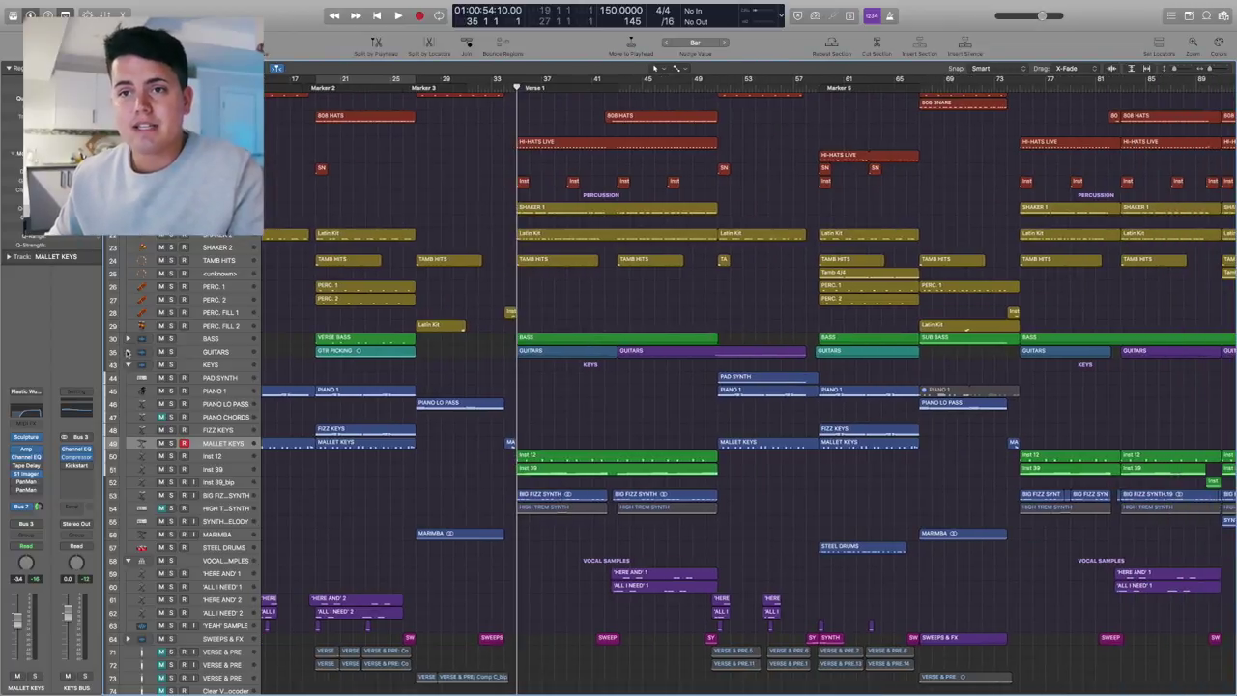
left_click(127, 352)
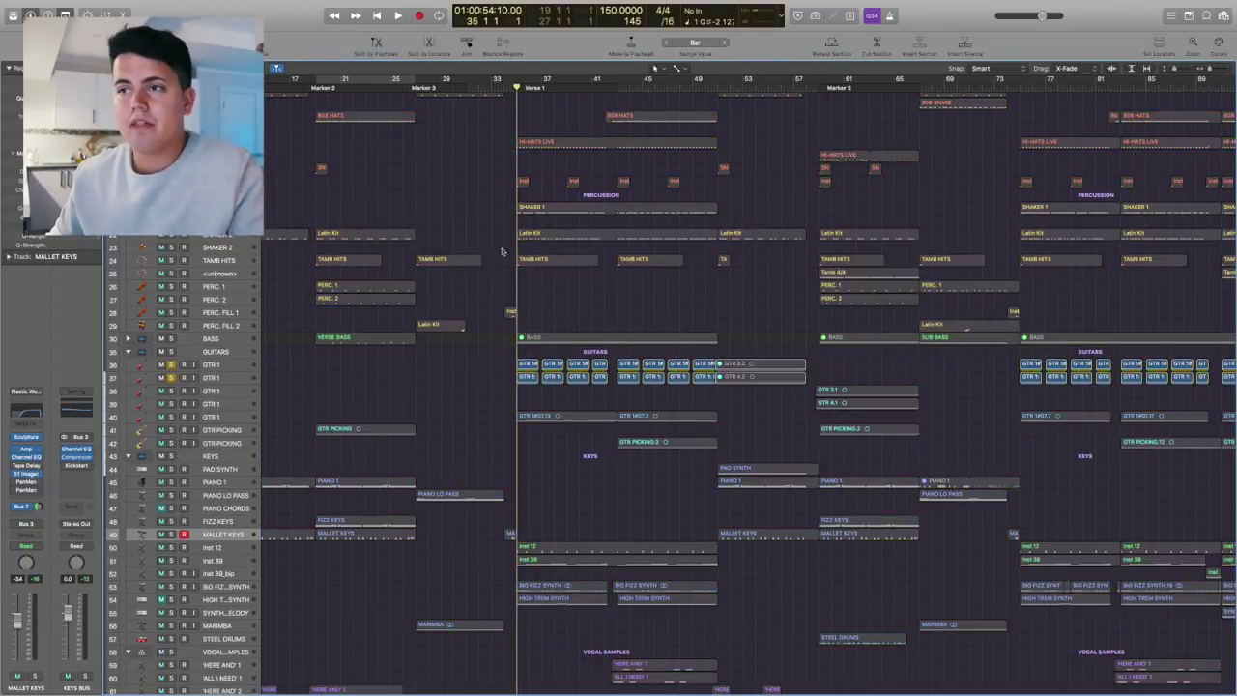
key("space")
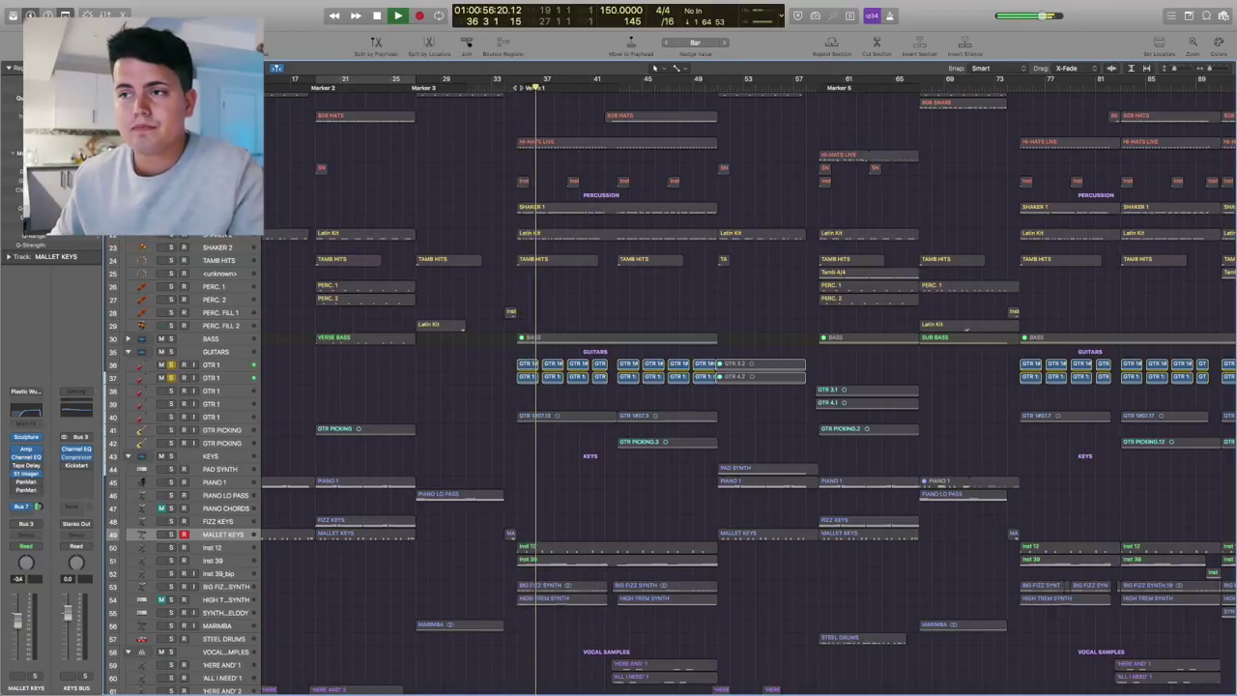
key("space")
Solo only the GTR 1 part on track 40, play it from the start of Verse 1, and take it out of solo.
left_click(173, 416)
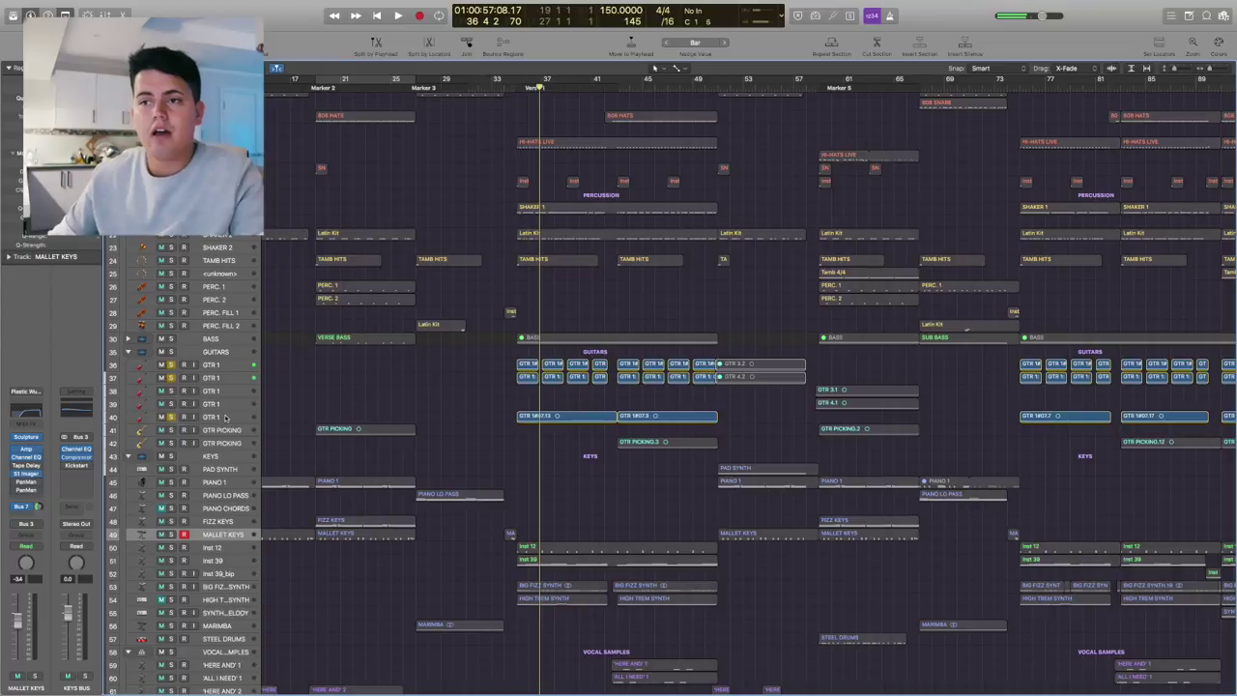
left_click(173, 365)
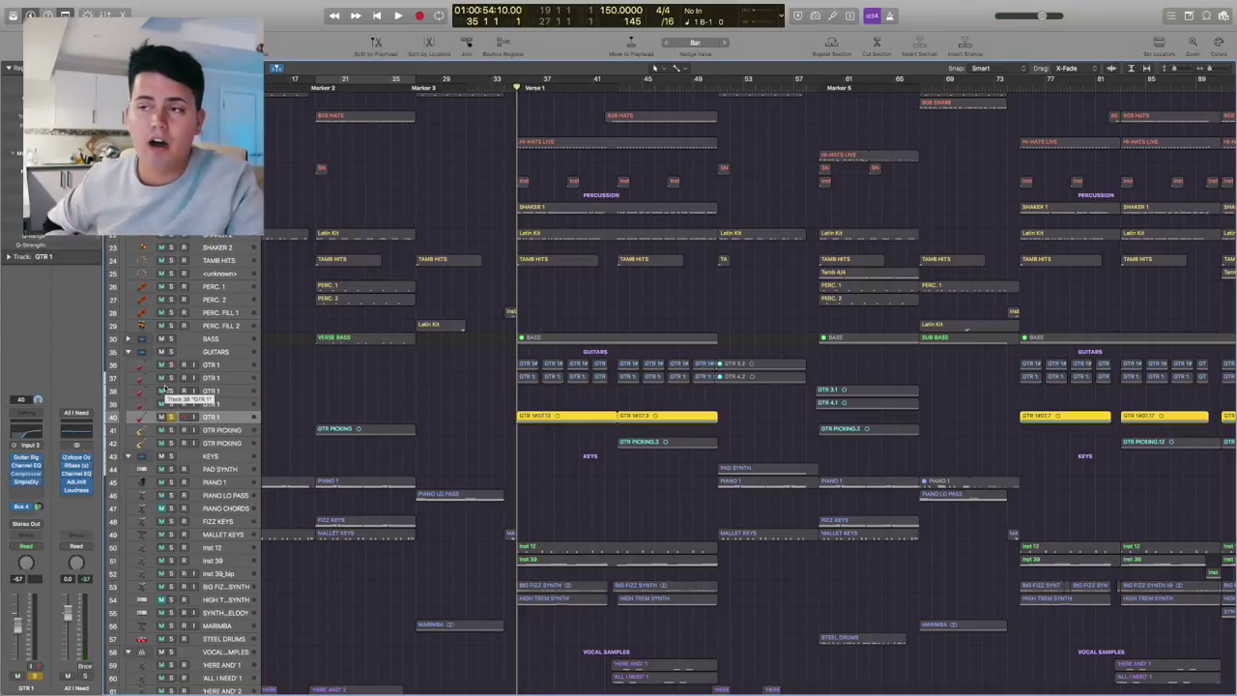
key("space")
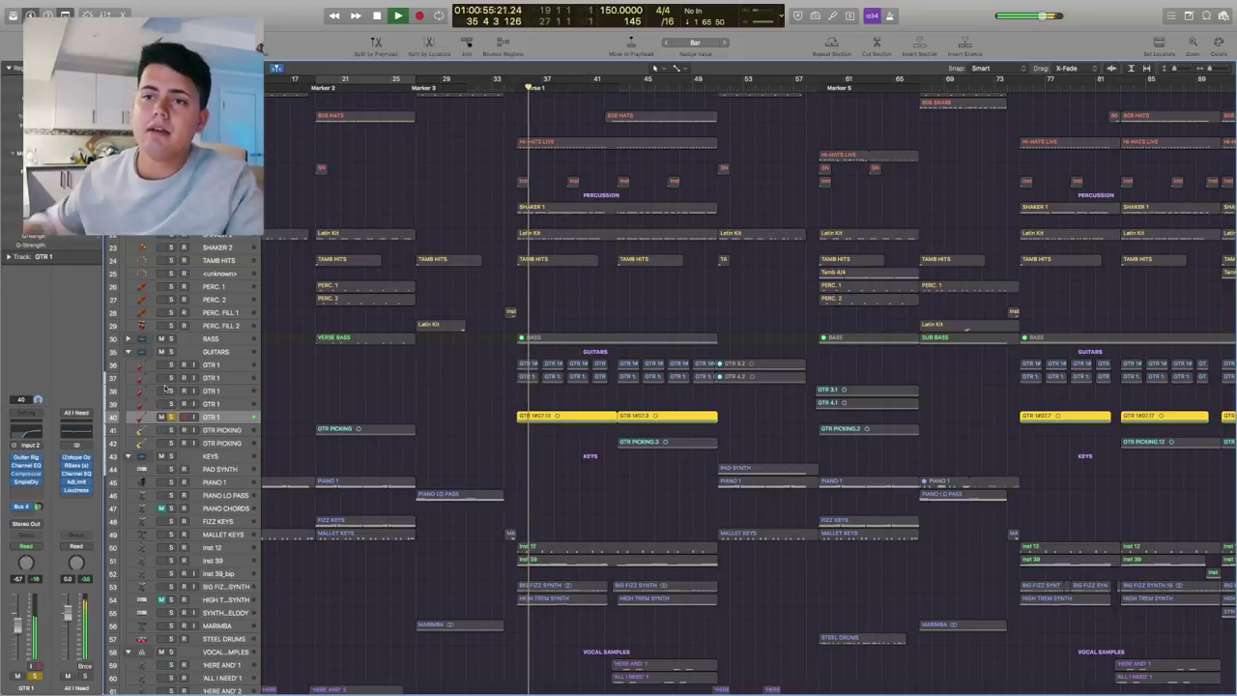
left_click(171, 416)
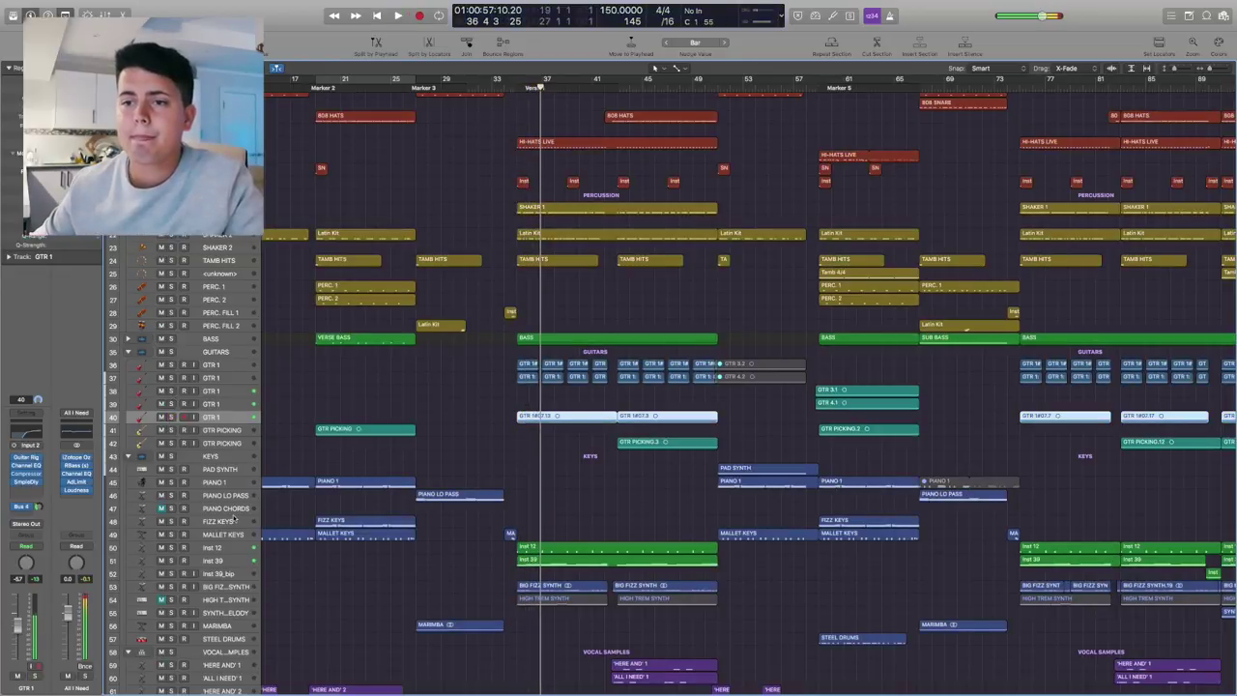
Solo Inst 12 and Inst 39, play them from the start of Verse 1, and add BIG FIZZ SYNTH to the solo.
left_click(171, 547)
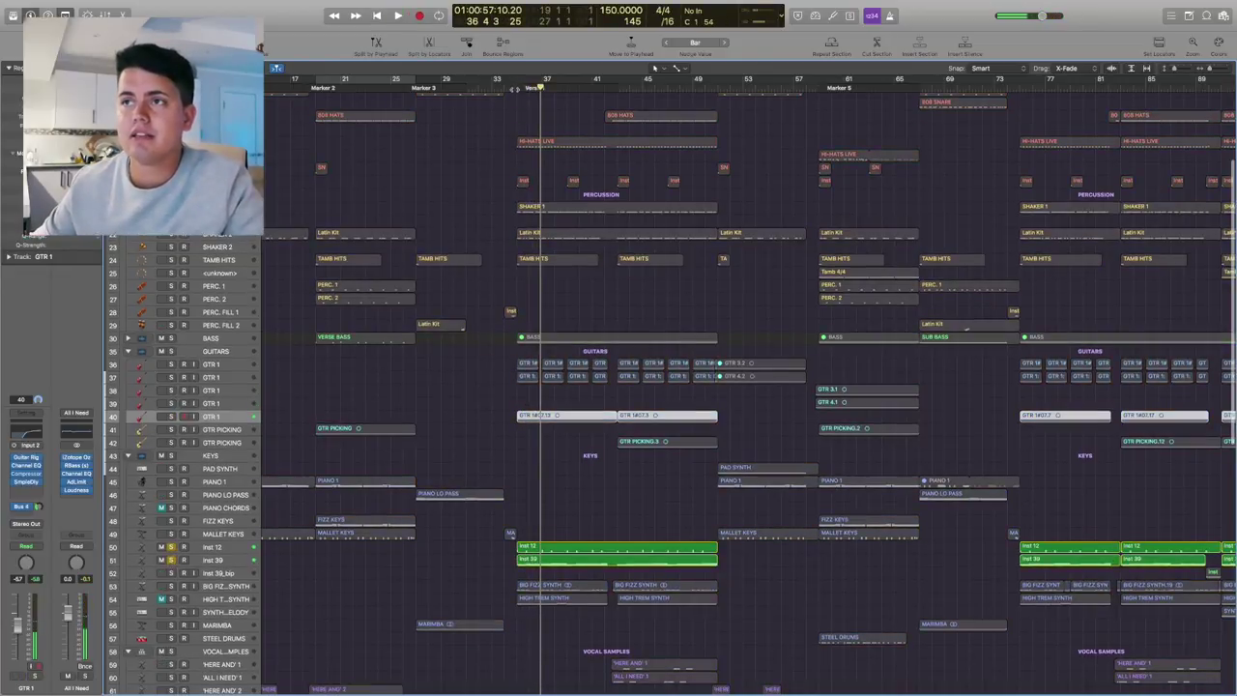
left_click(515, 90)
key("space")
scroll(591, 323, "down", 3)
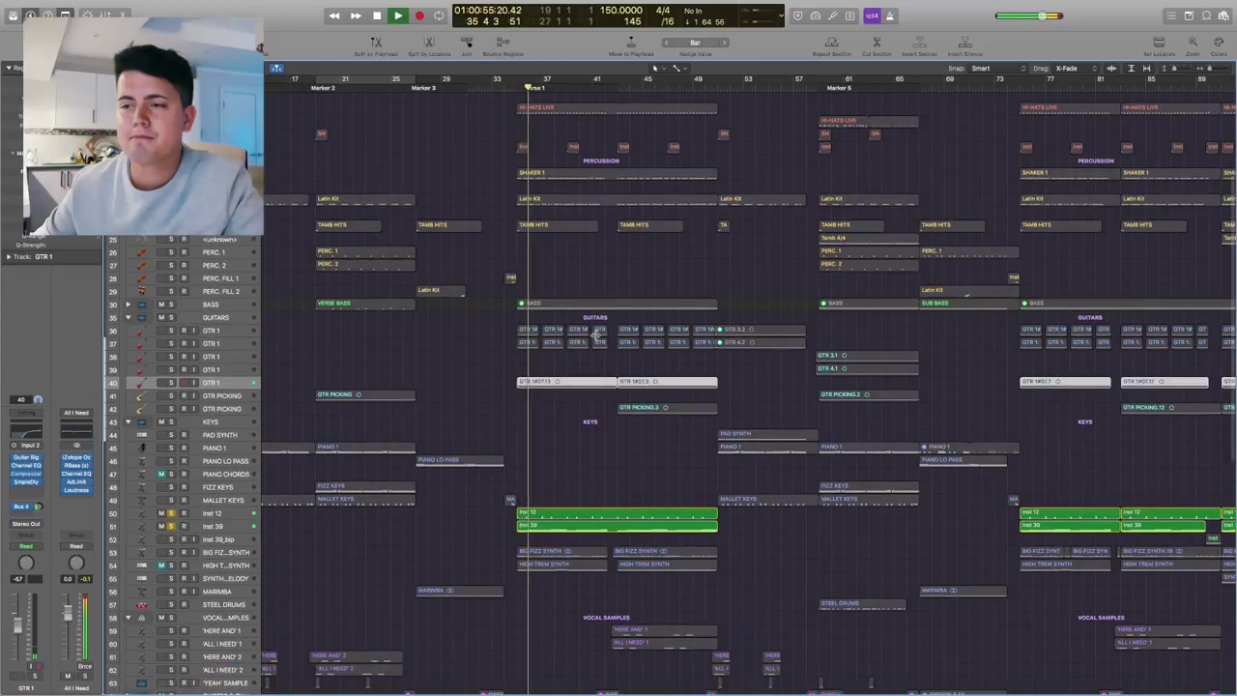
left_click(171, 553)
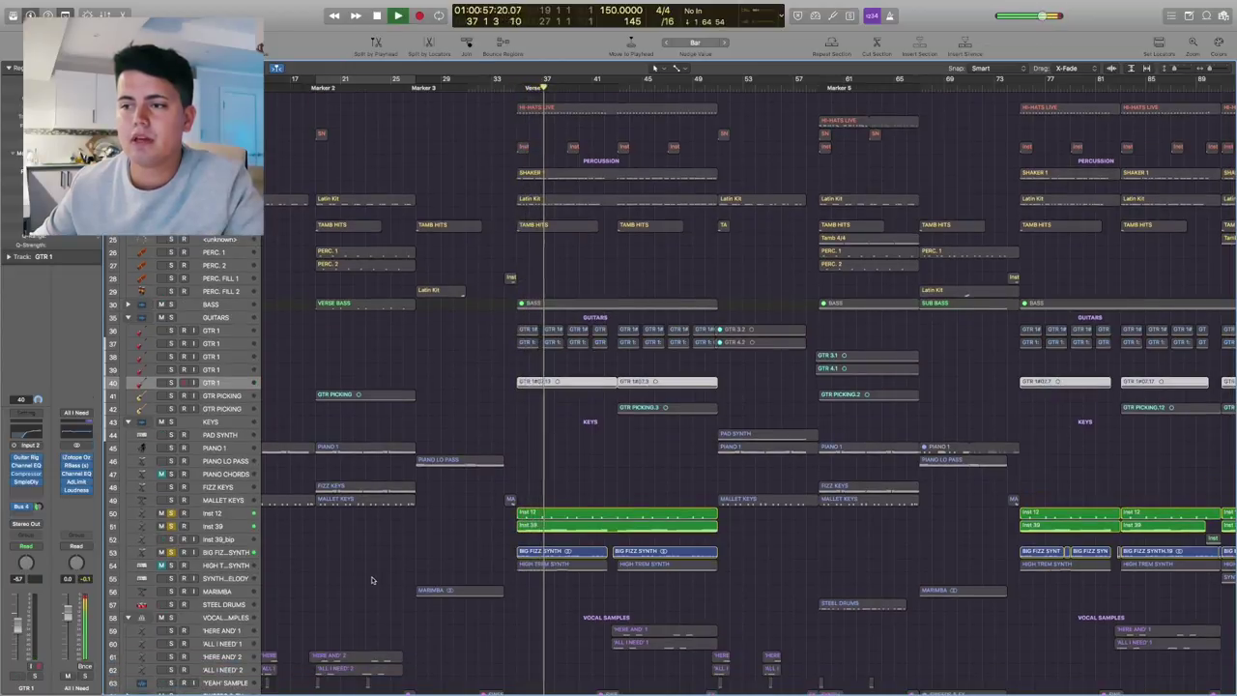
key("space")
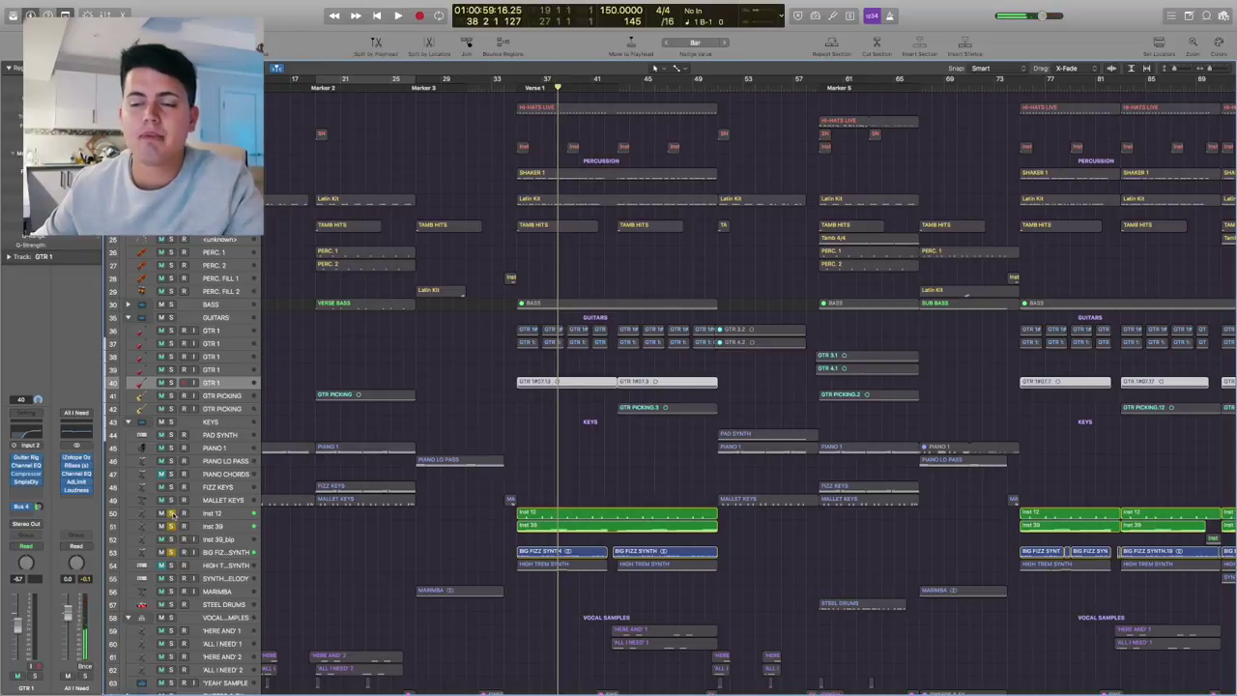
Add the GTR 1 tracks 36, 37 and 40 to the soloed synths and play them together from the start of Verse 1.
left_click(171, 513)
left_click(171, 525)
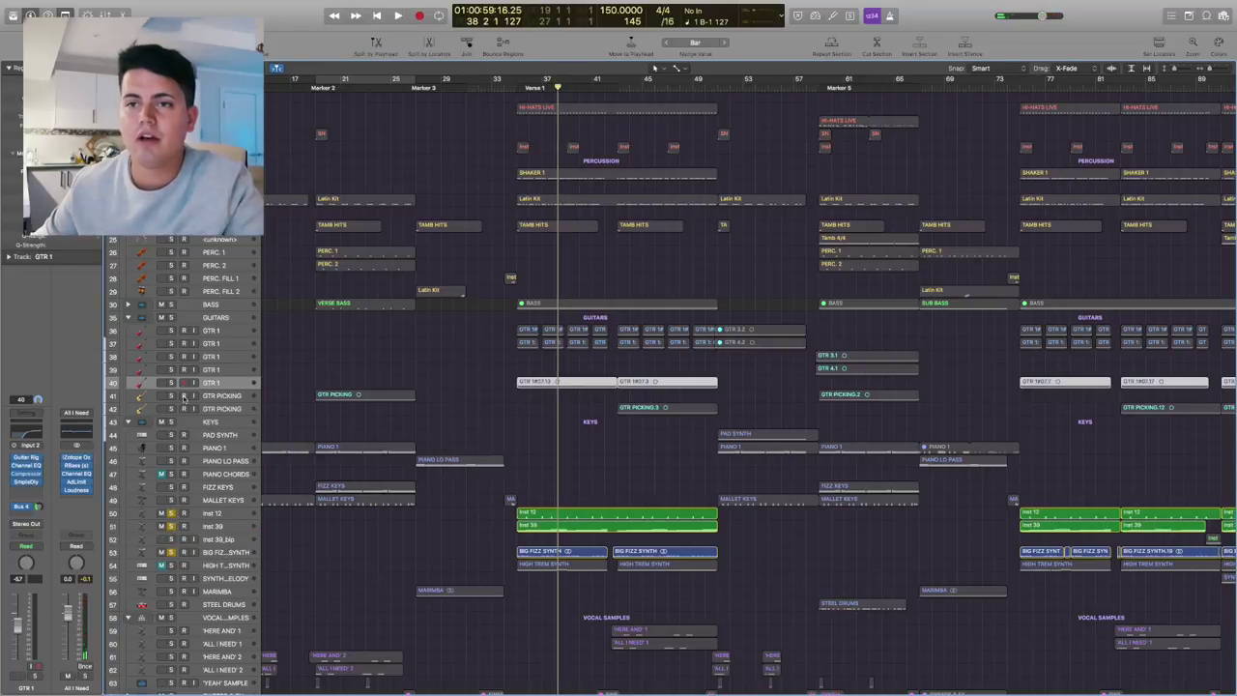
left_click(171, 383)
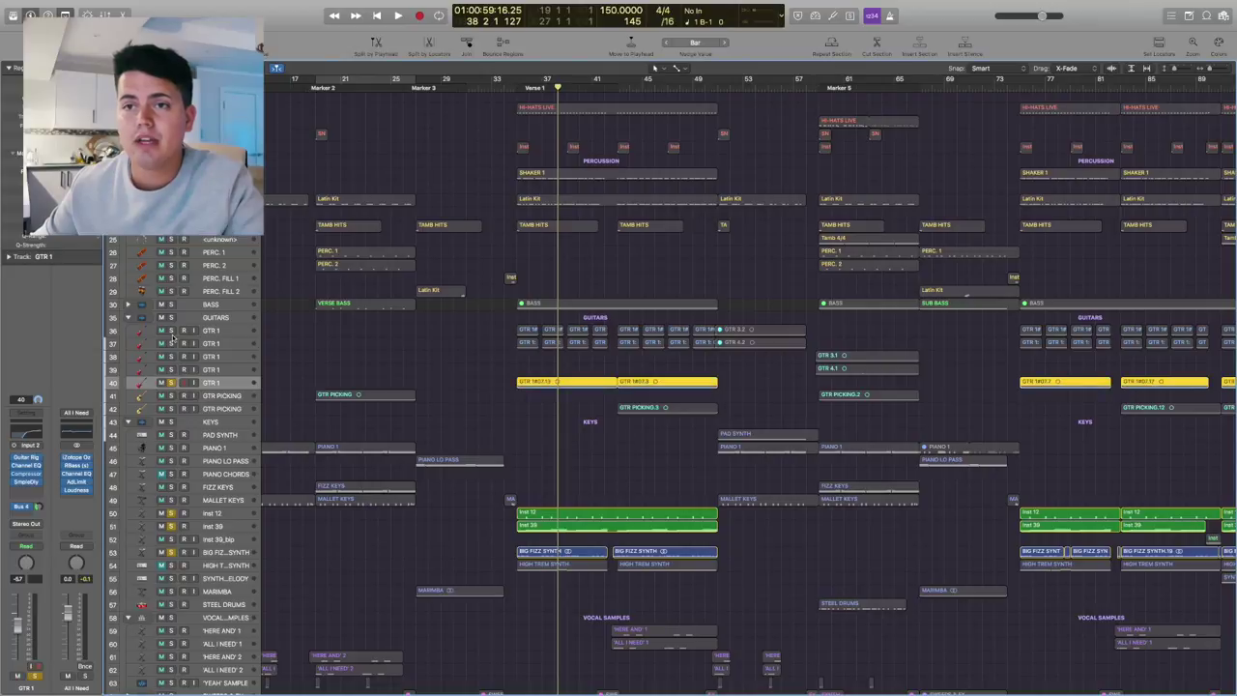
left_click(171, 331)
left_click(171, 343)
key("space")
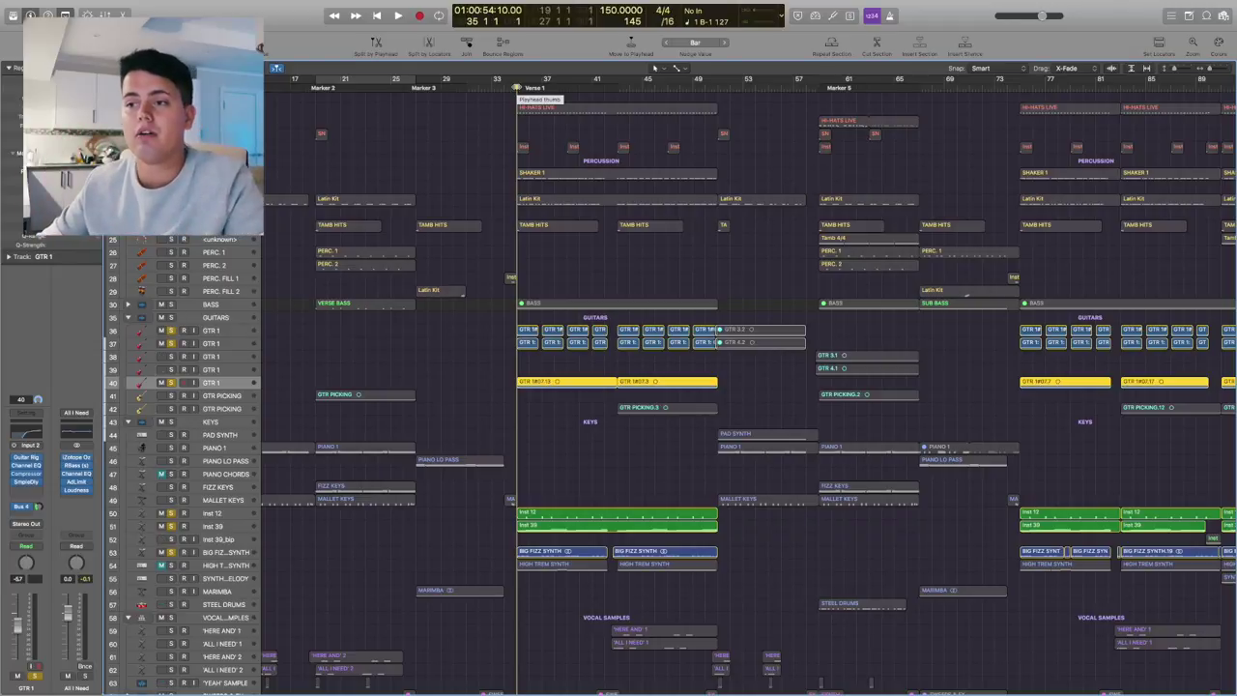
key("space")
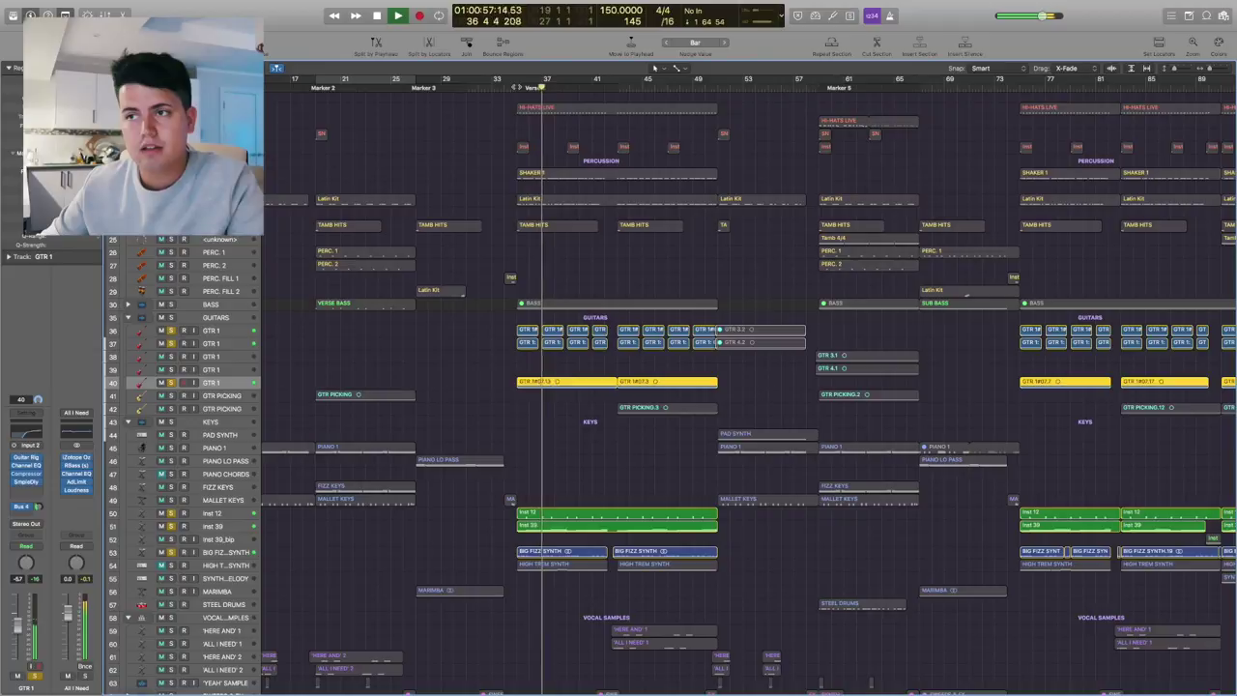
key("space")
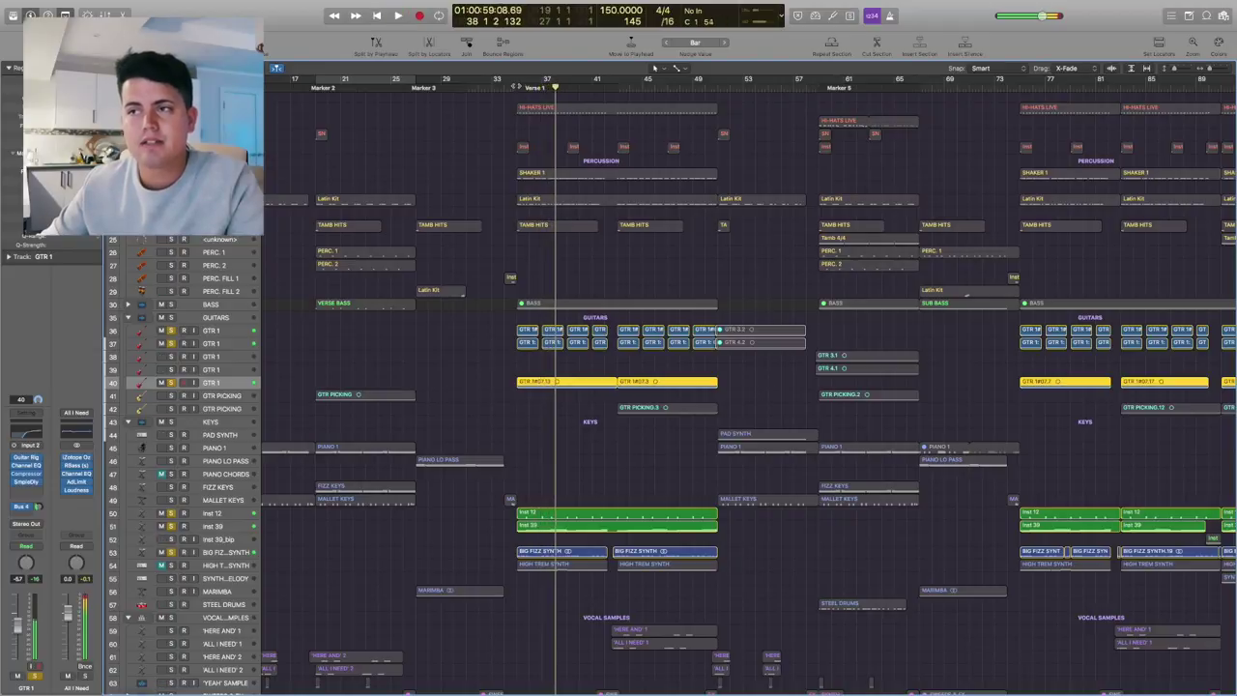
Clear the guitar and synth solos, solo only Inst 39, and play it with a cycle range over bars 35 to 51.
left_click_drag(173, 332, 174, 556)
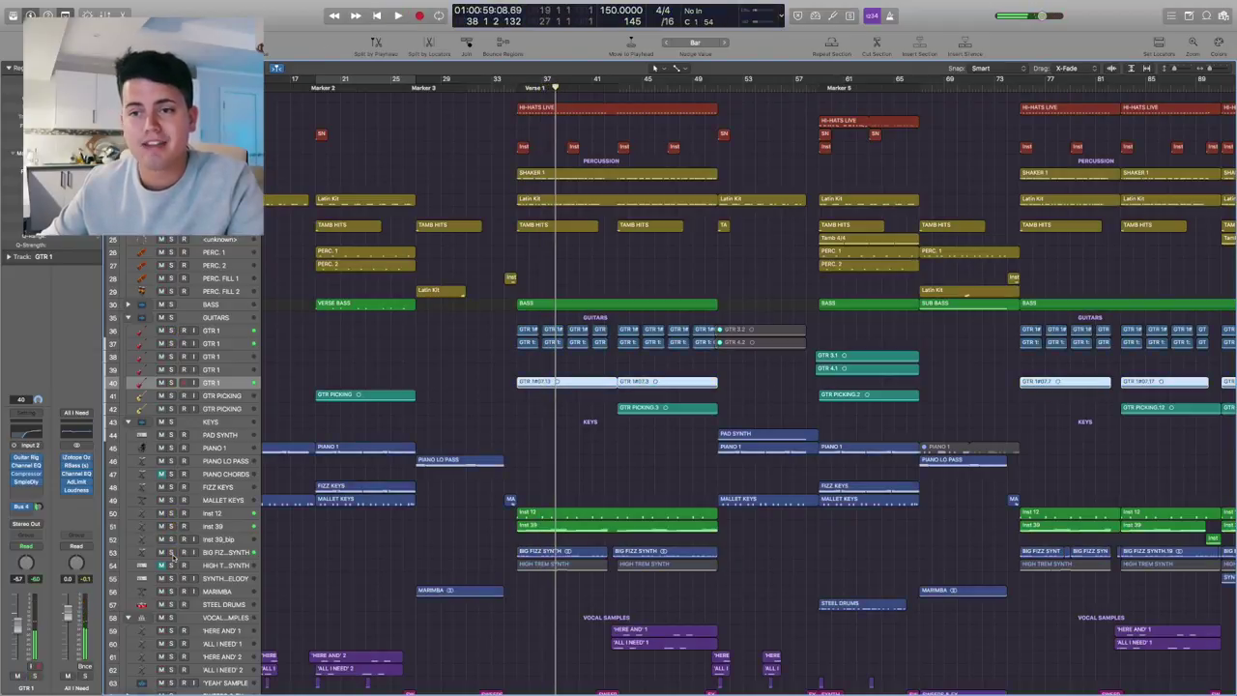
left_click(171, 525)
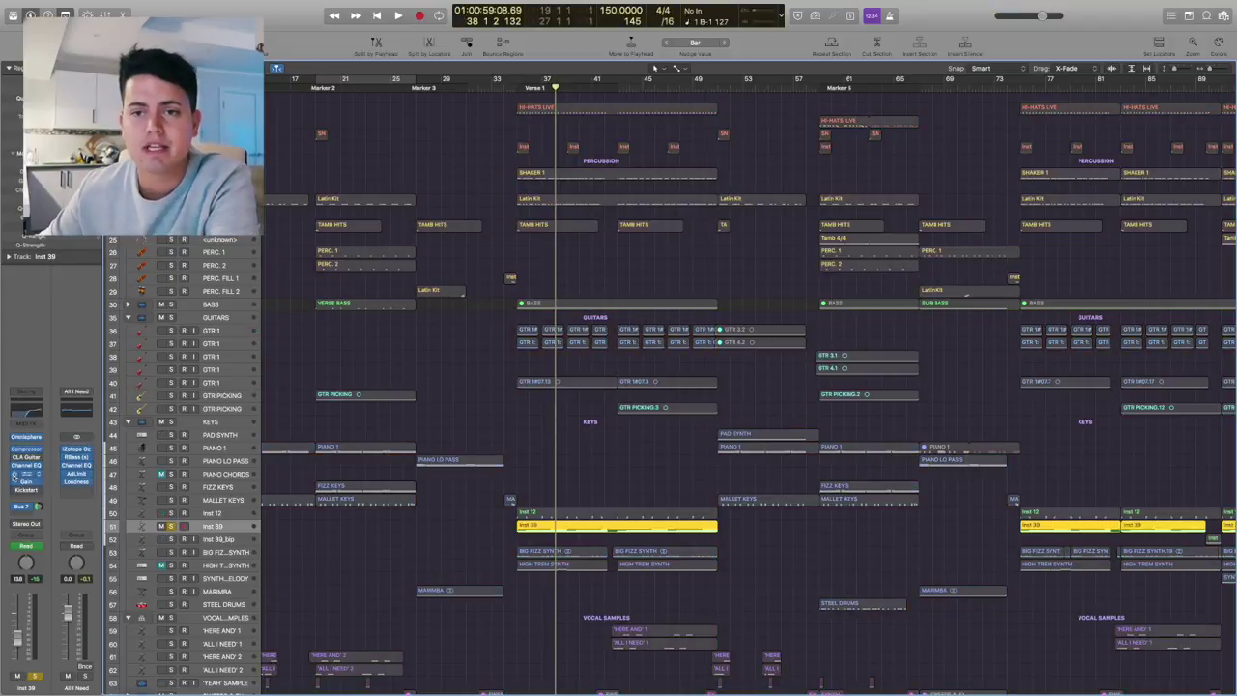
left_click_drag(522, 79, 731, 130)
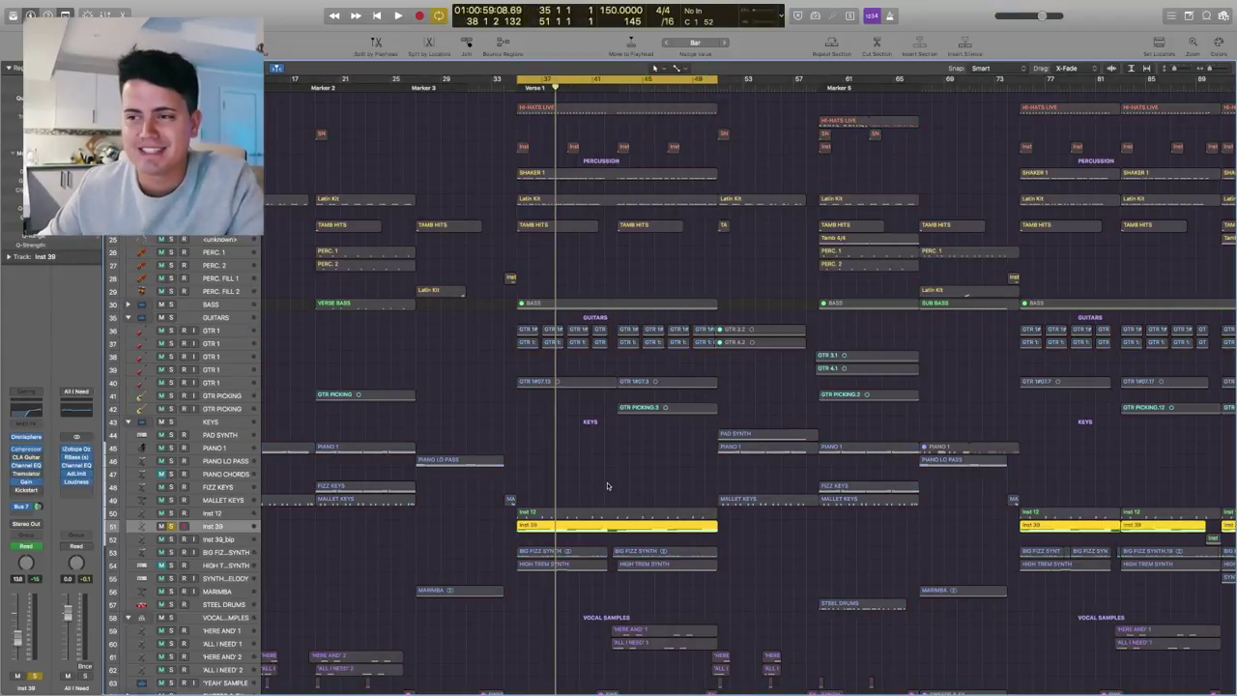
key("space")
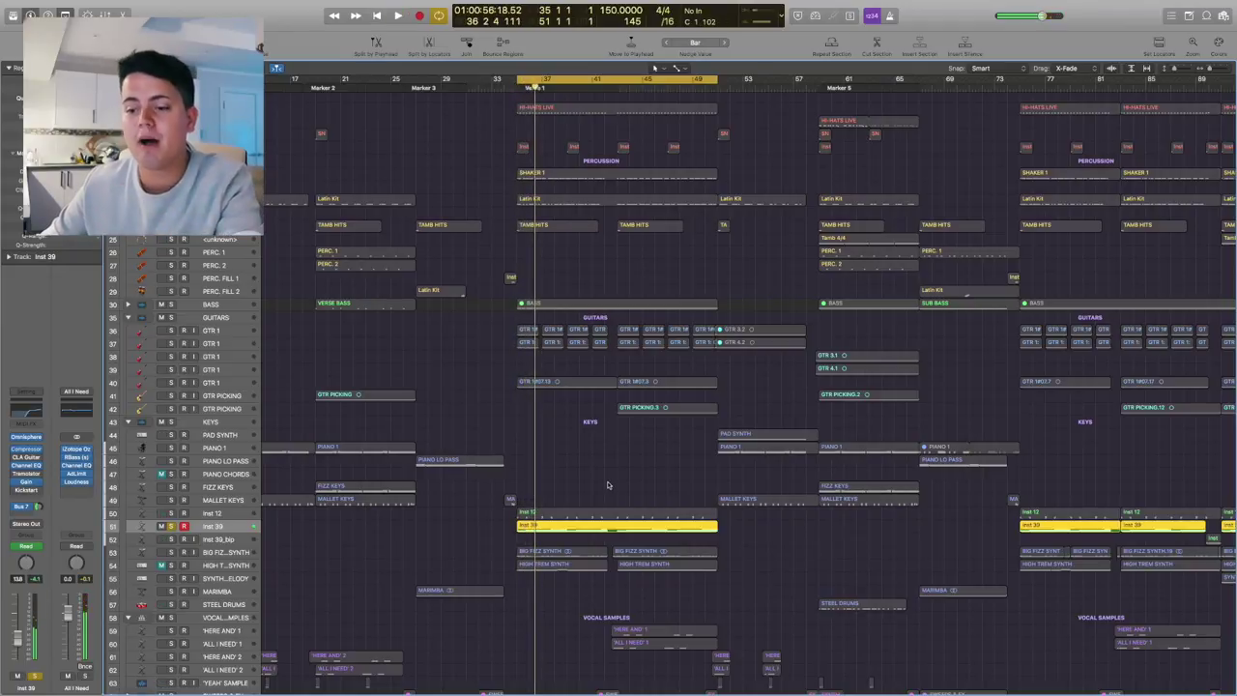
left_click(224, 526)
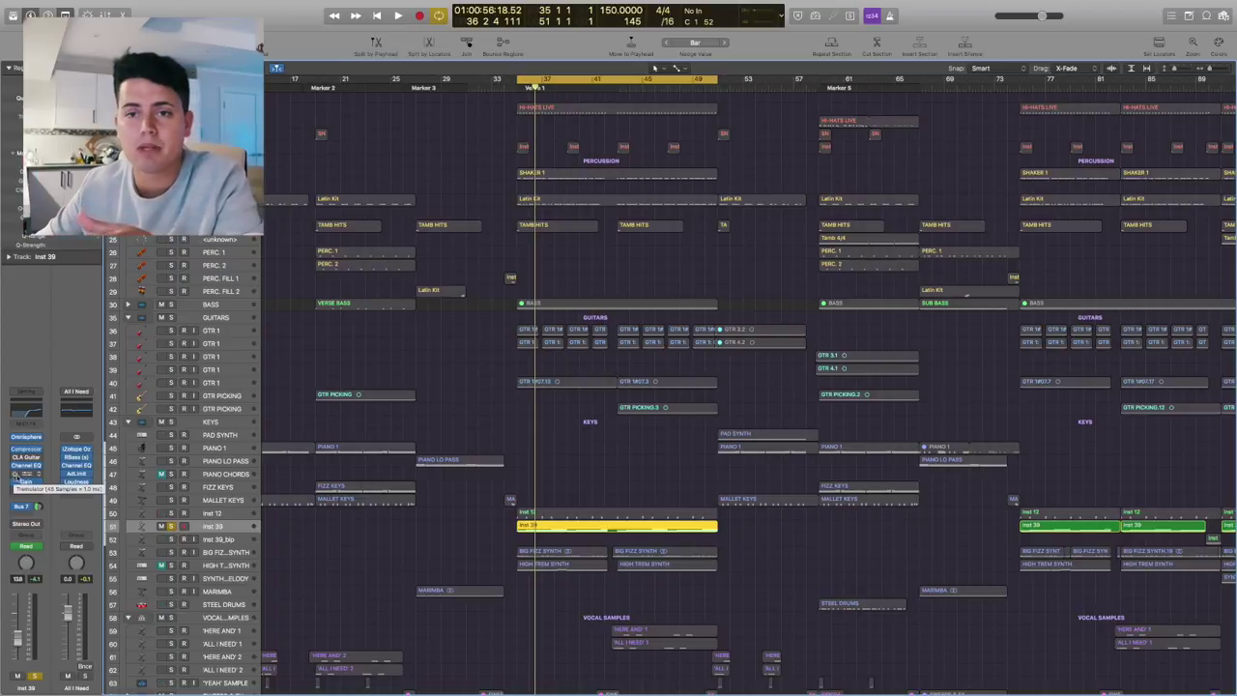
Open the Tremolator plug-in on Inst 39, browse its preset categories such as 04 Complex Rhythms and 02 Dynamic, and close it.
left_click(27, 474)
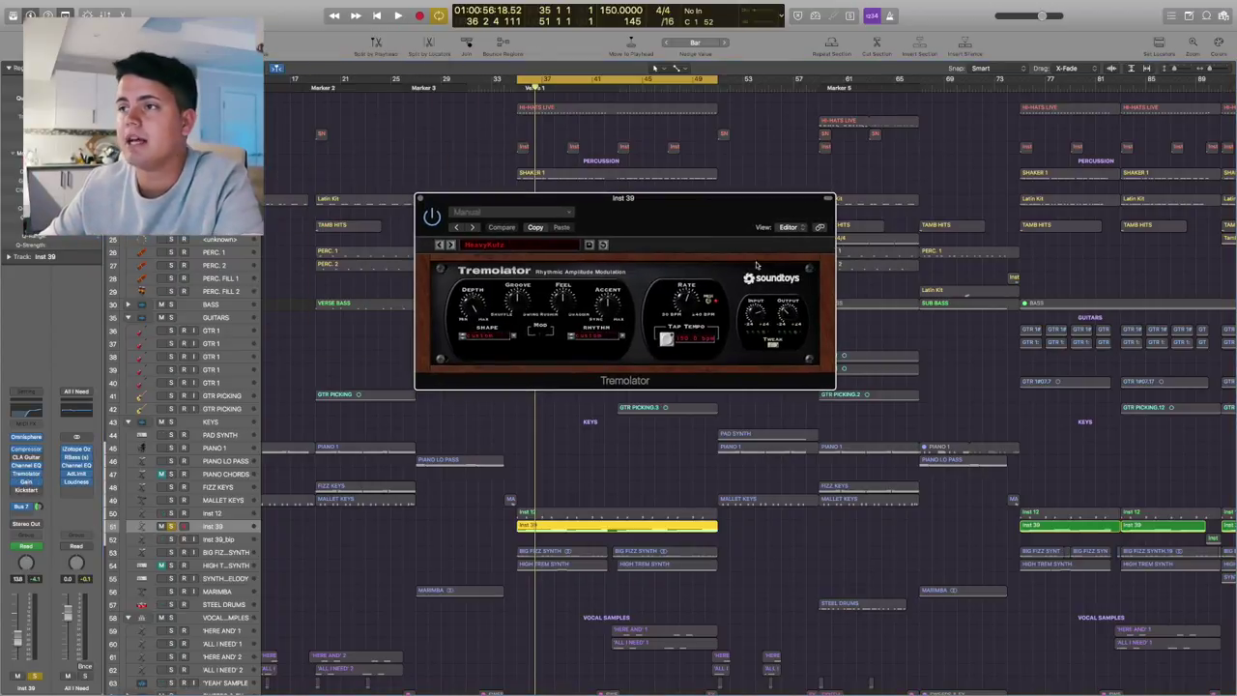
left_click(508, 246)
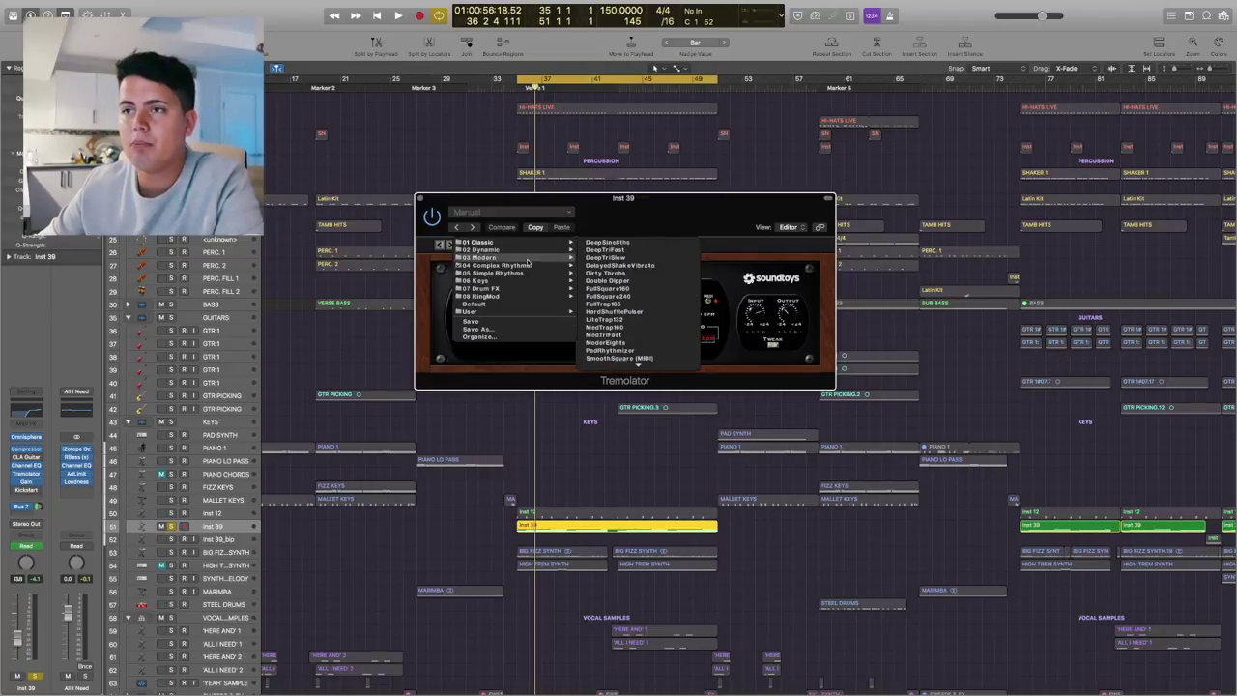
mouse_move(538, 268)
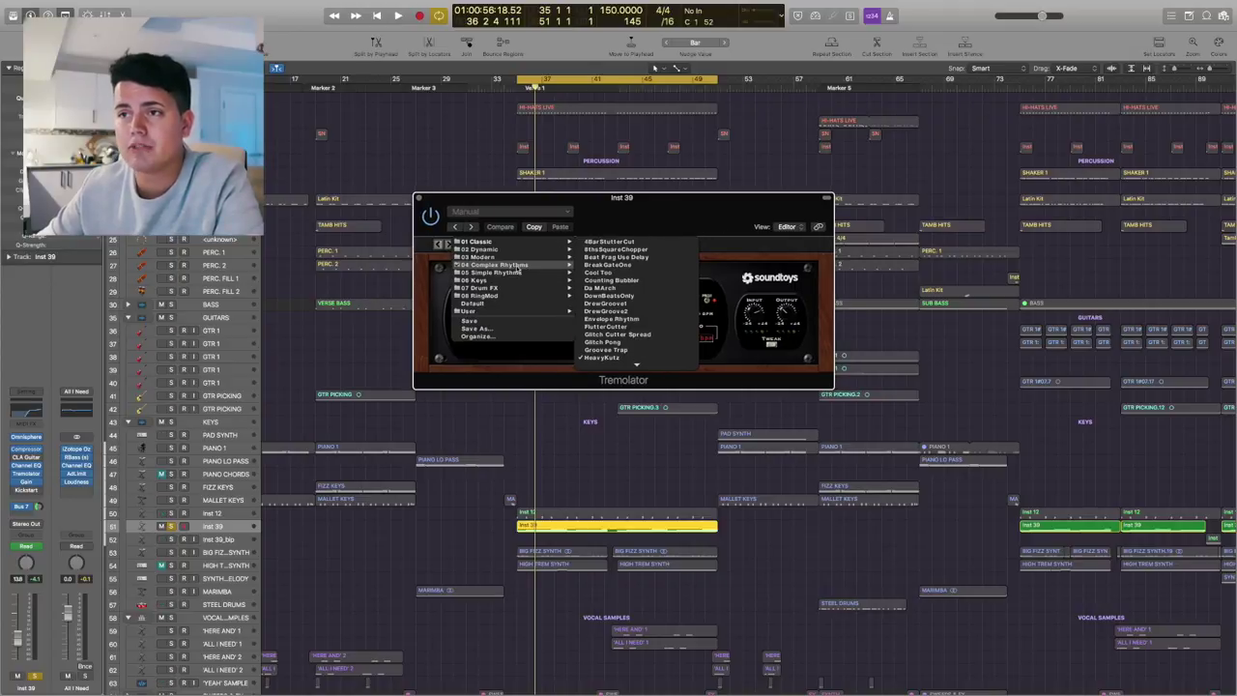
left_click(441, 264)
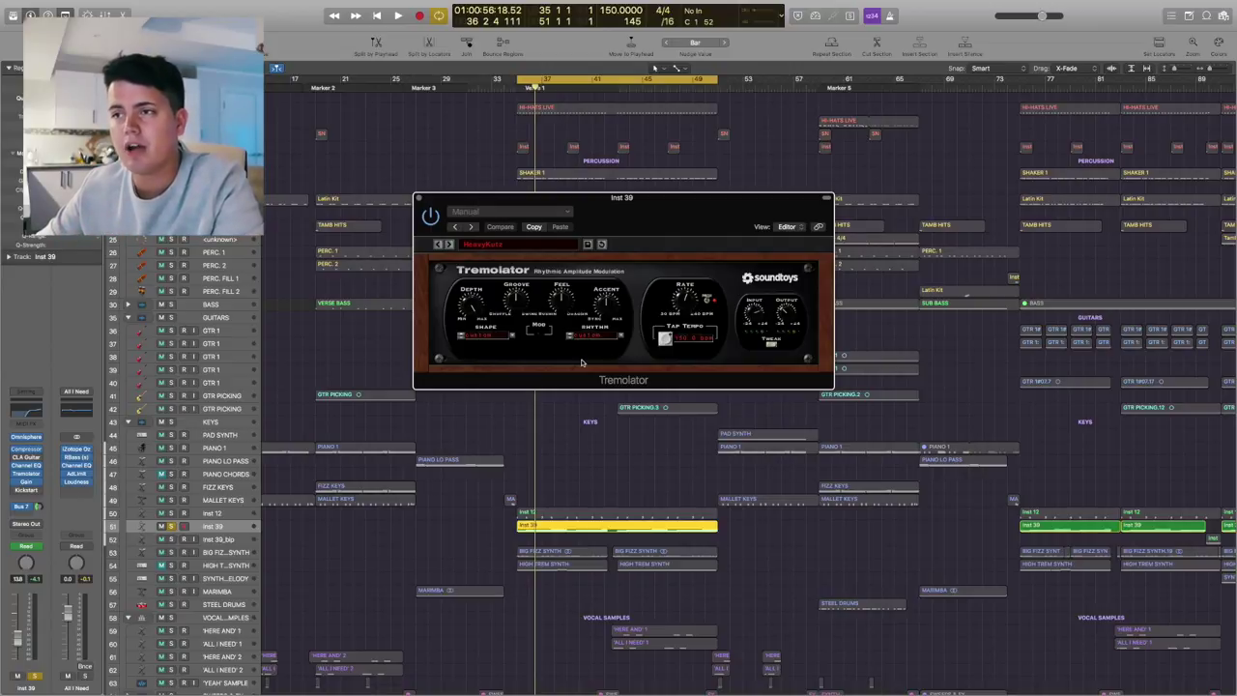
left_click(501, 244)
mouse_move(502, 249)
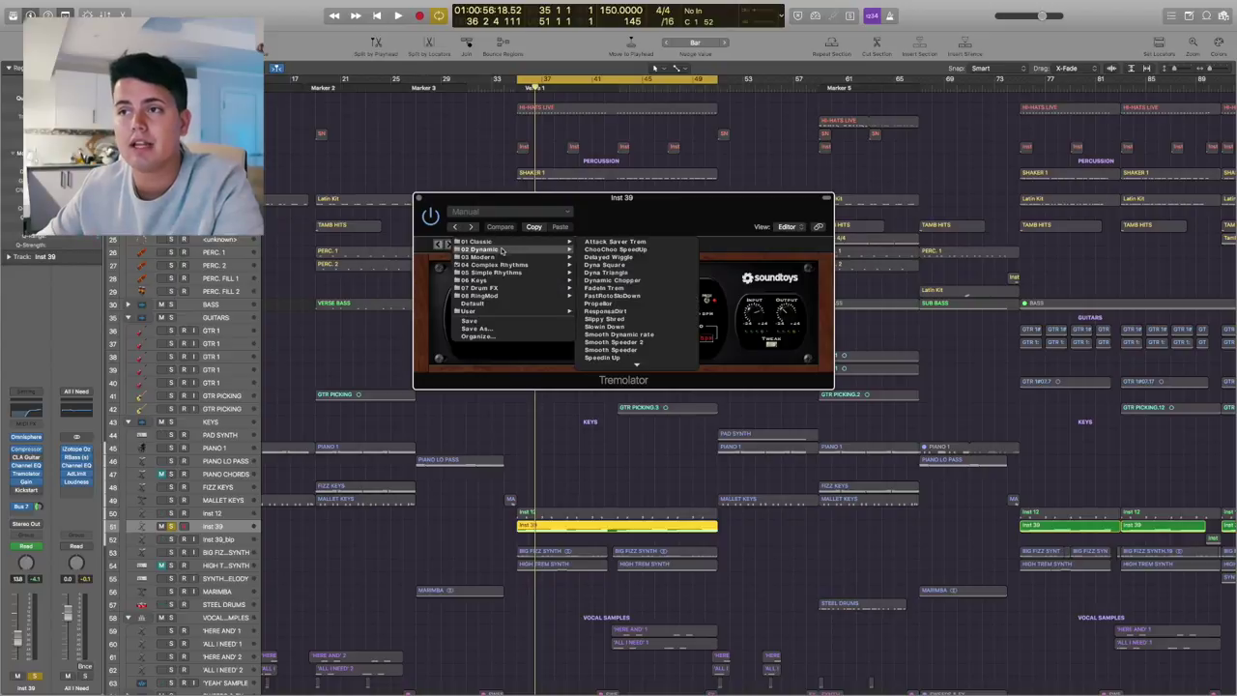
left_click(490, 235)
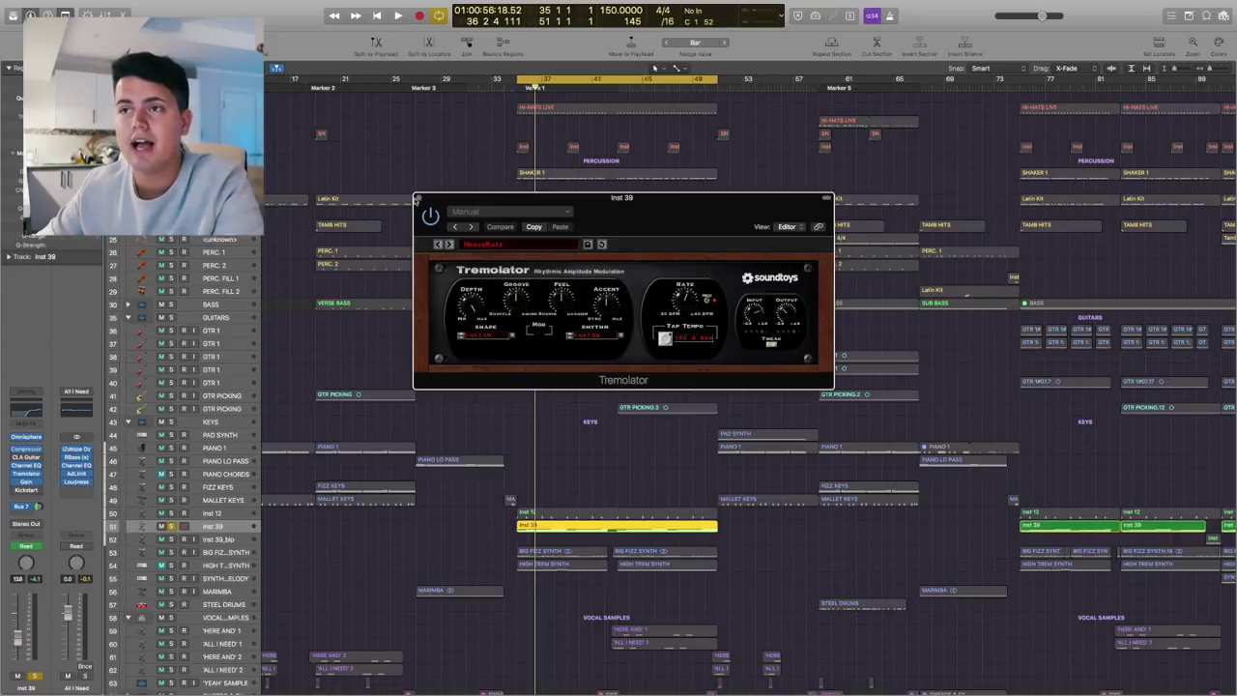
left_click(416, 198)
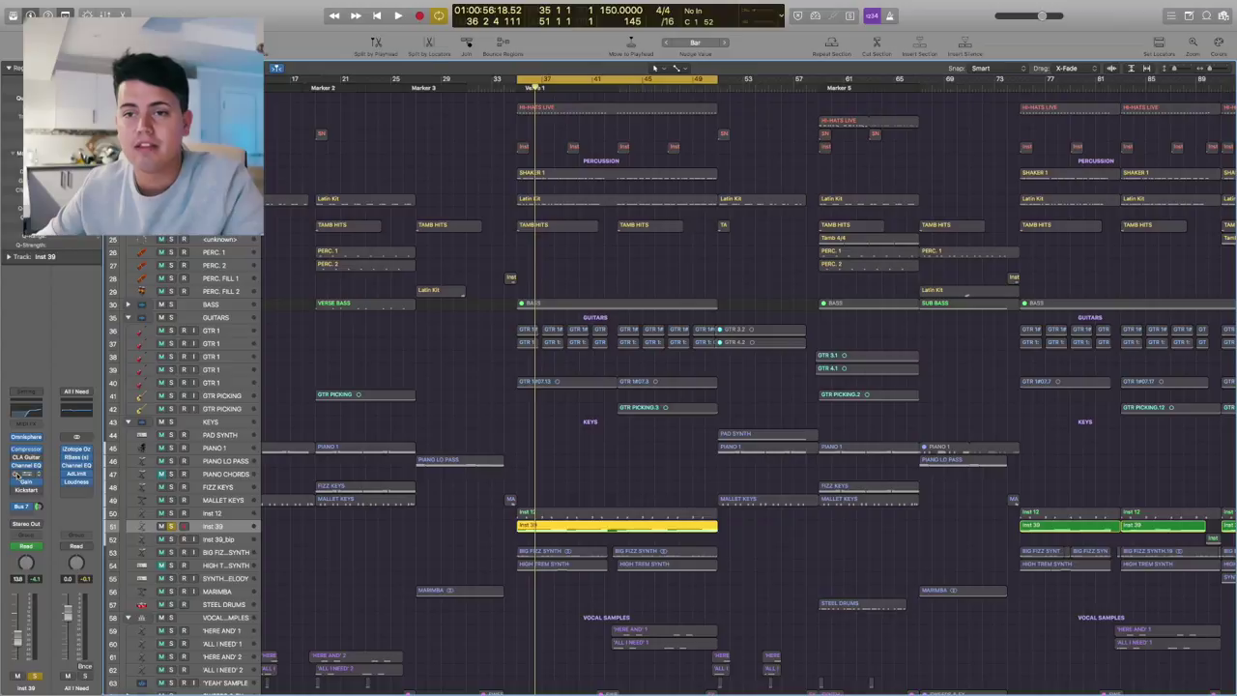
Play the soloed Inst 39 over the Verse 1 cycle, take it out of solo, and play it within the full mix.
key("space")
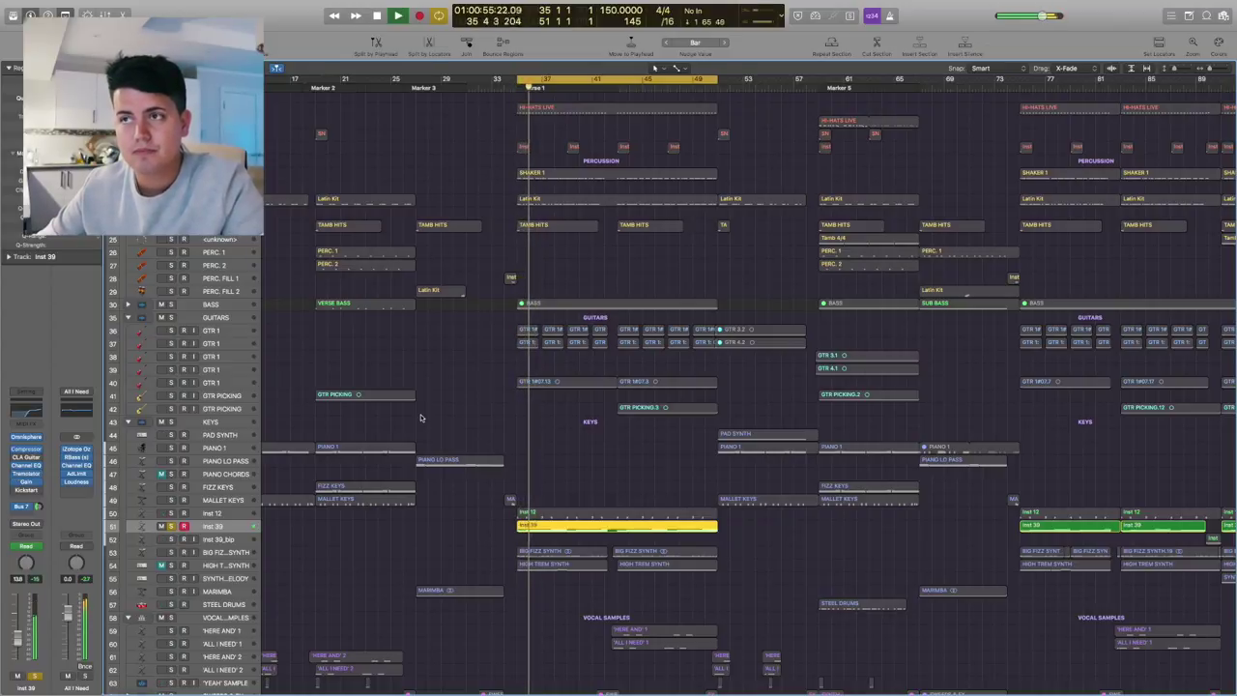
key("space")
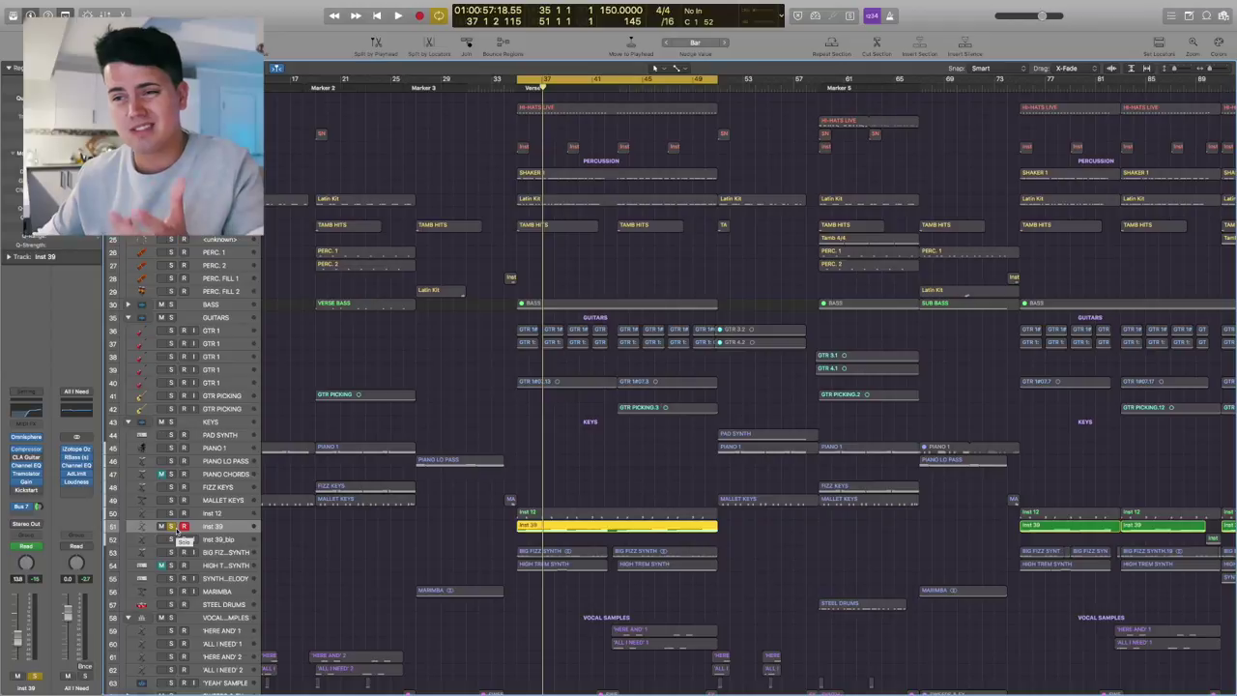
left_click(171, 526)
key("space")
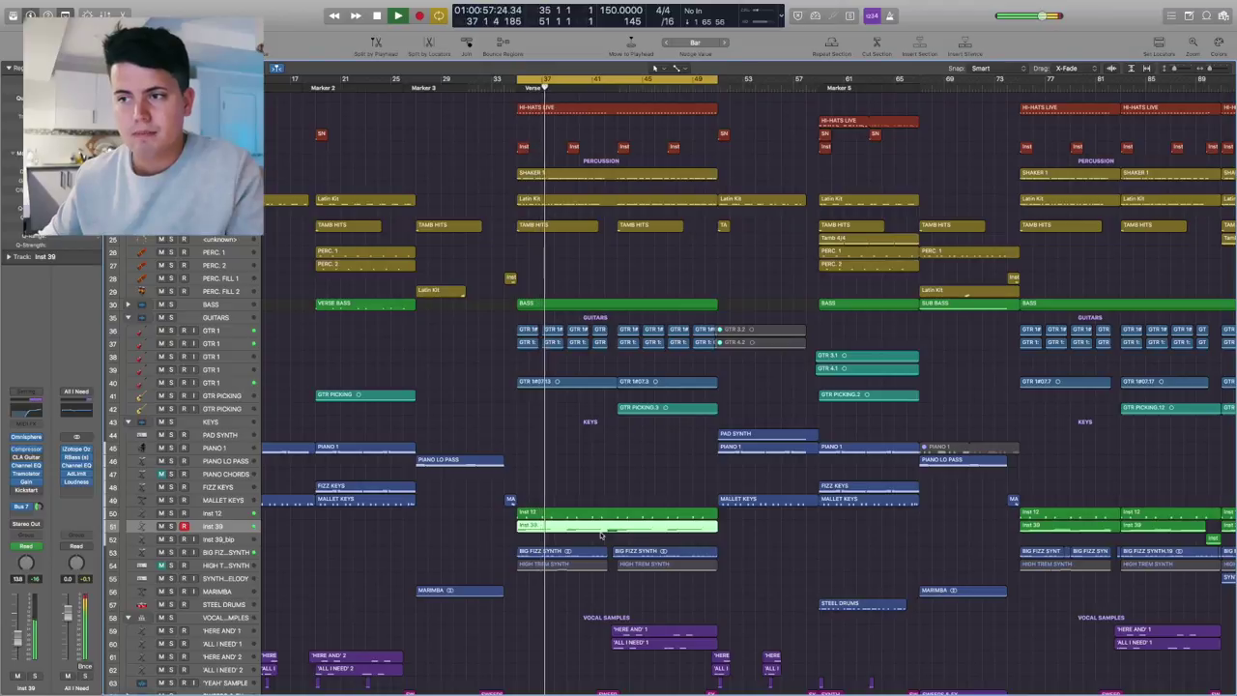
key("space")
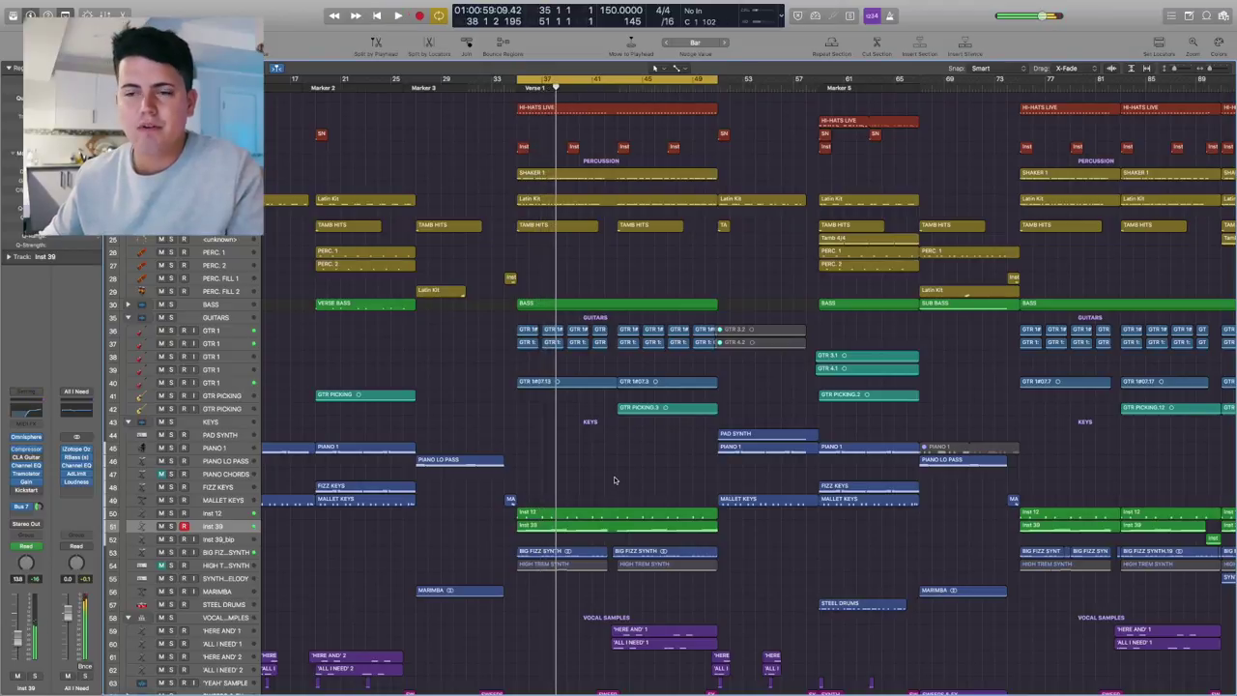
Set the cycle range to bars 27 to 35 at Marker 3 and play the soloed MARIMBA track.
scroll(616, 480, "down", 3)
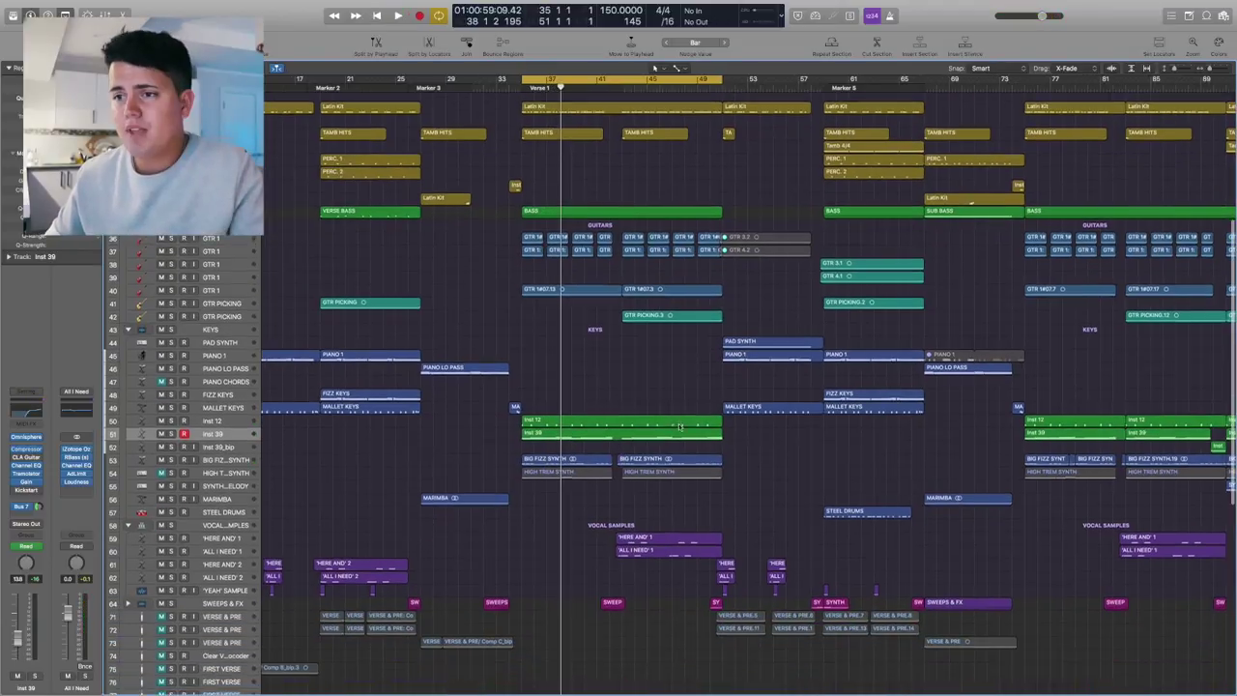
scroll(678, 387, "left", 3)
scroll(677, 386, "up", 8)
scroll(678, 388, "up", 1)
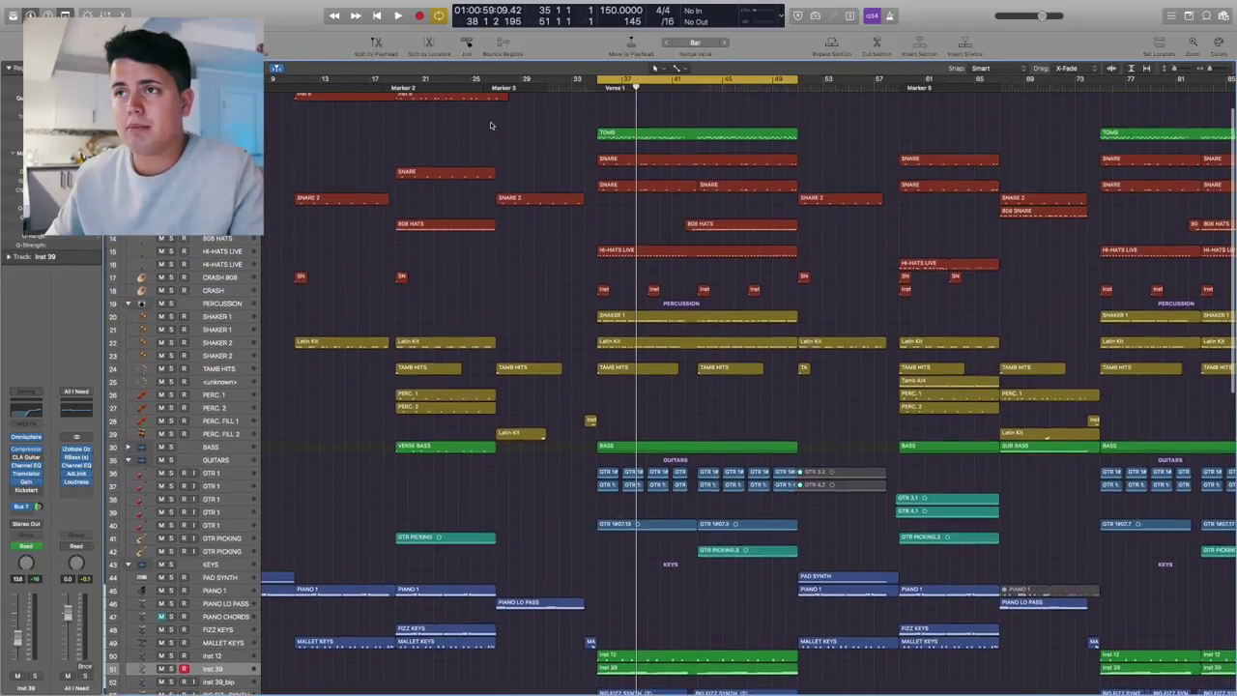
left_click(496, 89)
left_click(627, 80)
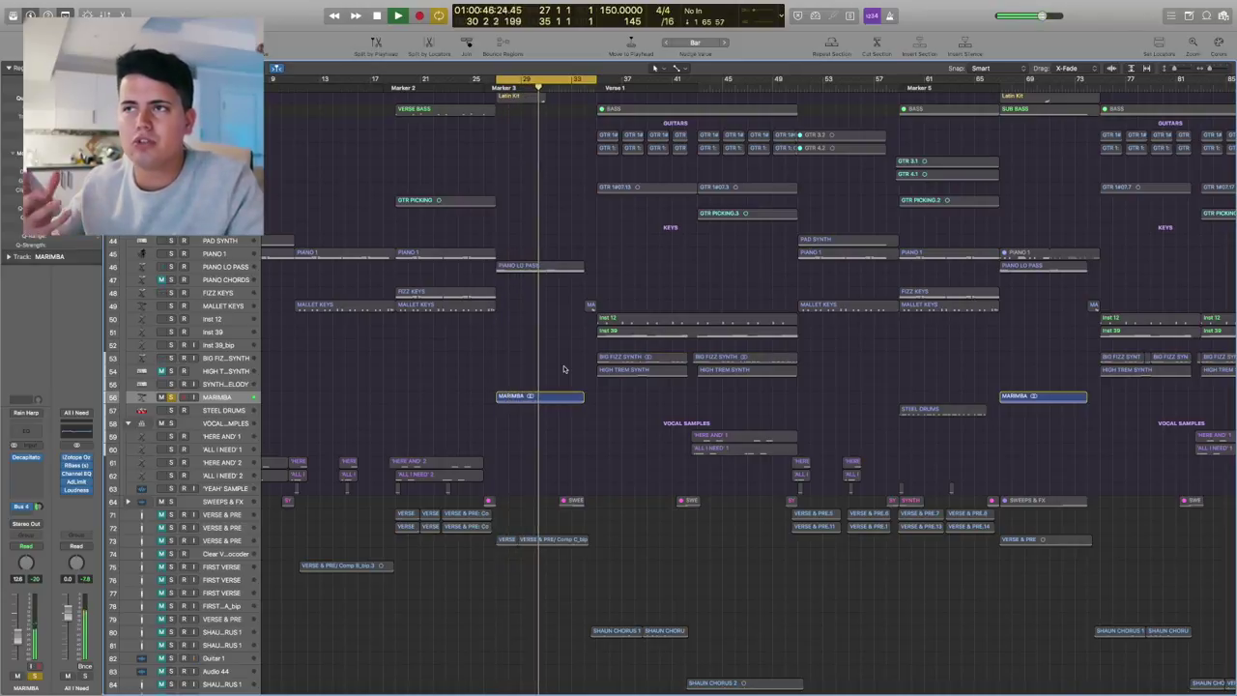
Replay the soloed MARIMBA from bar 27, add PIANO LO PASS to the solo, and play both together.
key("space")
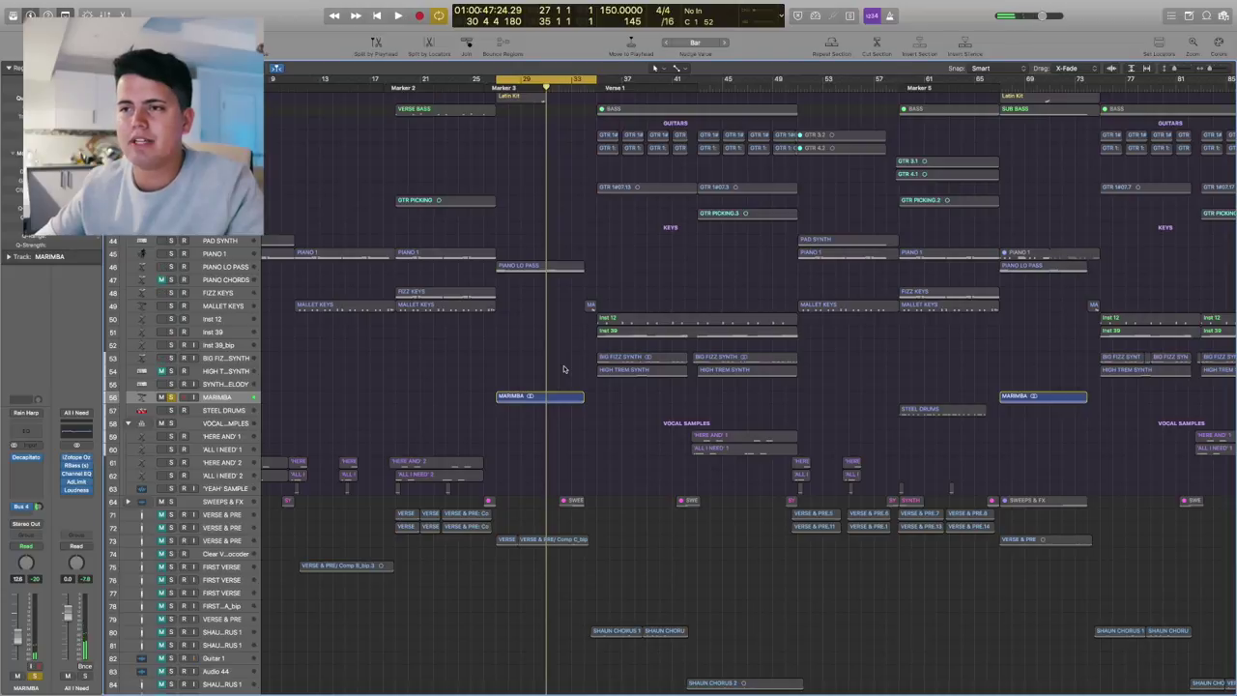
key("space")
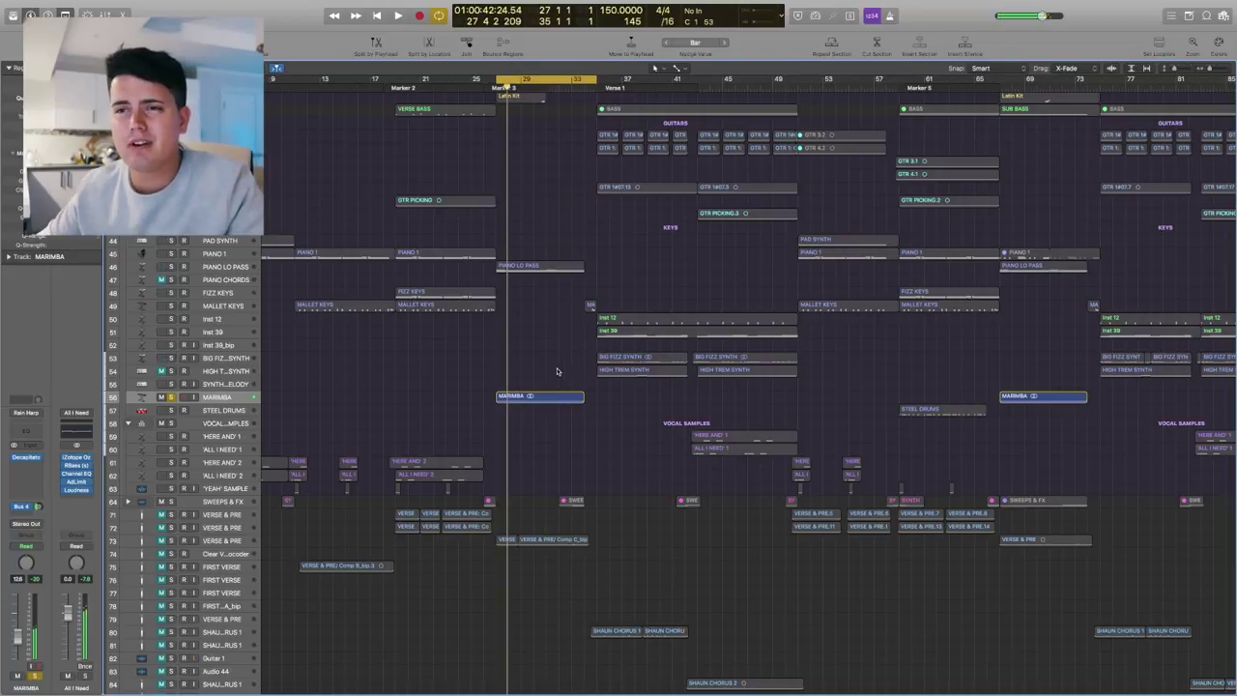
left_click(172, 267)
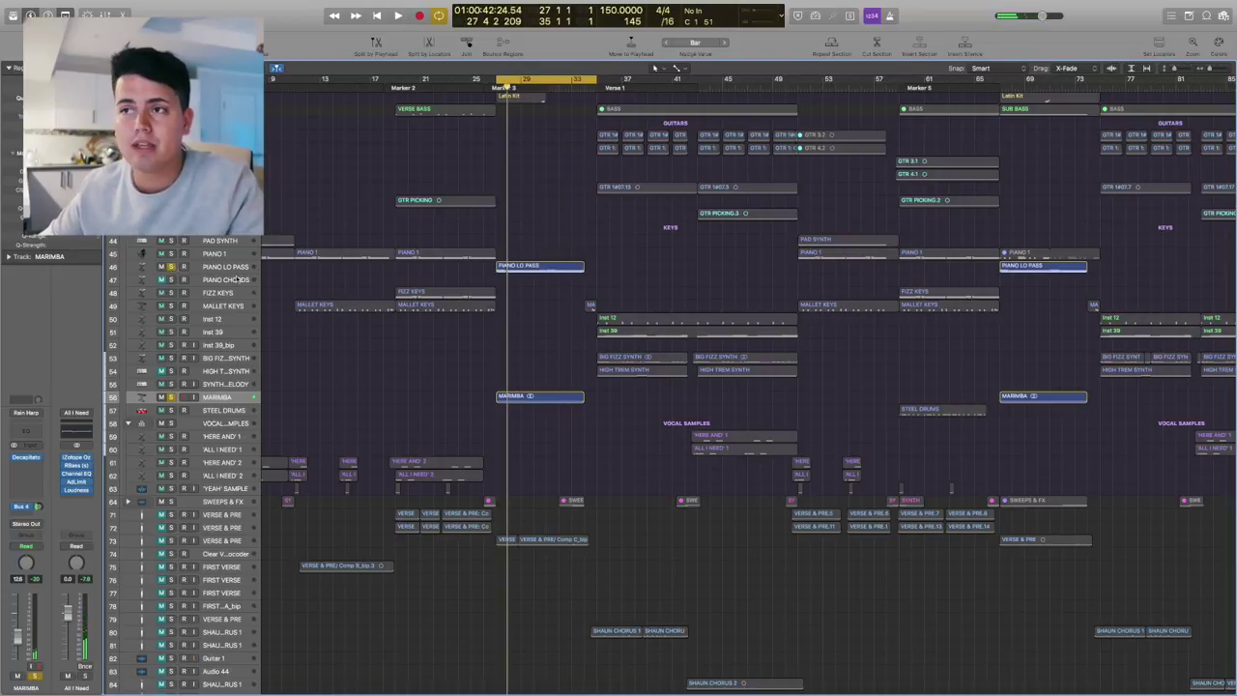
key("space")
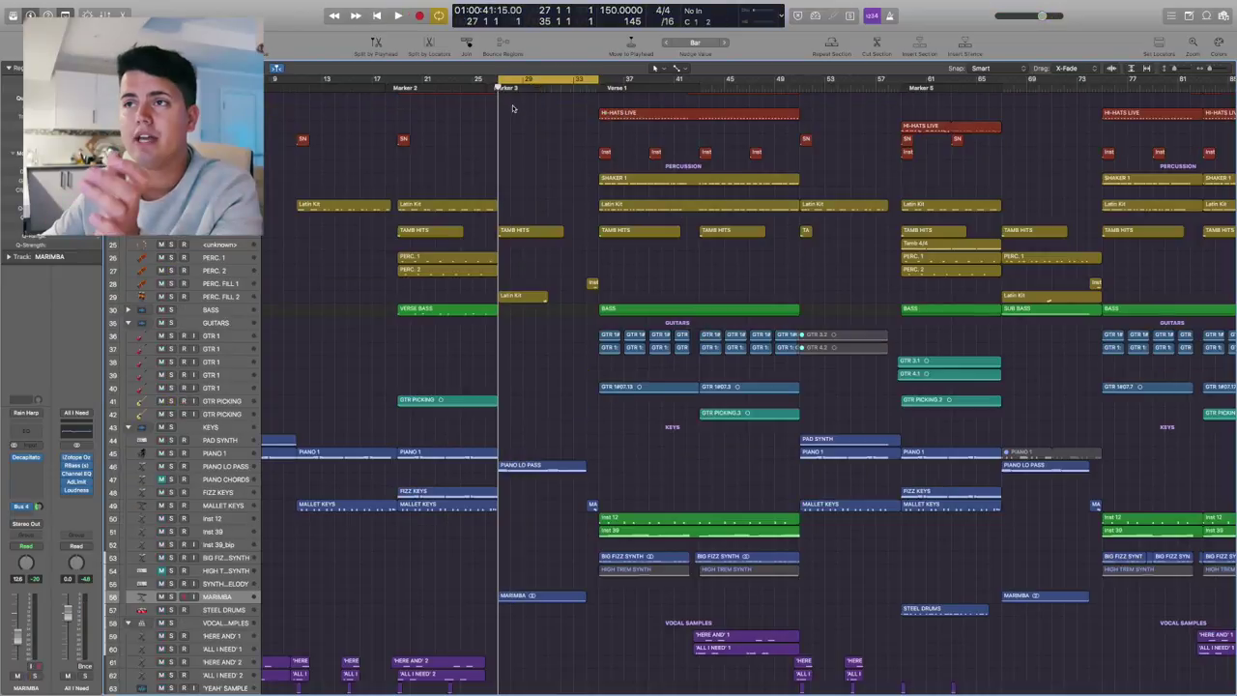
Solo PERC. FILL 2, play it from bar 29, and take it out of solo.
left_click(523, 89)
left_click(172, 297)
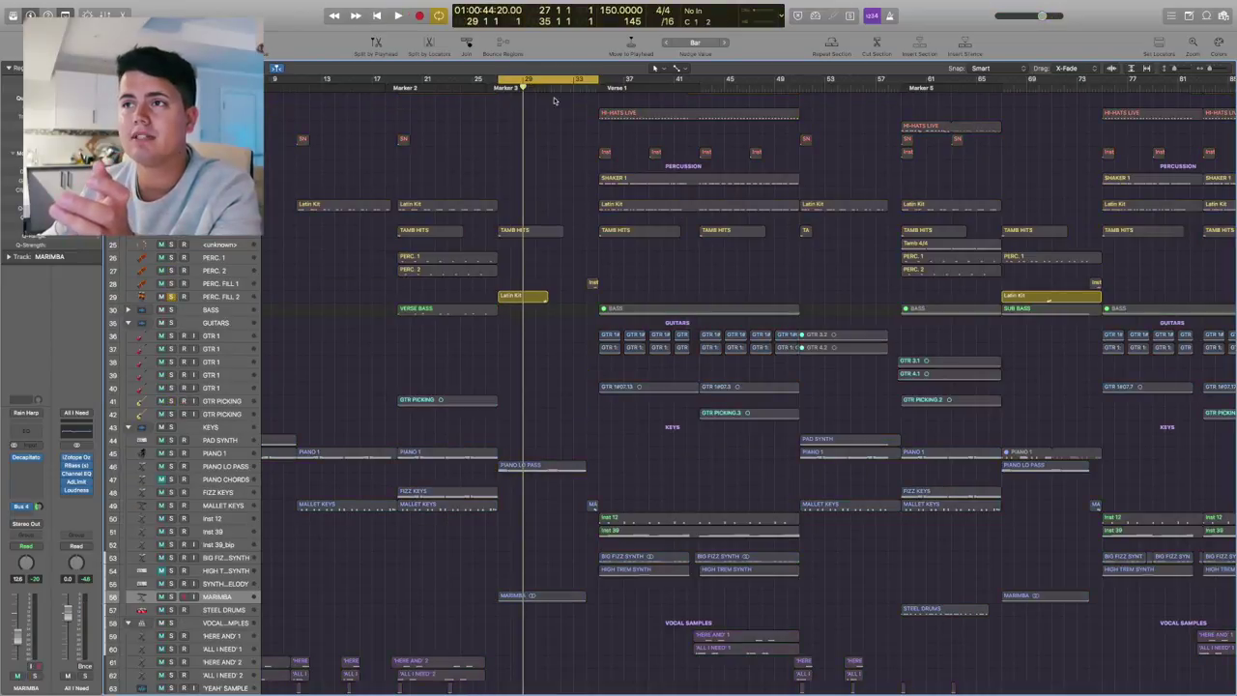
key("space")
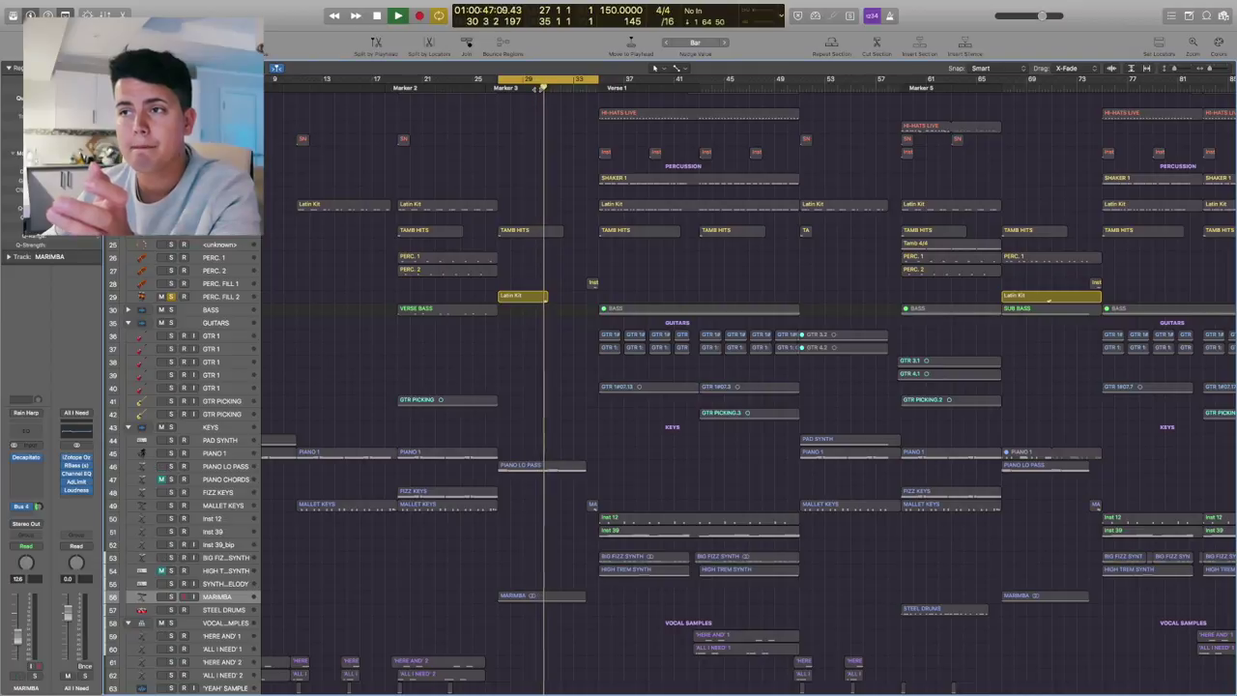
key("space")
left_click(173, 296)
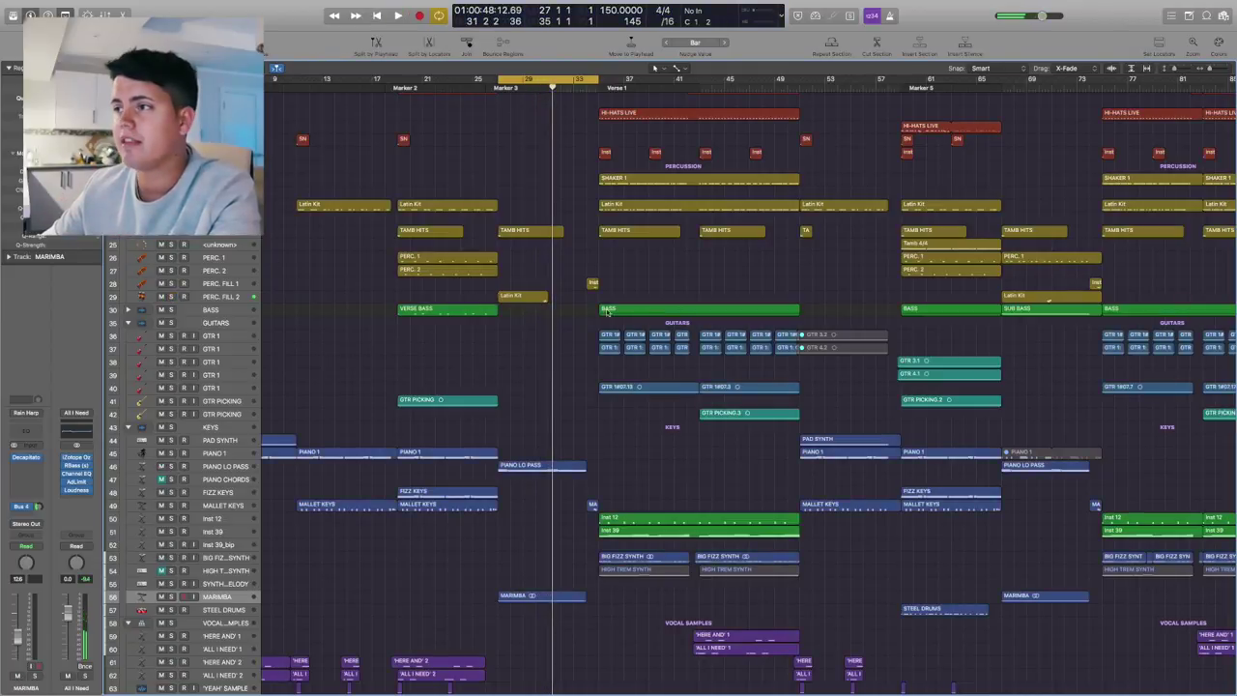
Play the Marker 3 section from bar 29 with no tracks soloed.
scroll(637, 319, "right", 5)
scroll(637, 319, "left", 4)
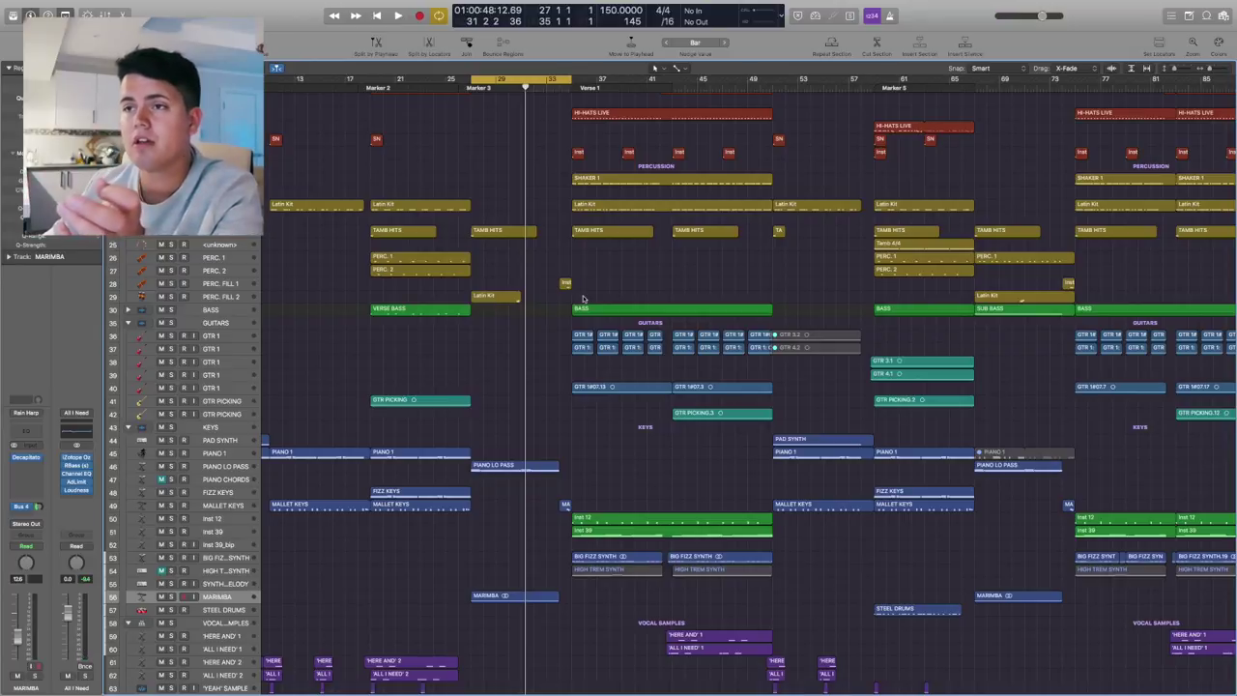
left_click(498, 88)
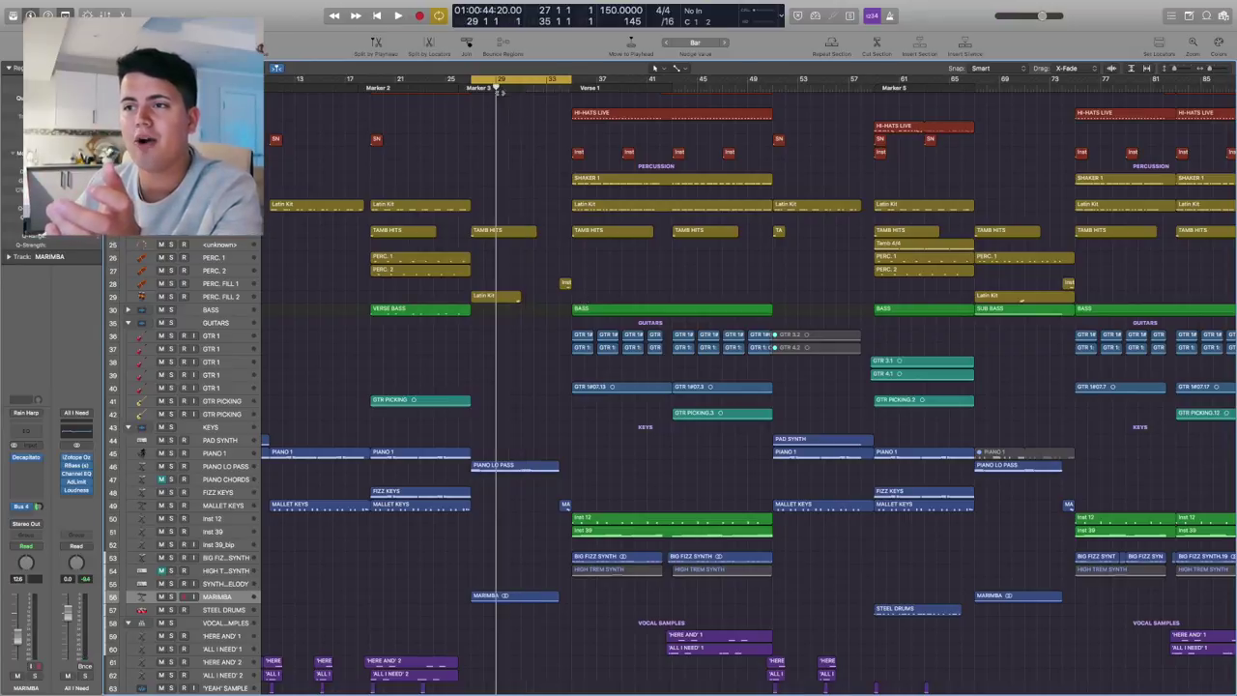
key("space")
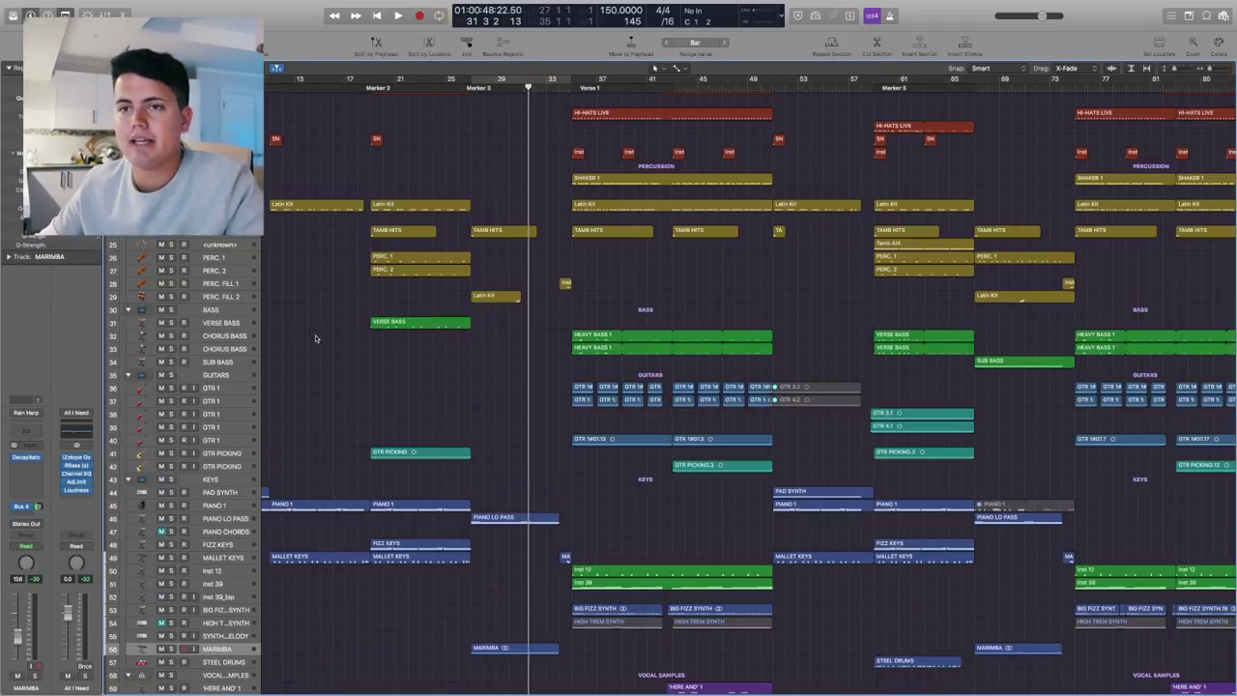
Solo the two CHORUS BASS tracks 32 and 33 and play them from the start of Verse 1.
left_click_drag(171, 336, 172, 349)
double_click(570, 88)
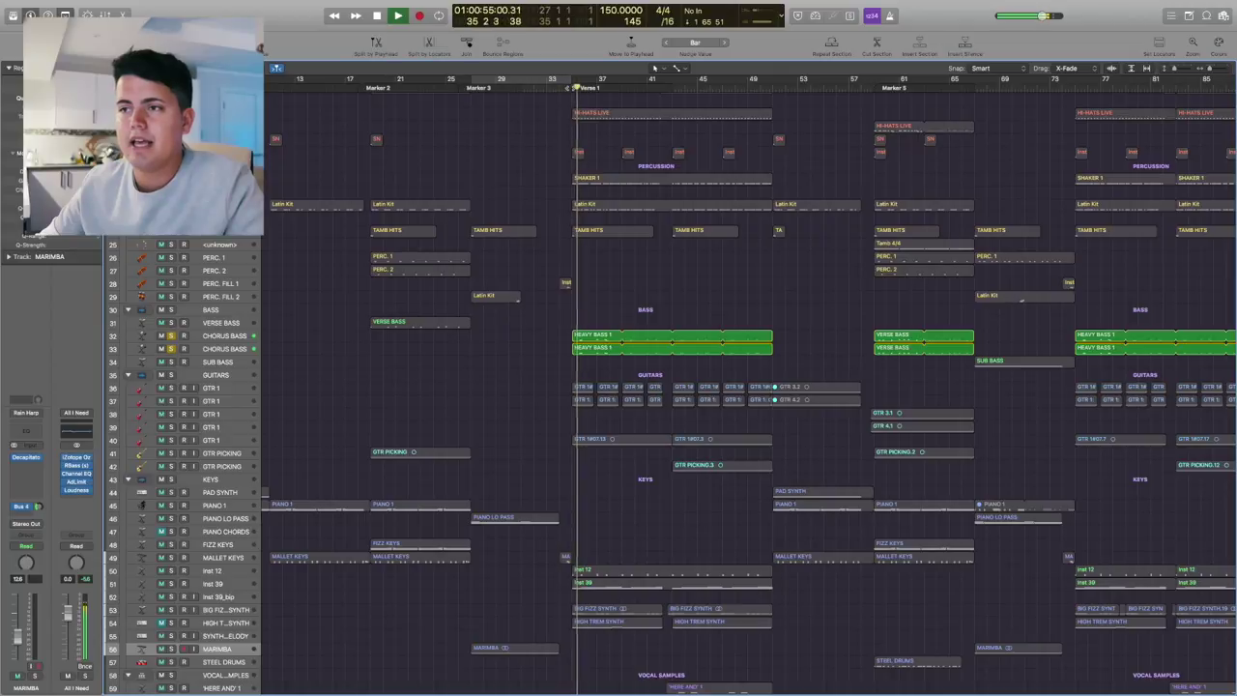
Stop playback and switch between the two CHORUS BASS tracks to compare their channel strips.
key("space")
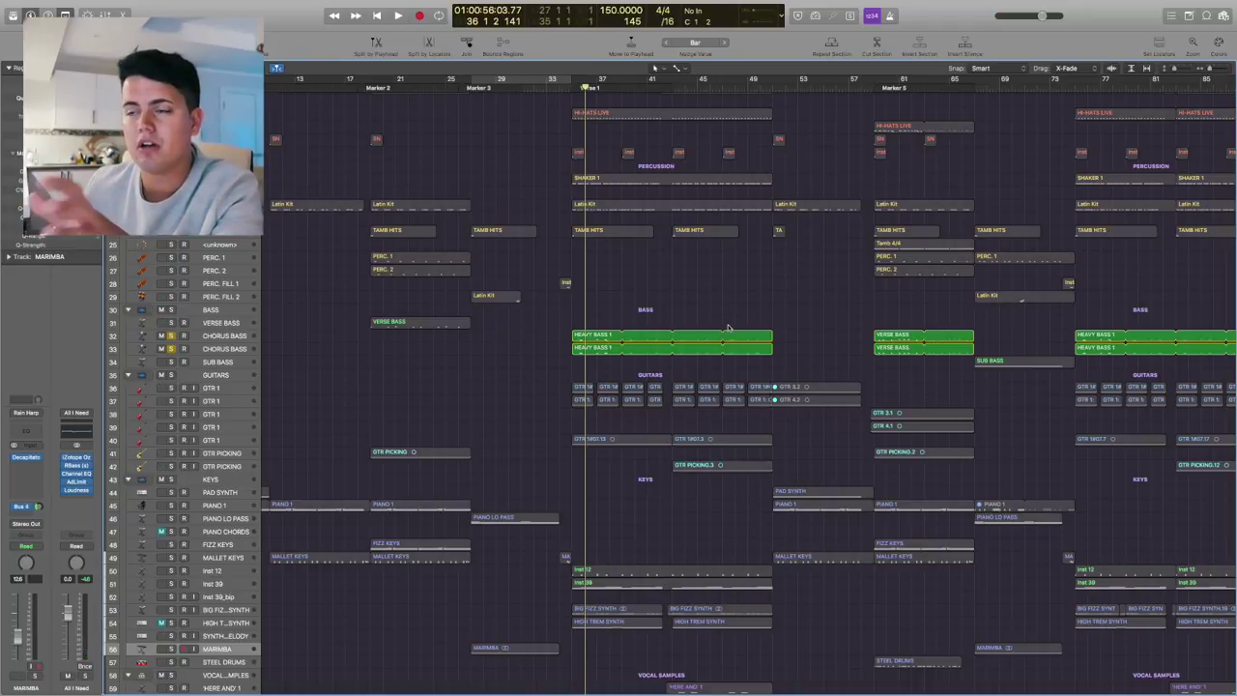
left_click(220, 336)
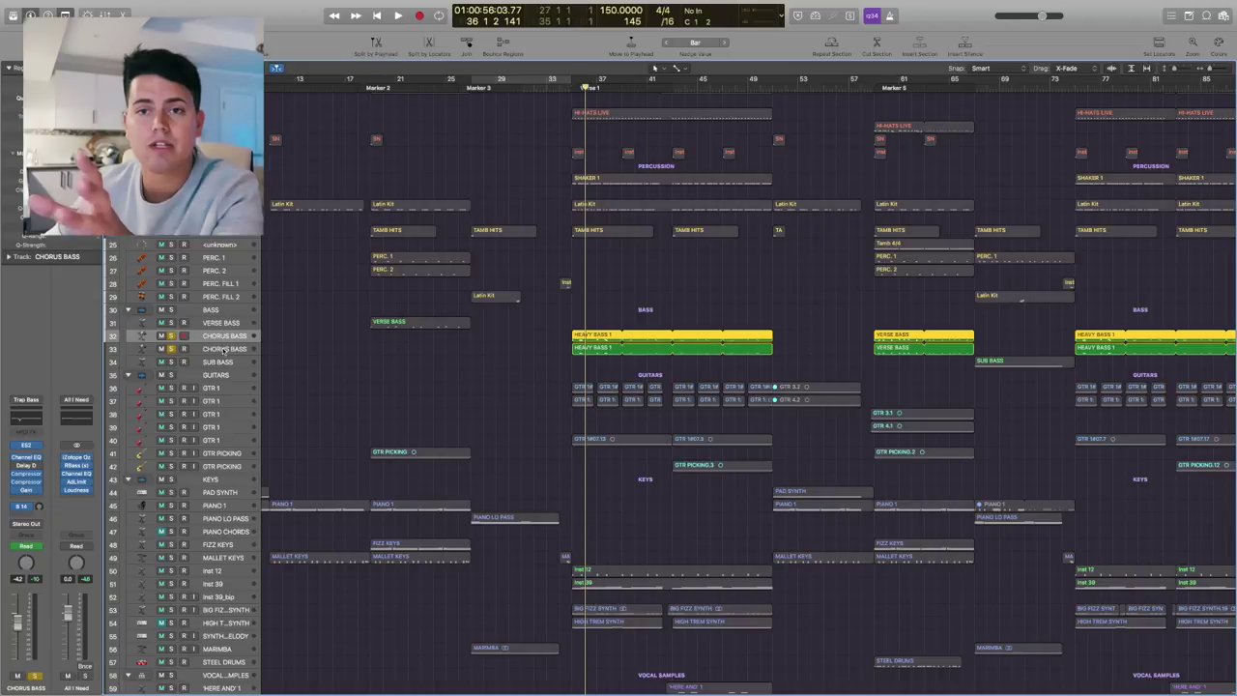
left_click(224, 349)
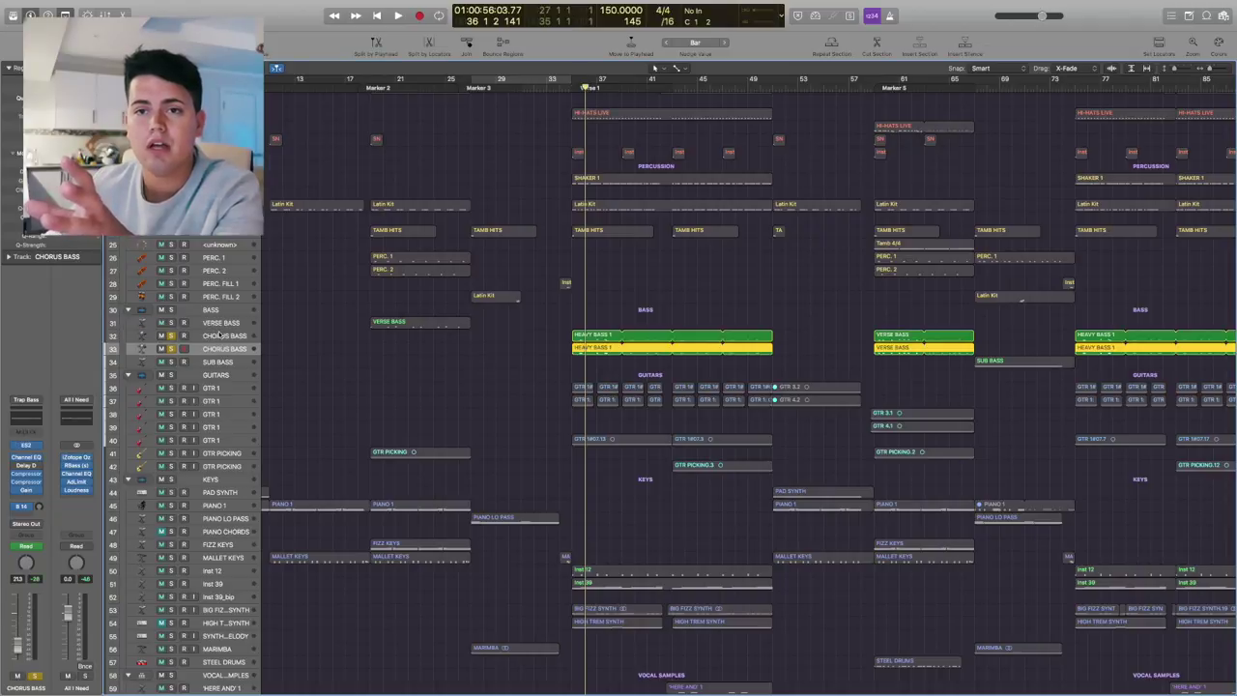
left_click(220, 335)
left_click(220, 350)
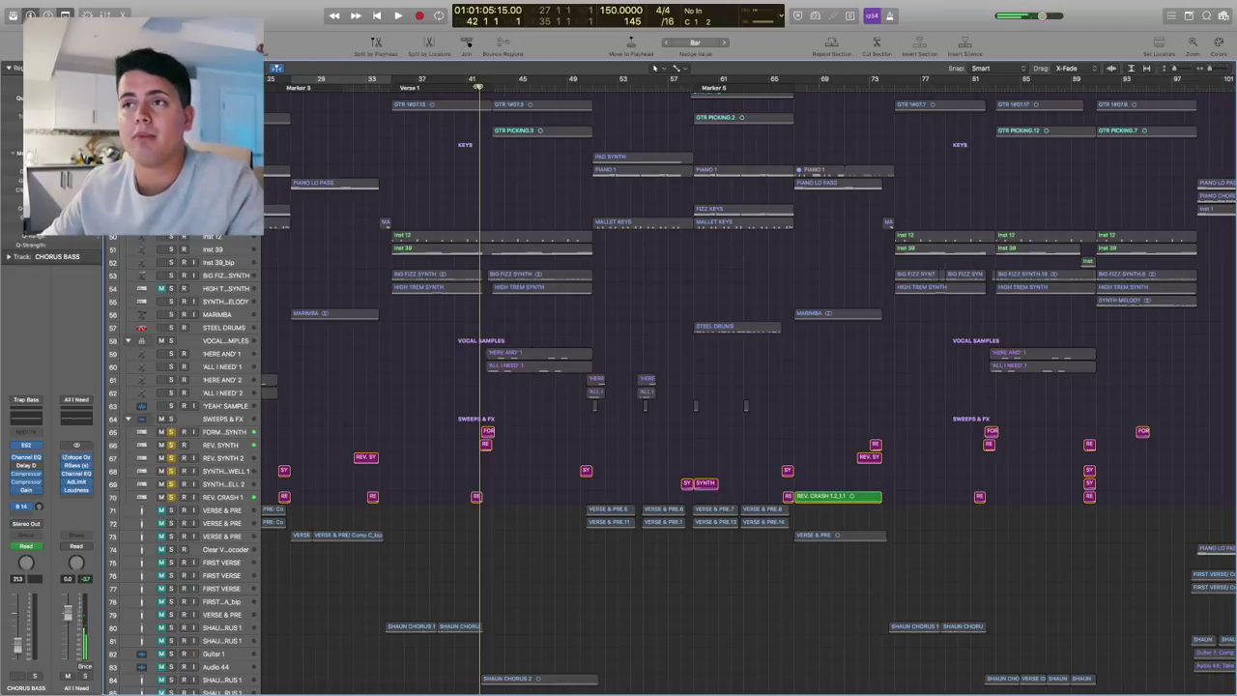
Examine the FORMANT SYNTH region at bar 42 up close and play it within the mix.
key("space")
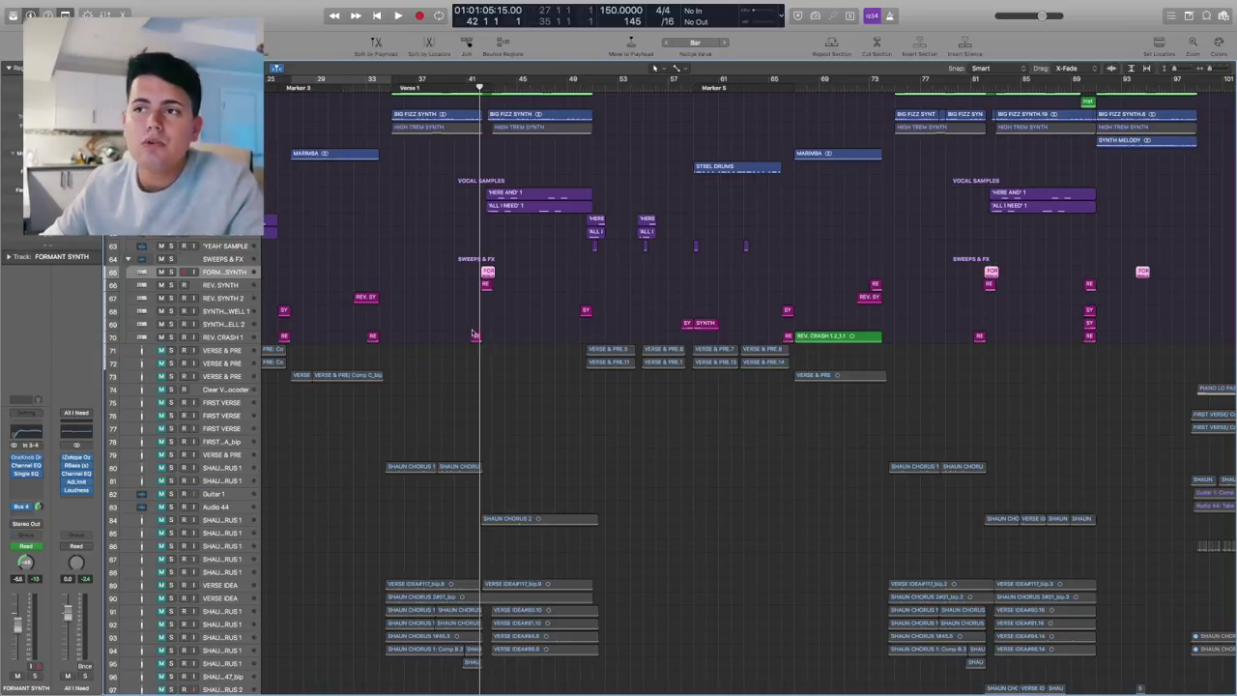
left_click(172, 271)
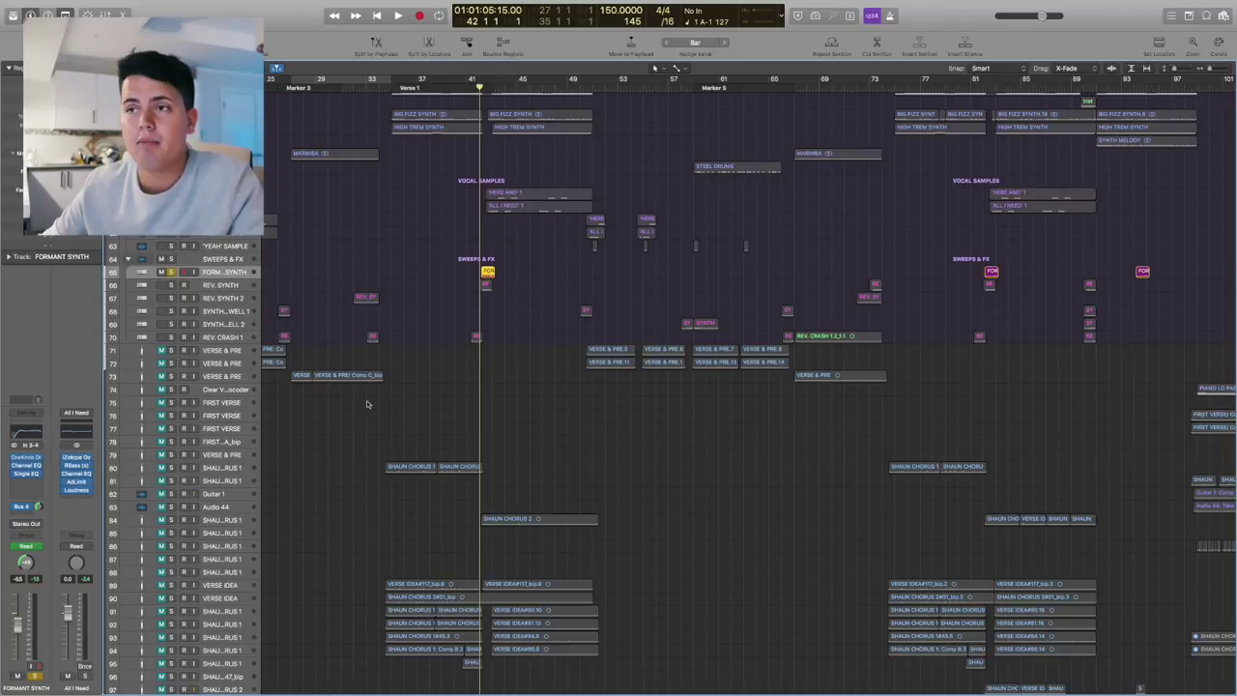
left_click(468, 274)
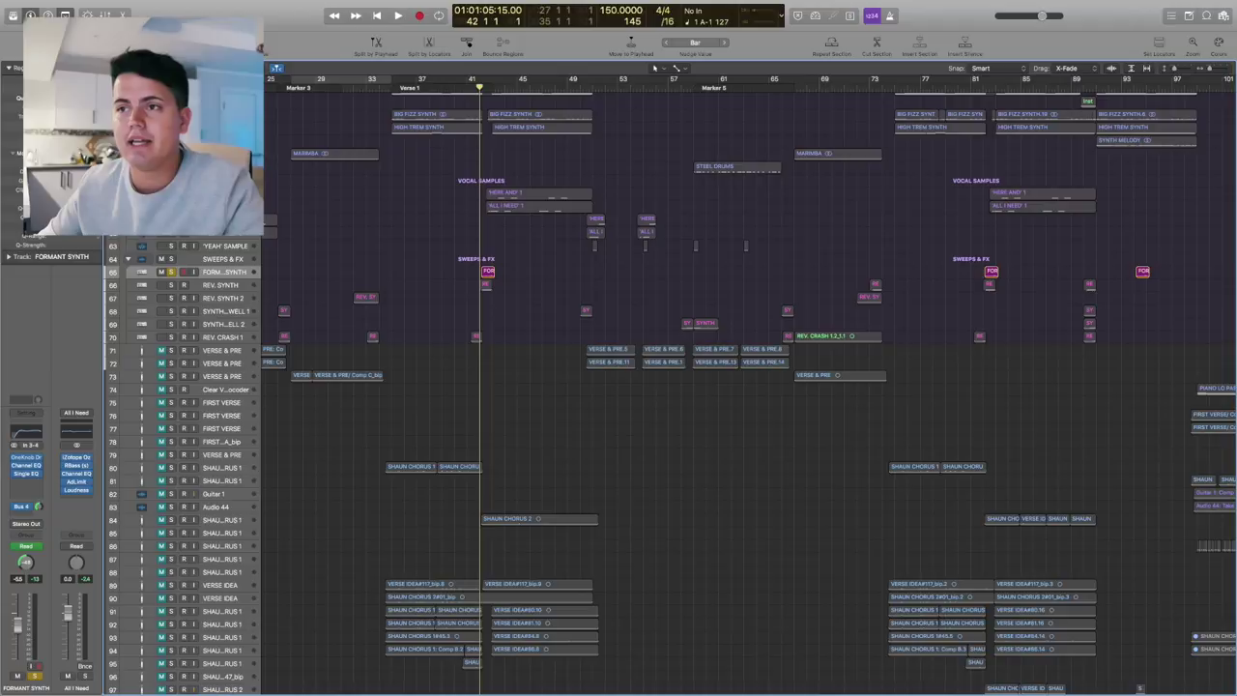
key("z")
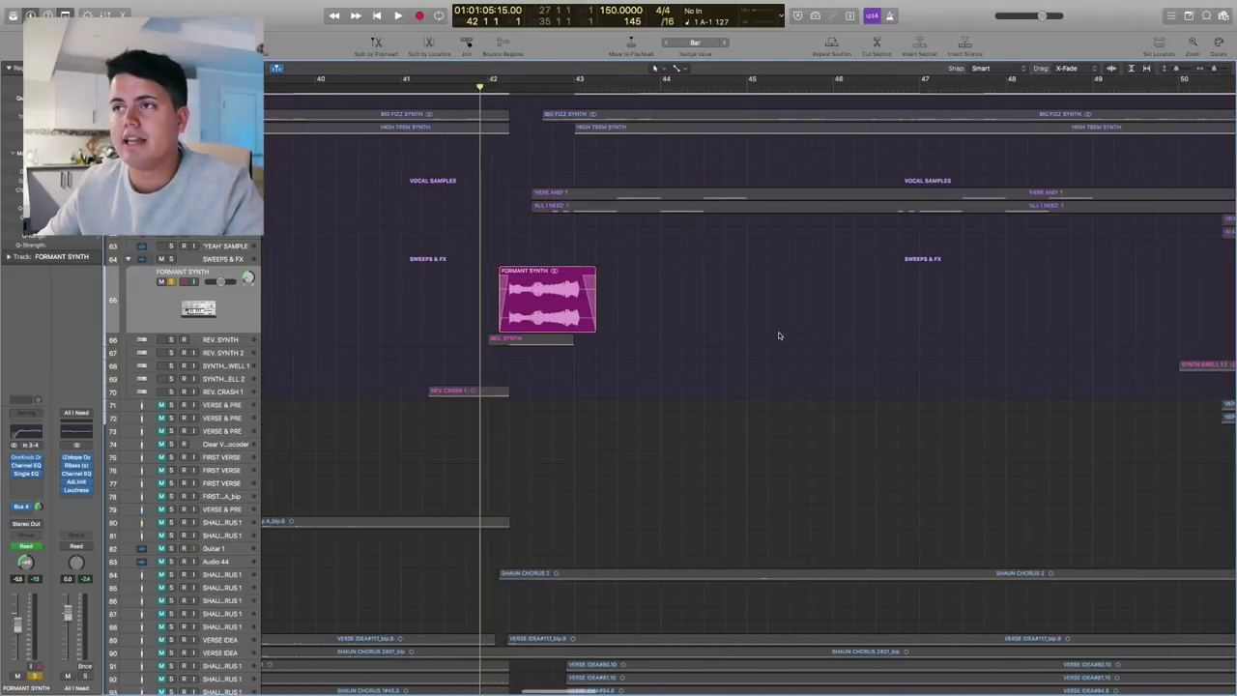
scroll(780, 336, "left", 3)
left_click(503, 90)
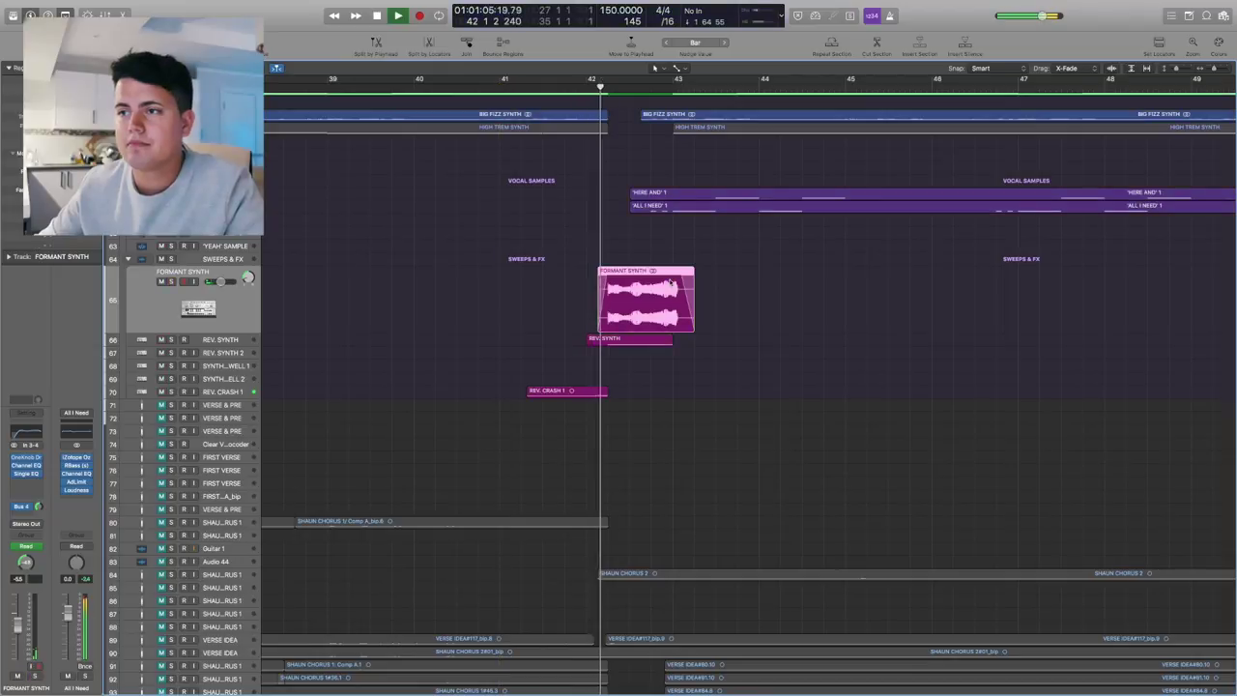
key("space")
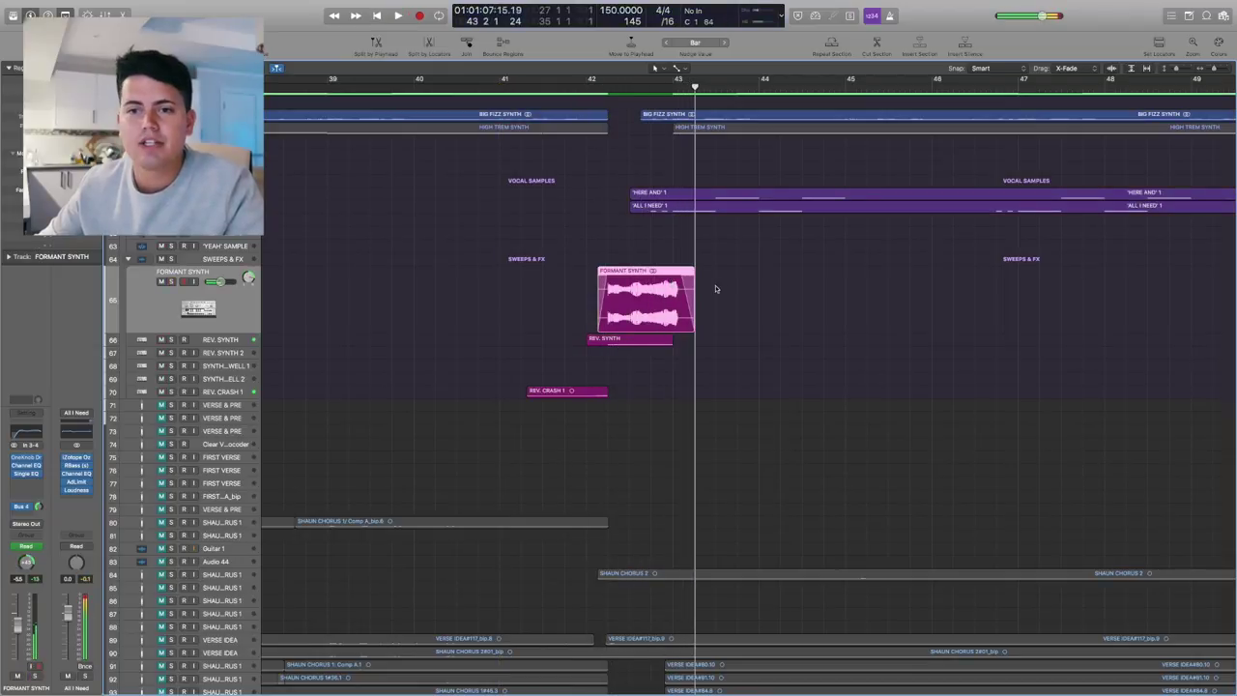
Solo the SYNTH MELODY track and play it from bar 89.
left_click(946, 306)
left_click_drag(1216, 69, 1208, 69)
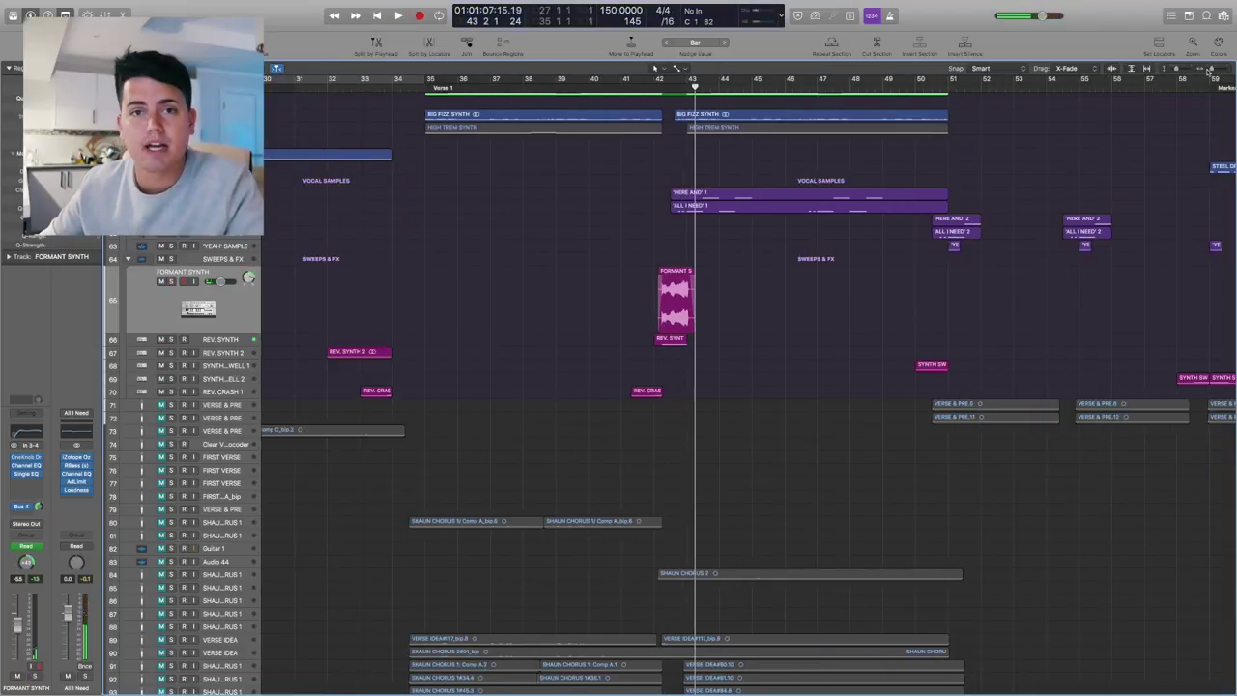
scroll(972, 224, "right", 3)
scroll(662, 393, "left", 2)
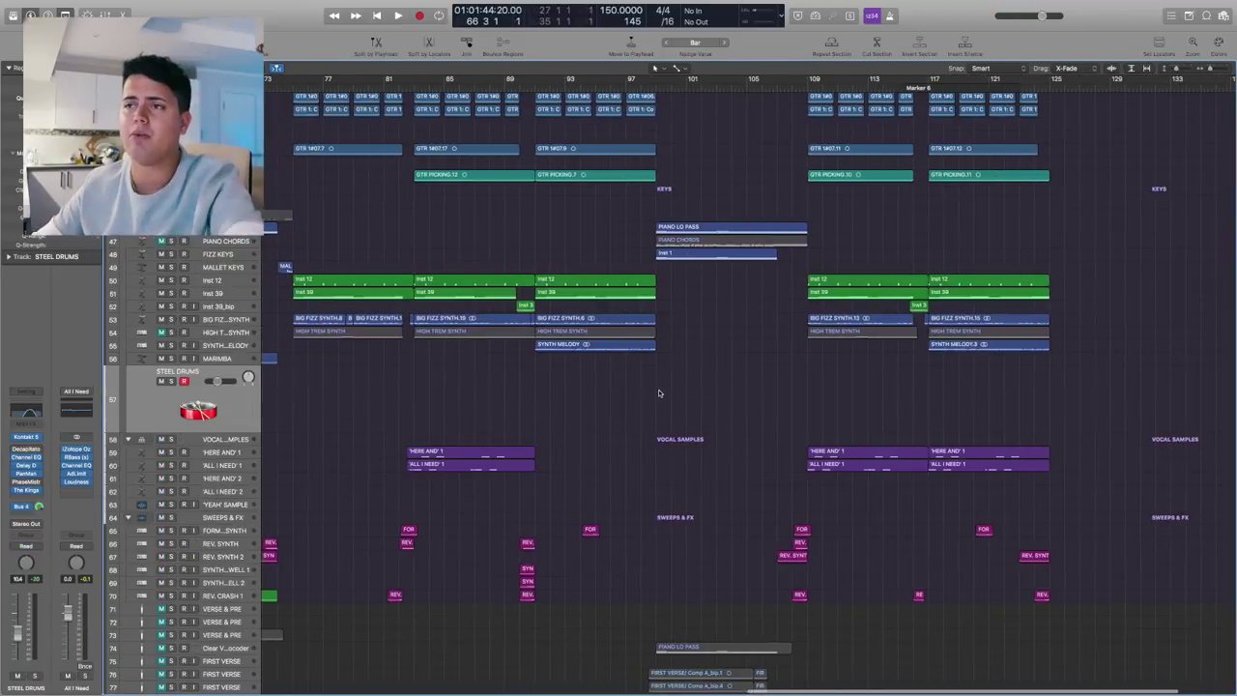
scroll(661, 393, "up", 5)
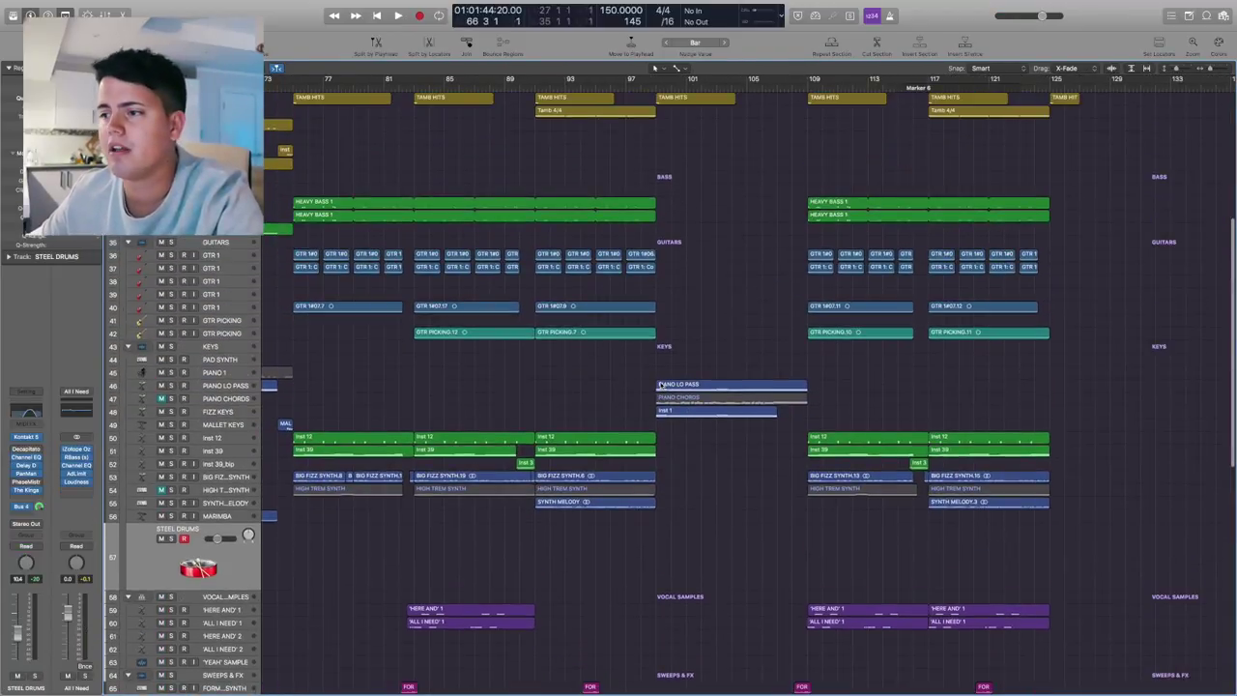
left_click(512, 87)
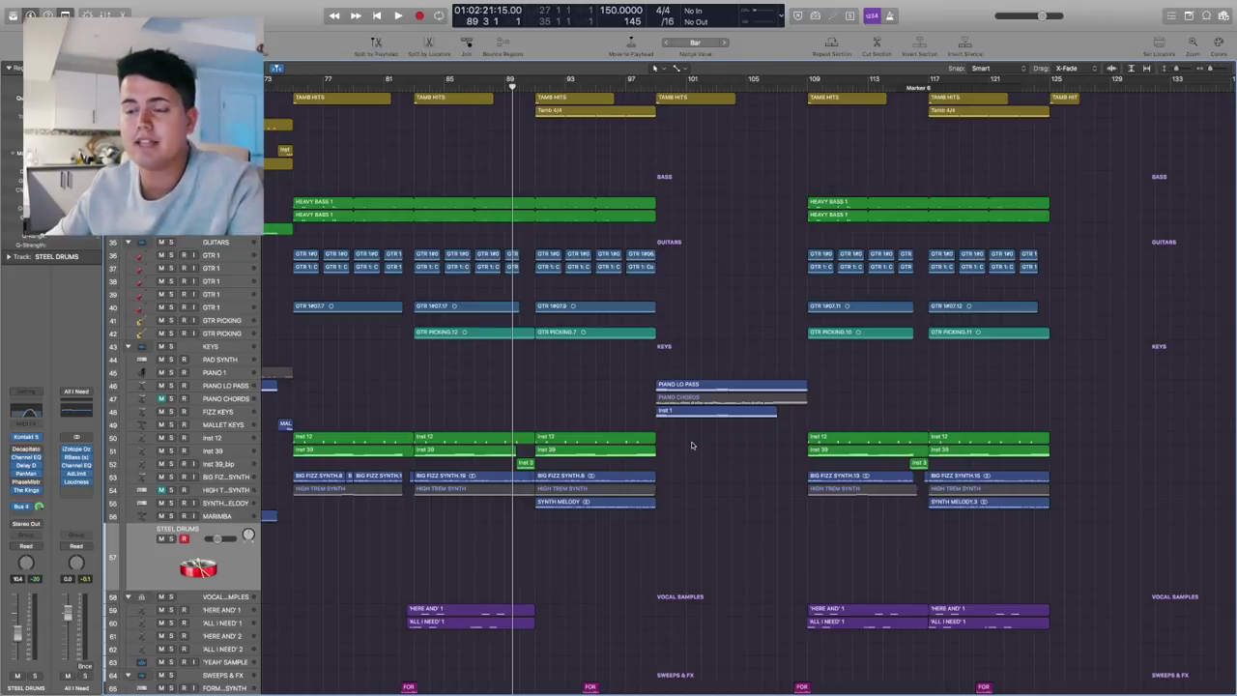
scroll(561, 528, "down", 4)
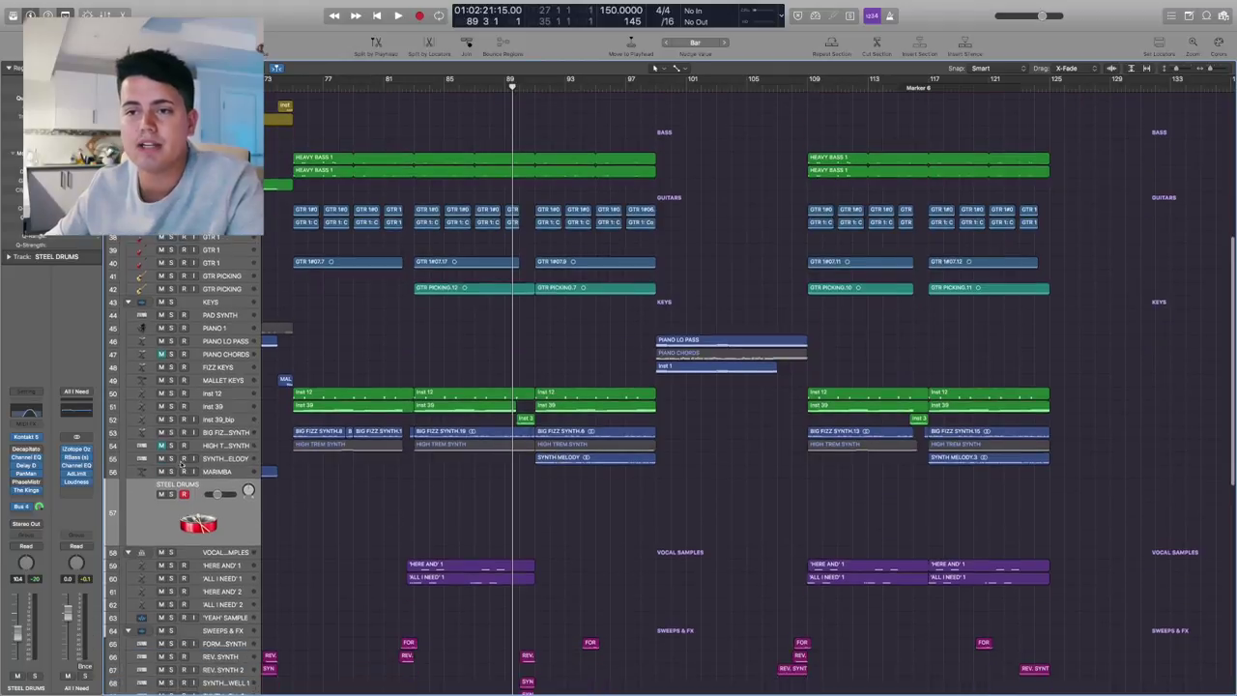
left_click(172, 458)
left_click(246, 462)
key("space")
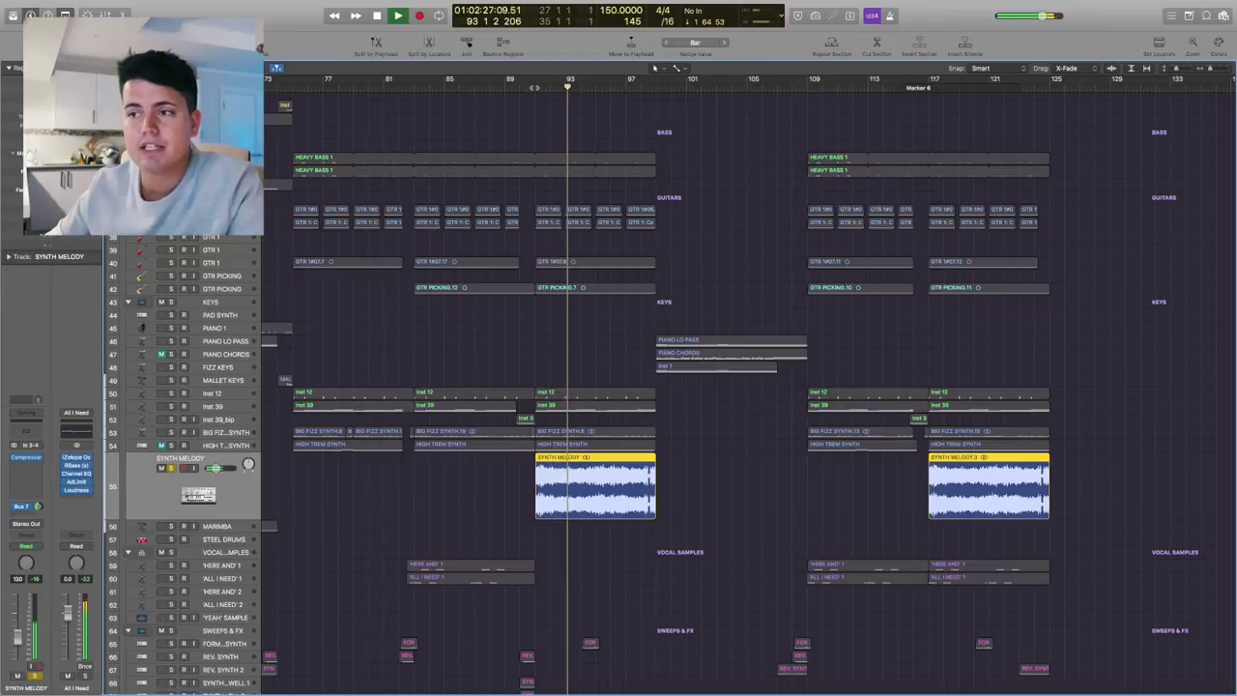
key("space")
key("b")
key("b")
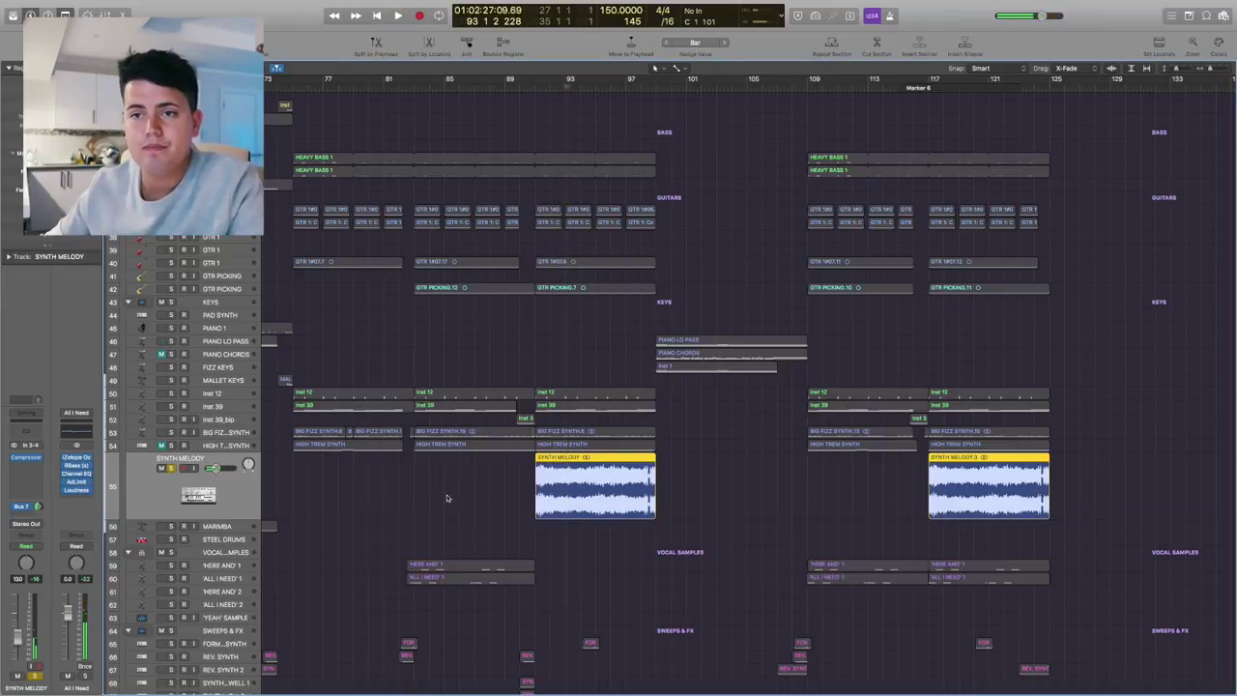
Take SYNTH MELODY out of solo and play the full mix from bar 90.
left_click(448, 497)
left_click(172, 469)
left_click(527, 87)
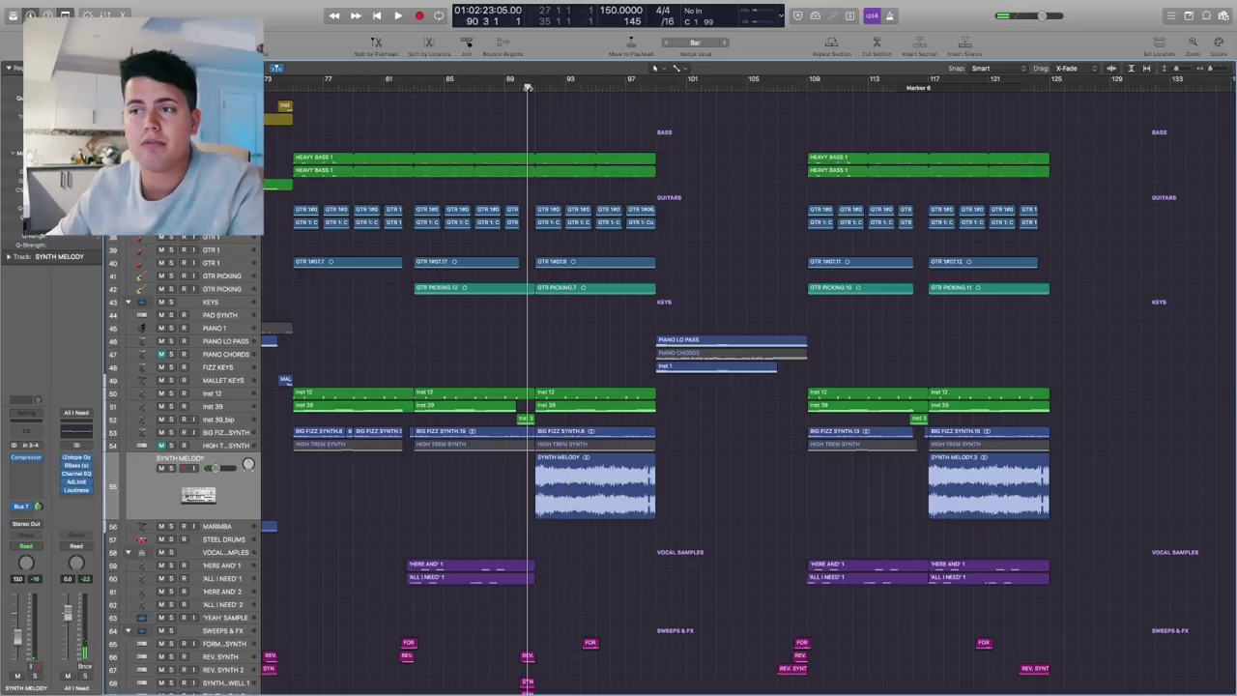
key("space")
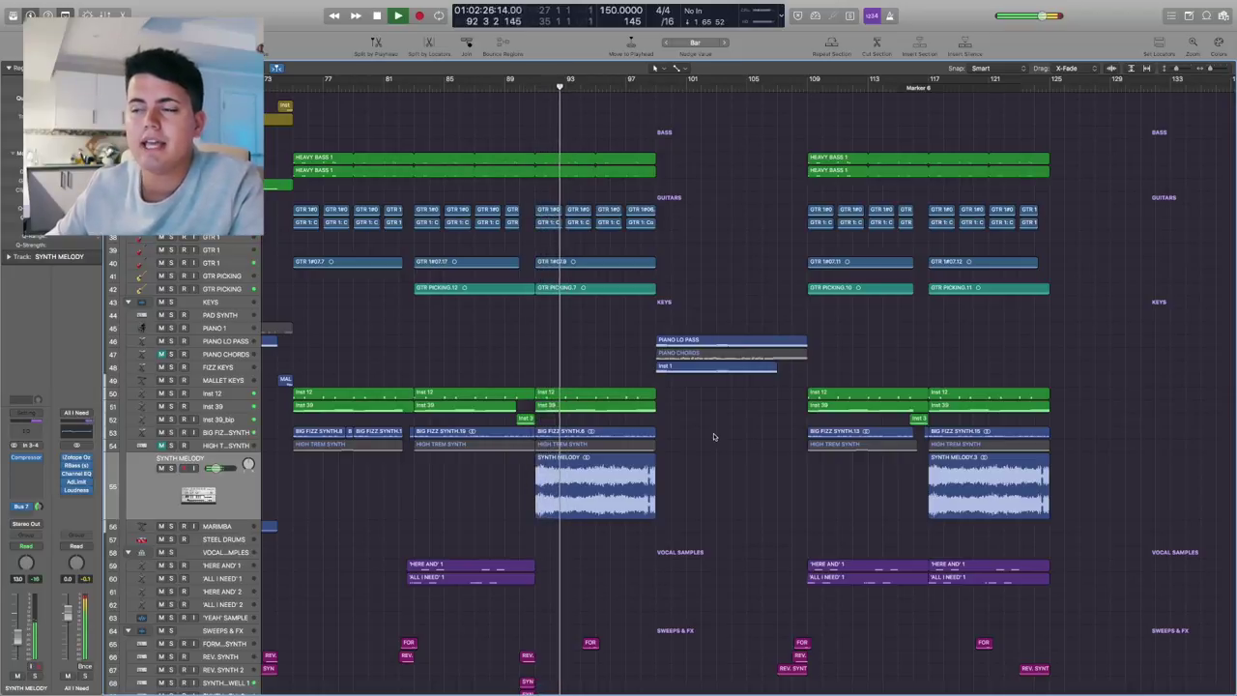
key("space")
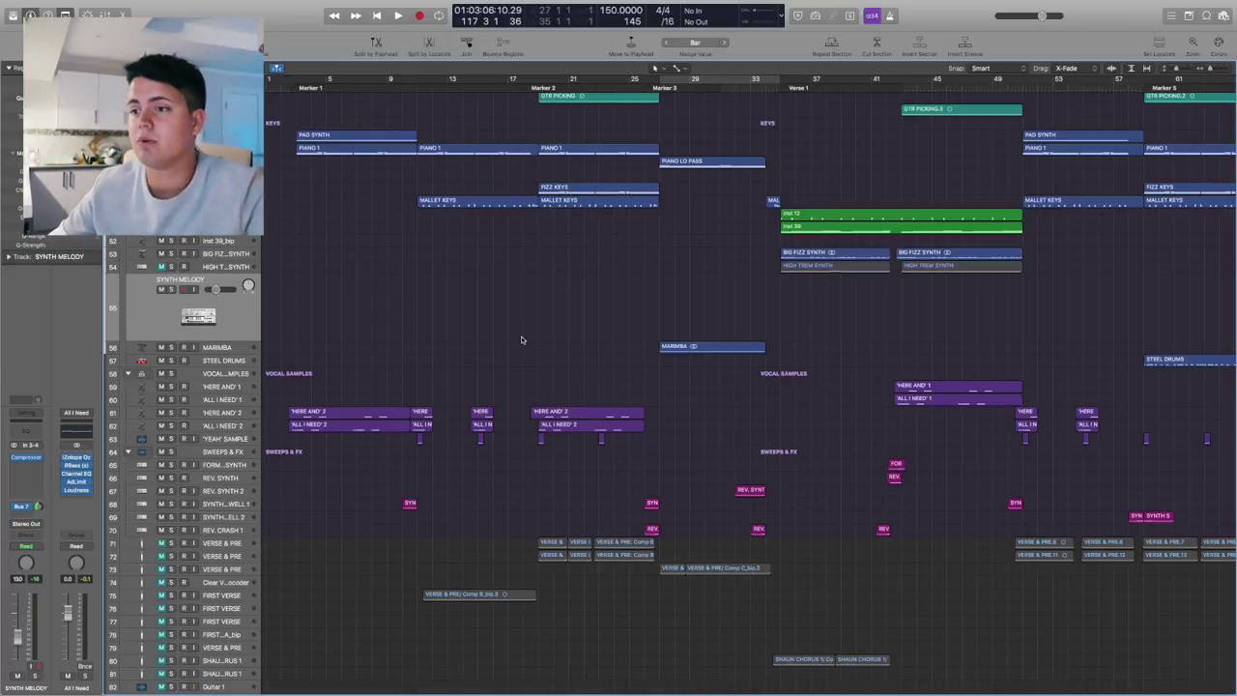
Select the FIRST VERSE vocal track and inspect its Channel EQ and RVox plug-in settings.
scroll(658, 469, "right", 5)
scroll(658, 469, "left", 5)
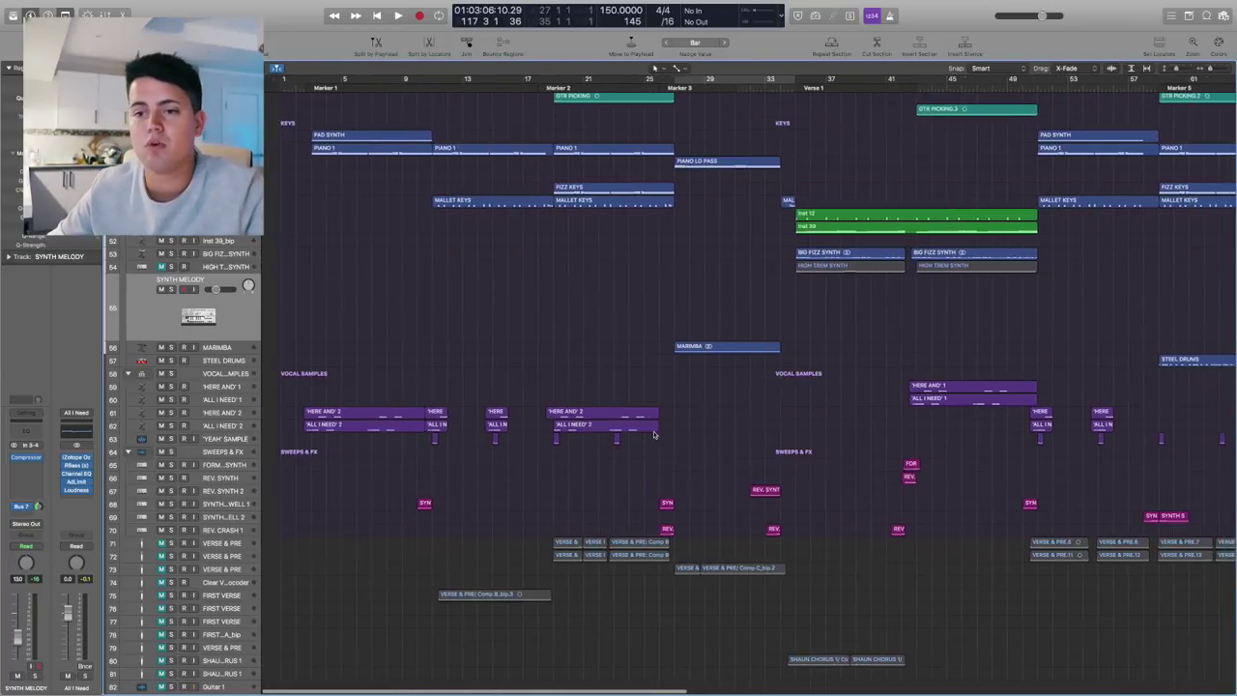
left_click(339, 596)
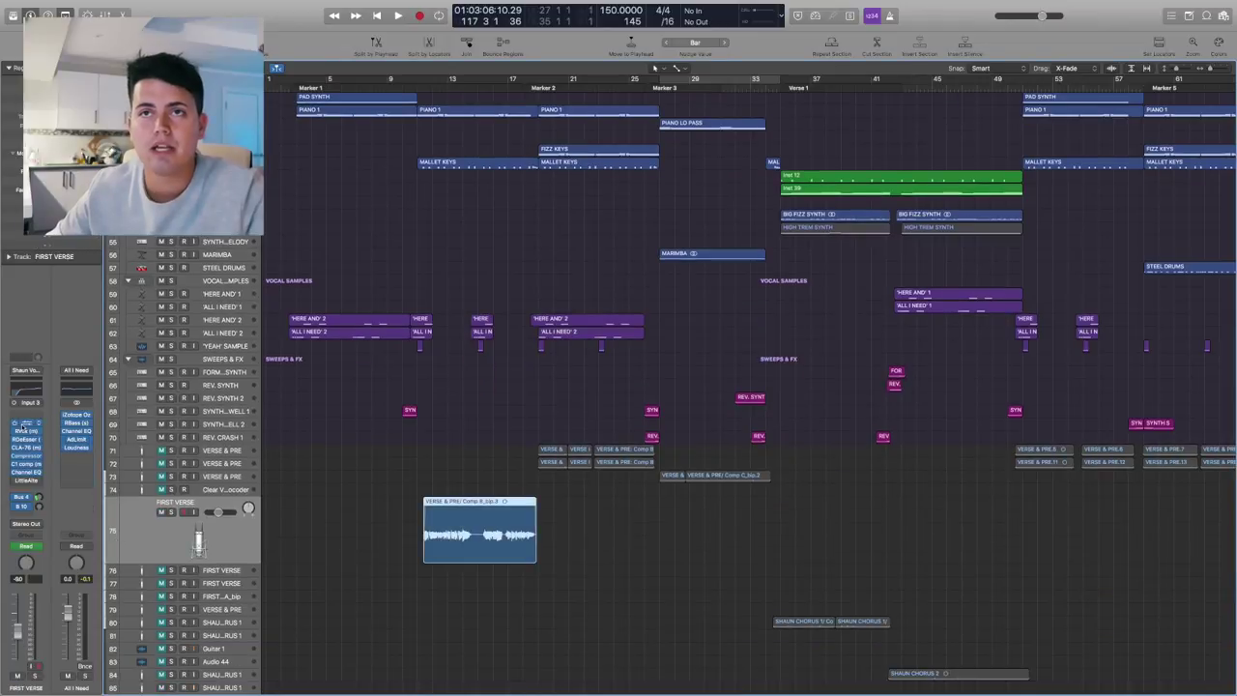
left_click(26, 424)
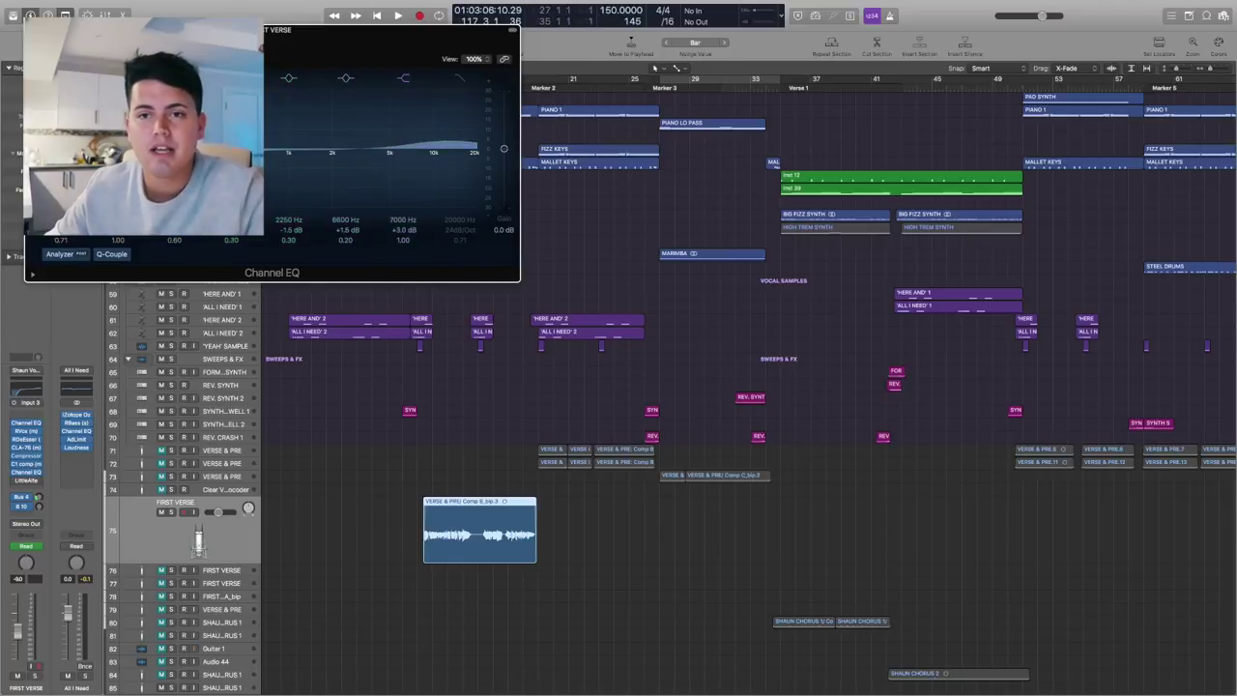
left_click(33, 30)
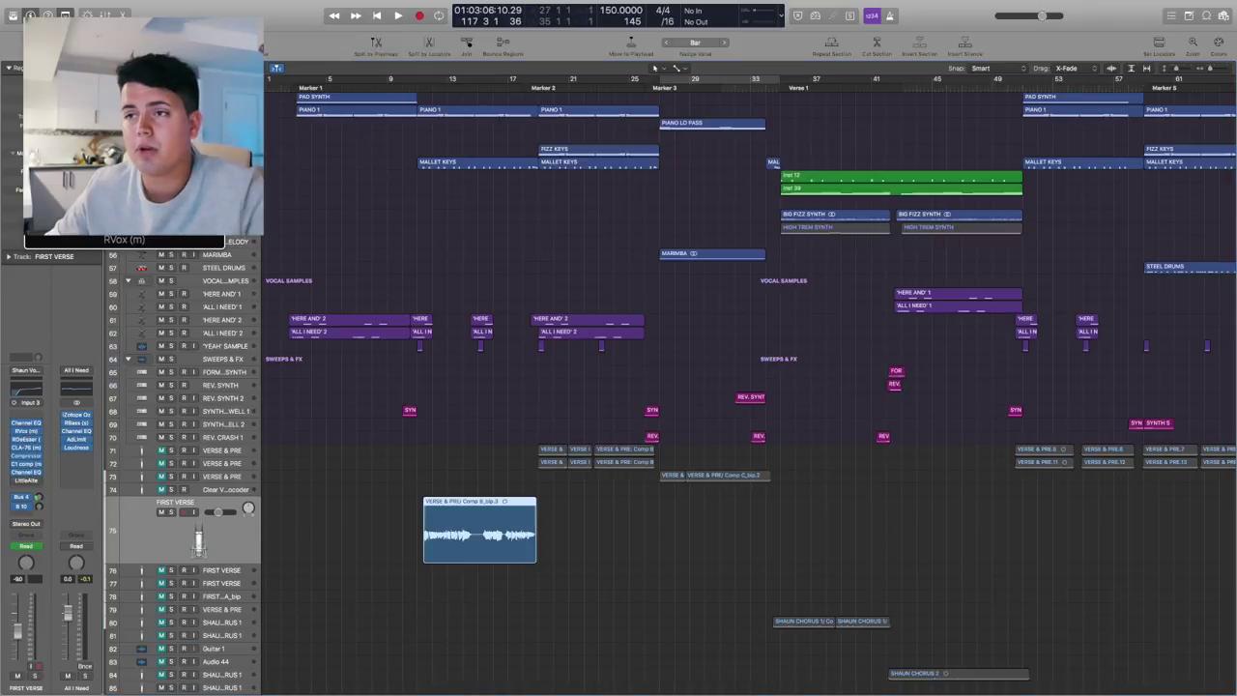
left_click_drag(132, 32, 503, 224)
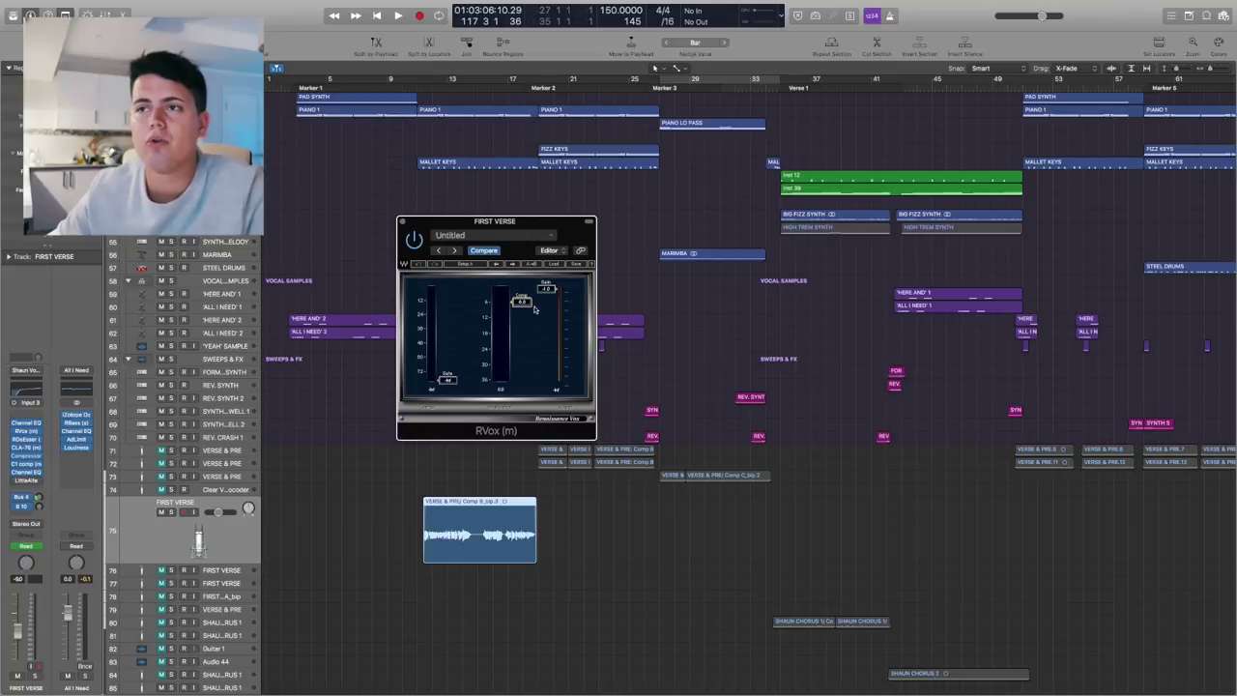
left_click(403, 223)
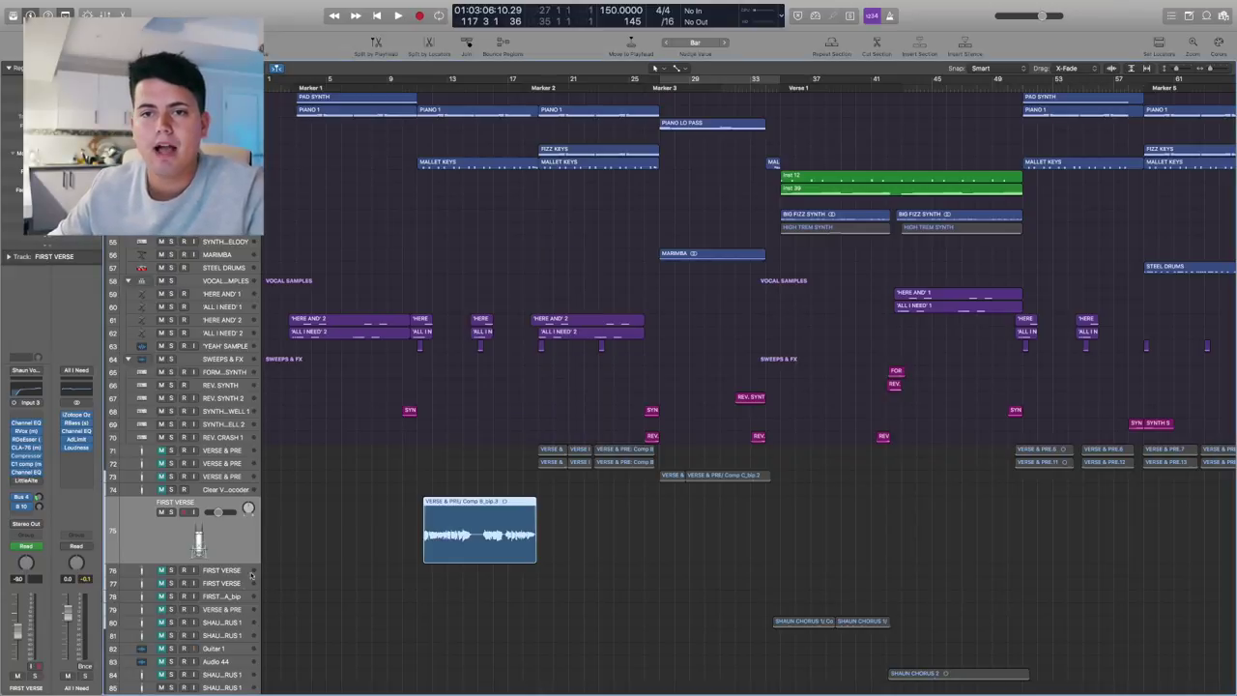
Inspect the RDeEsser and CLA-76 plug-in settings on the FIRST VERSE vocal, closing each window after viewing.
left_click(26, 439)
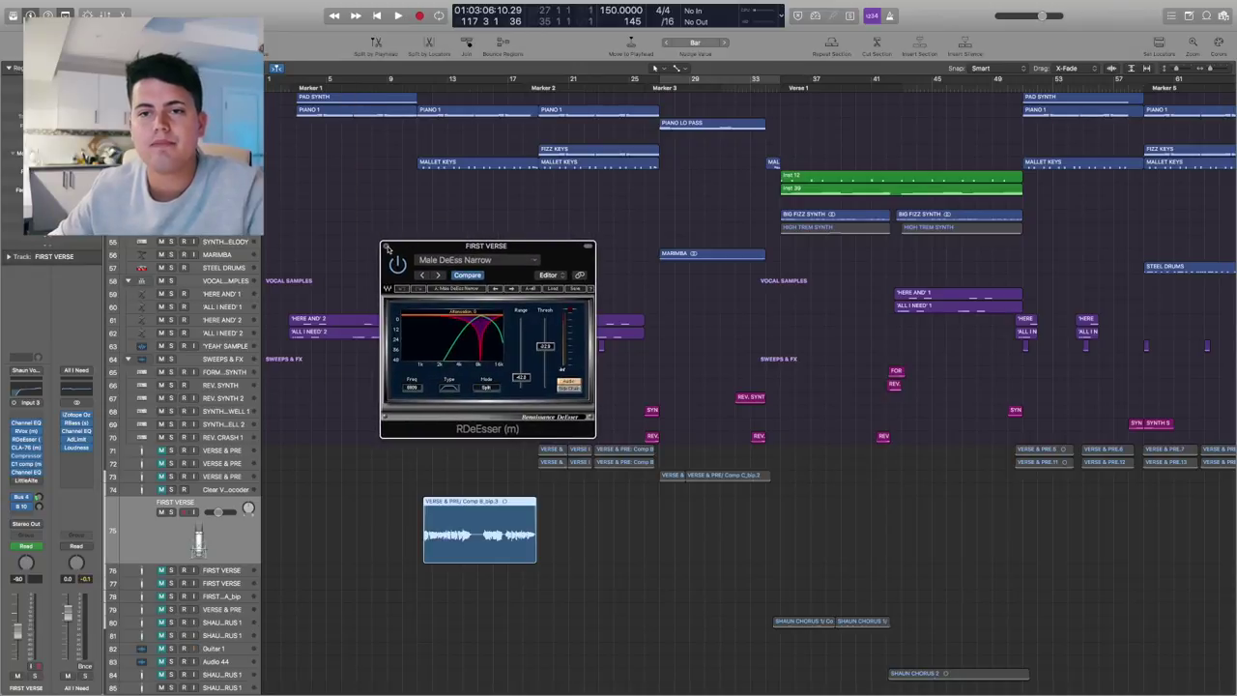
left_click(387, 248)
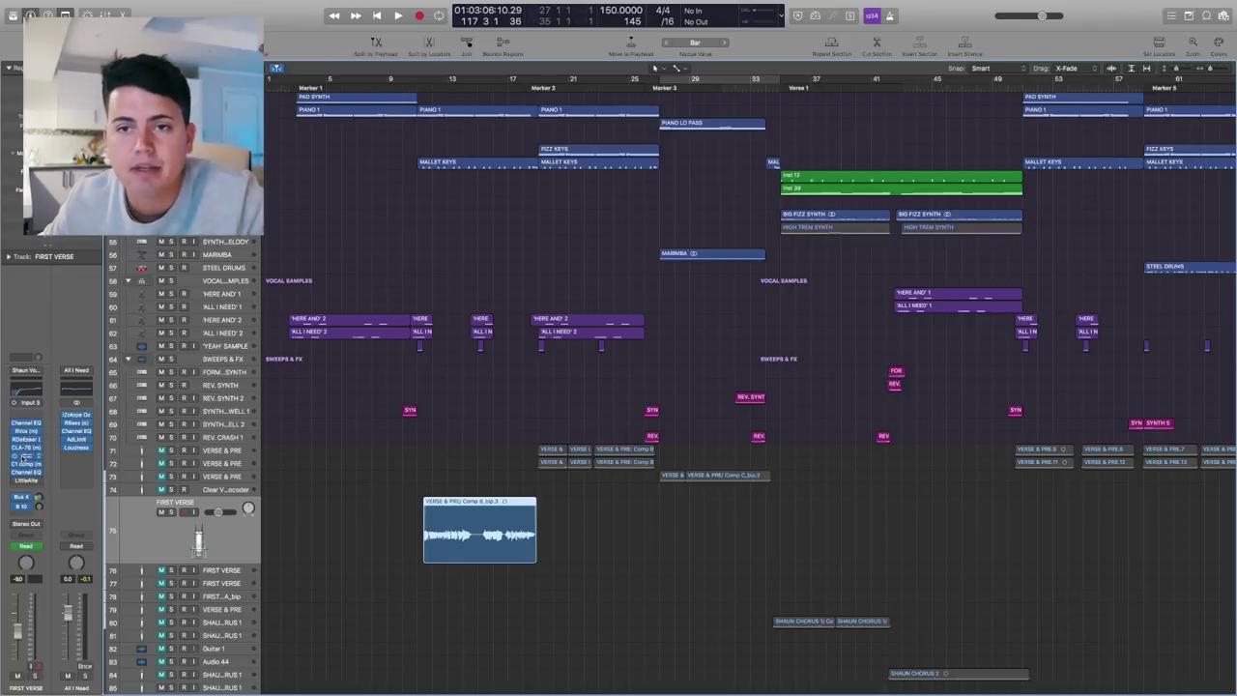
left_click(27, 448)
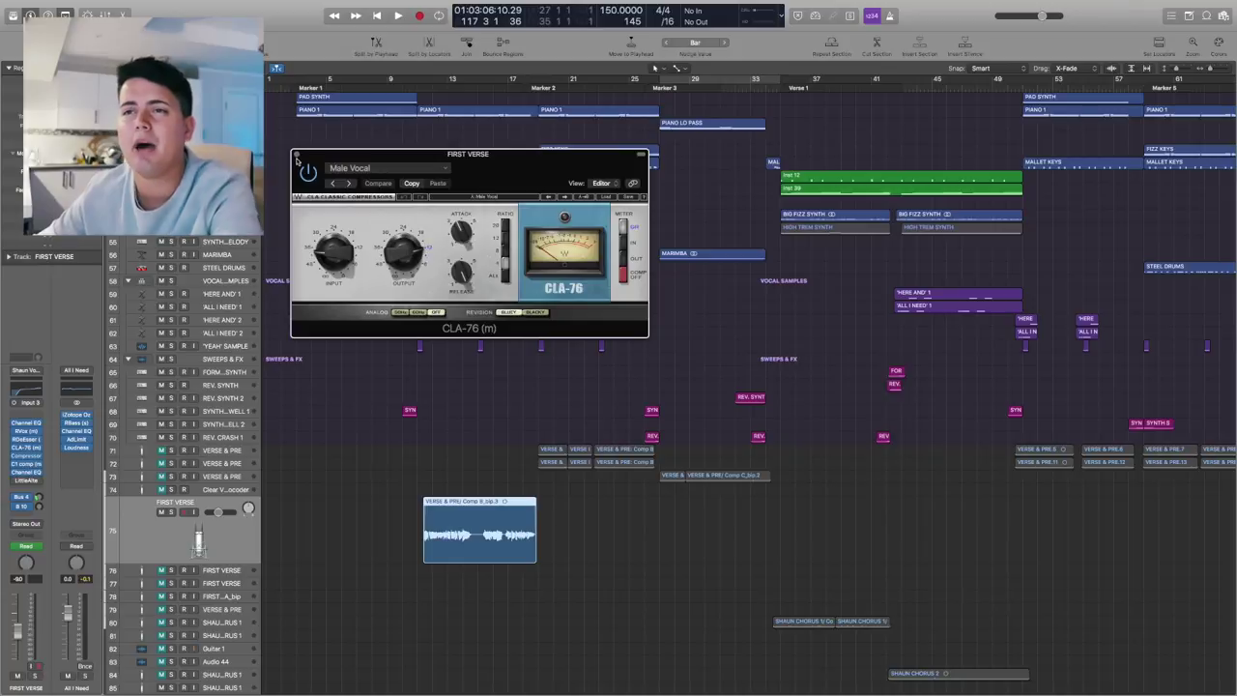
left_click(297, 156)
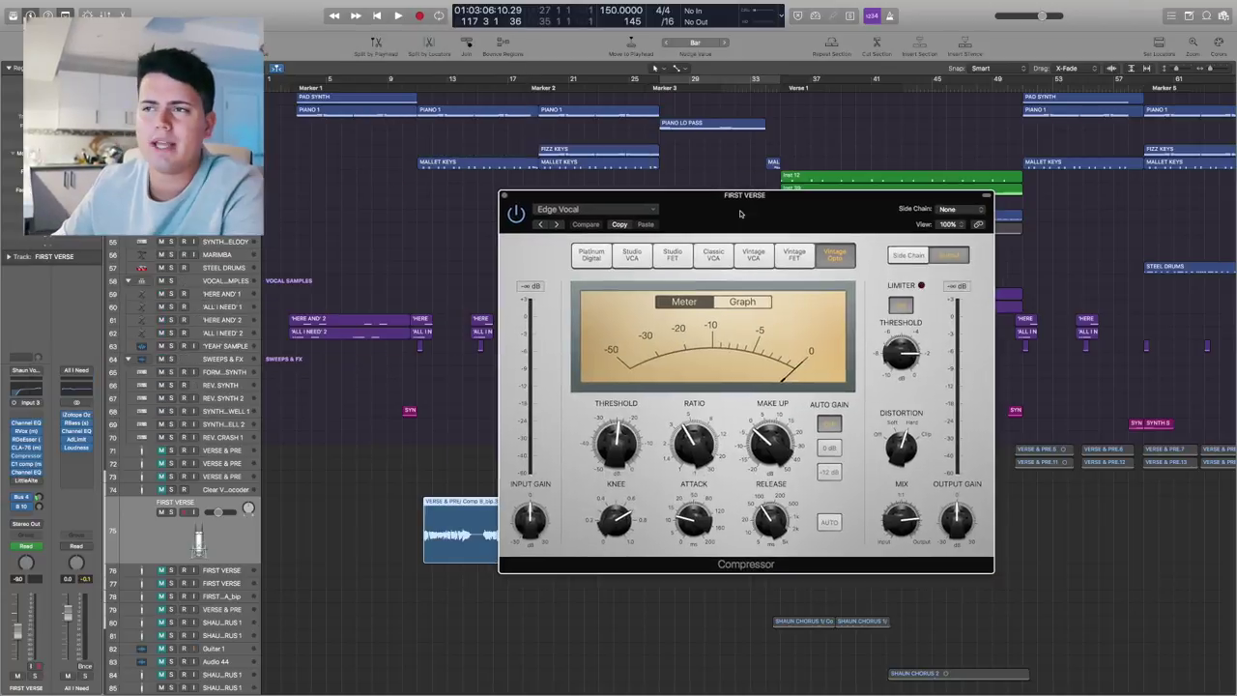
Close the Compressor, inspect the C1 comp settings on the FIRST VERSE vocal, and deselect the region.
left_click(505, 197)
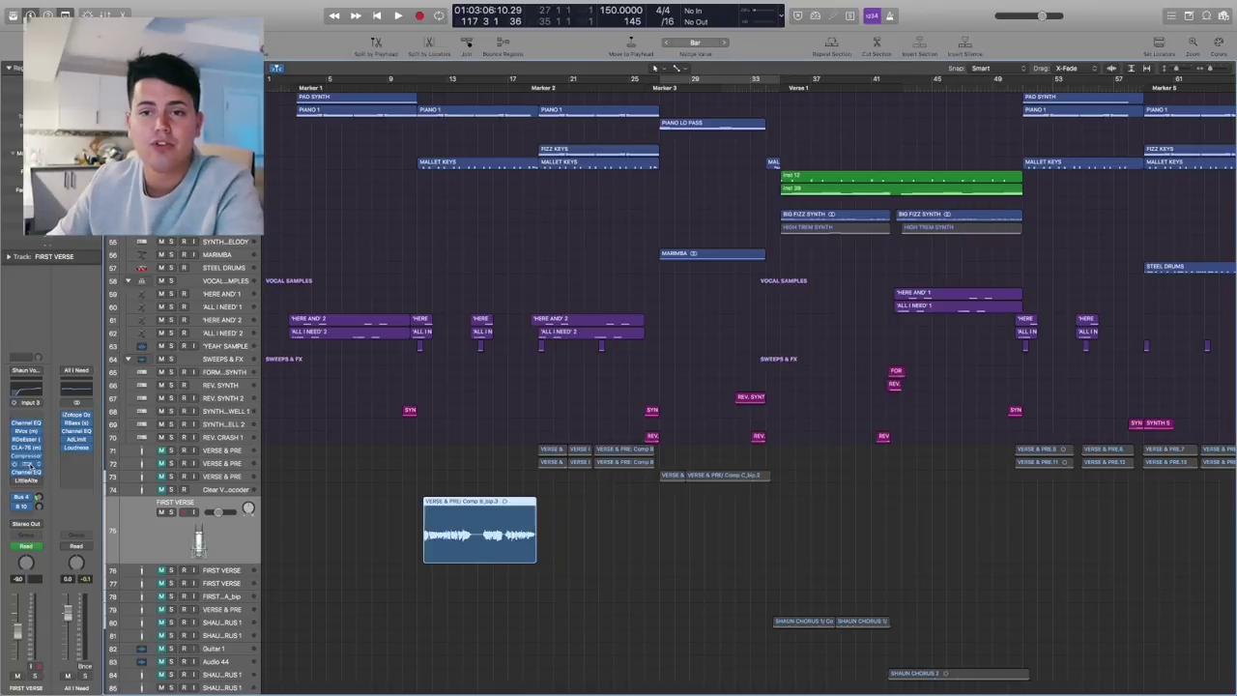
left_click(27, 465)
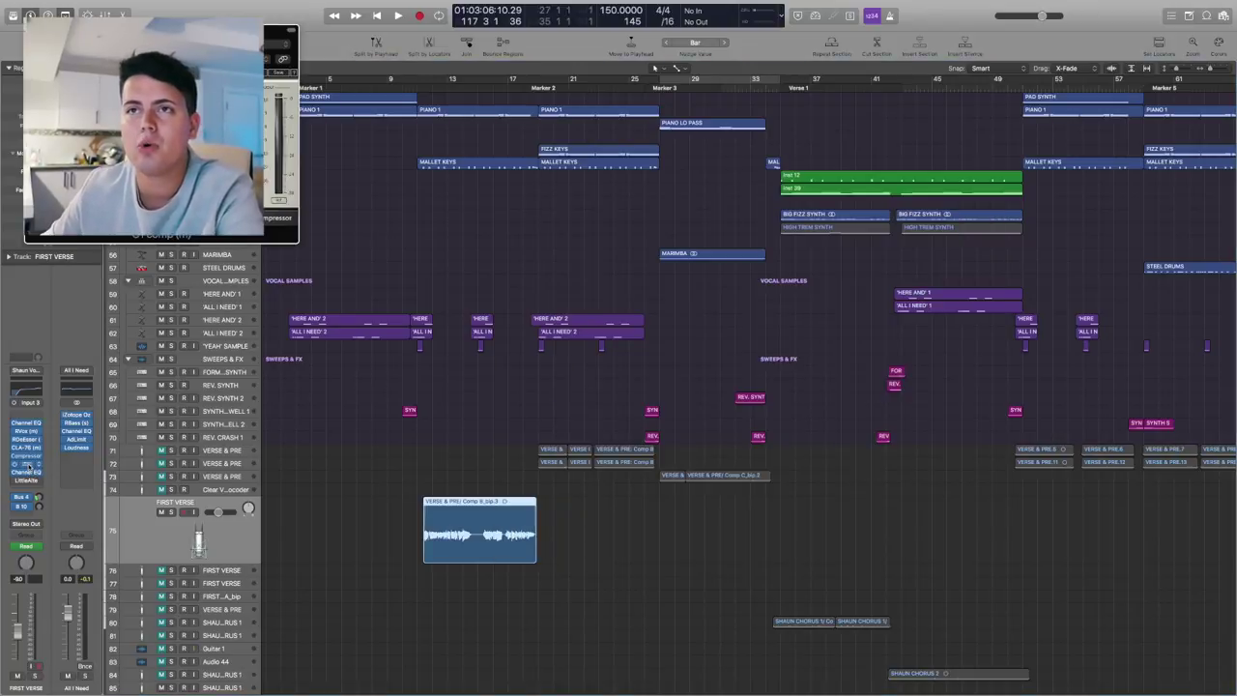
left_click_drag(196, 38, 725, 246)
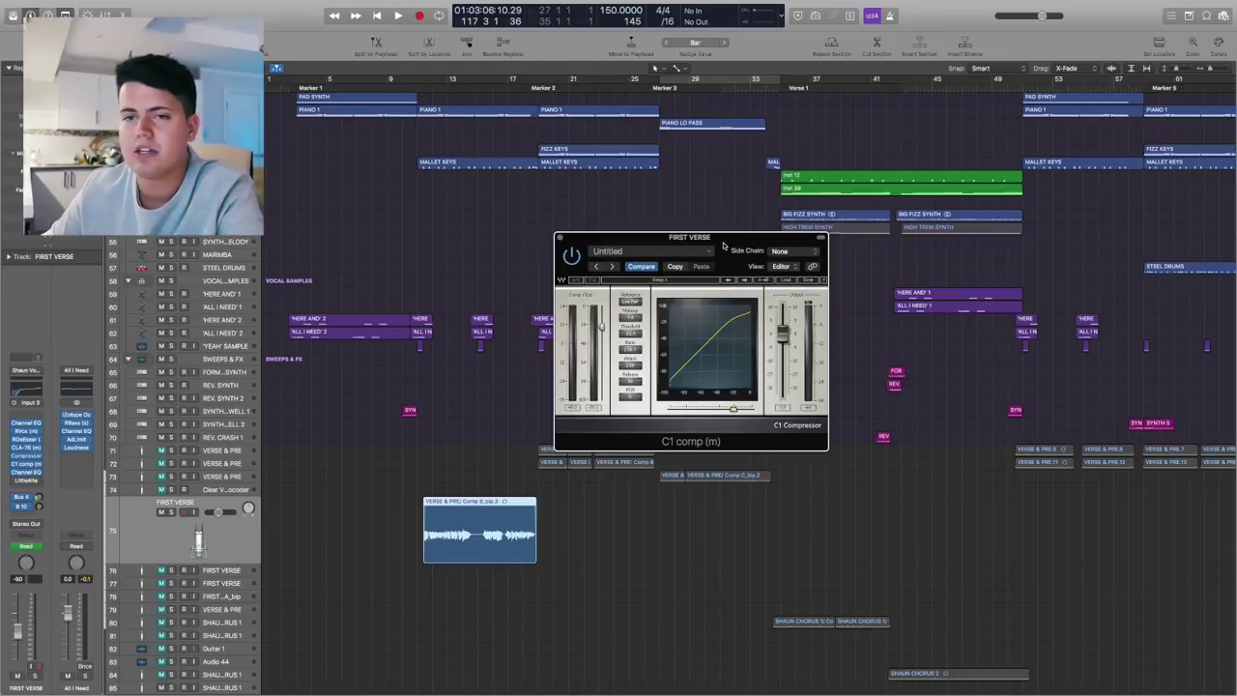
left_click(561, 238)
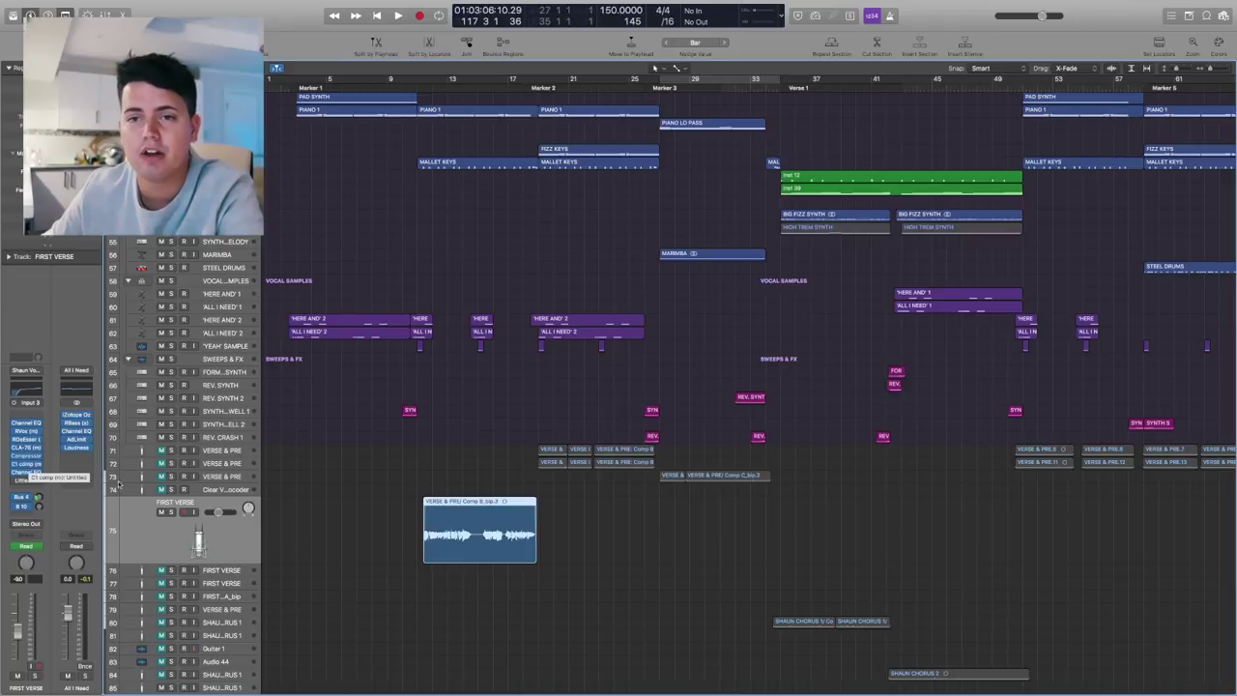
left_click(326, 530)
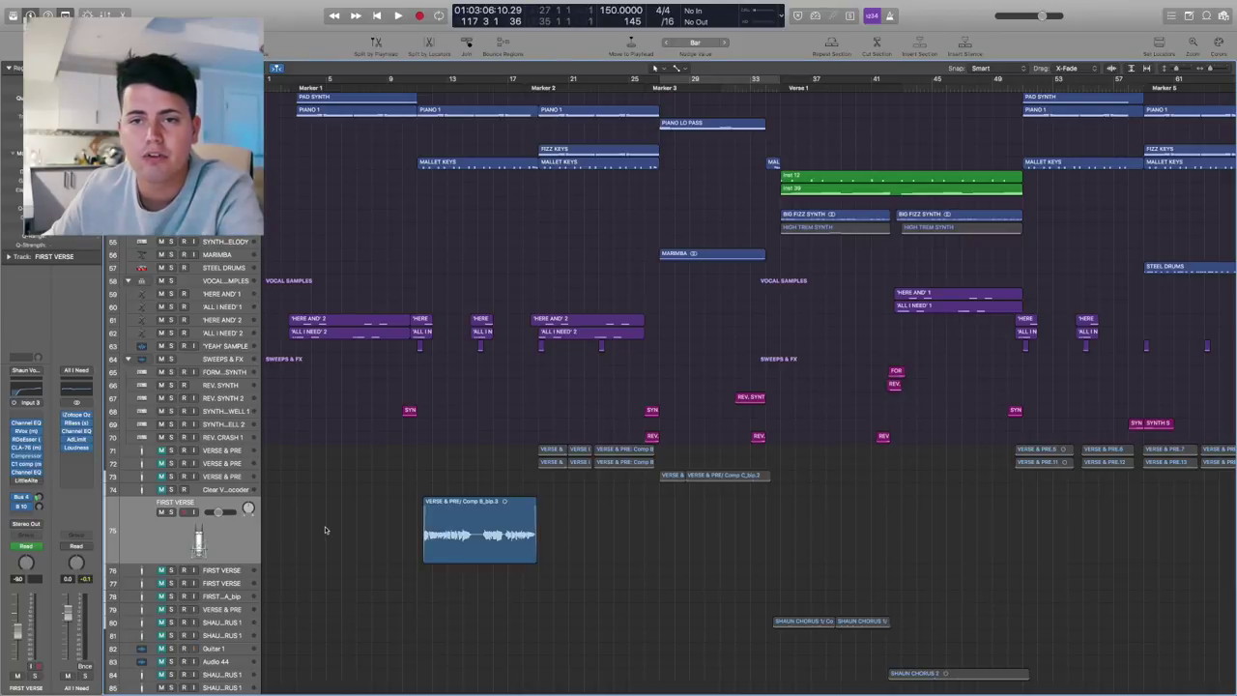
Select the FIRST VERSE vocal track and inspect the settings of the second Channel EQ in its plug-in chain.
left_click(246, 541)
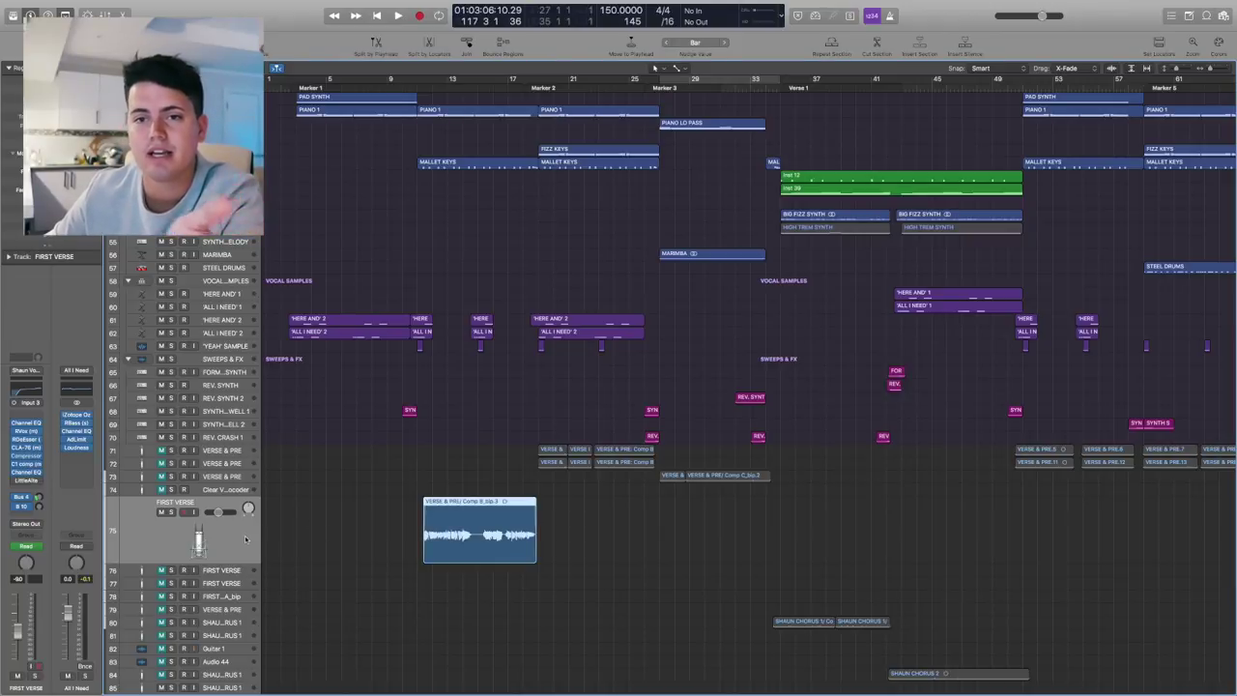
left_click(26, 472)
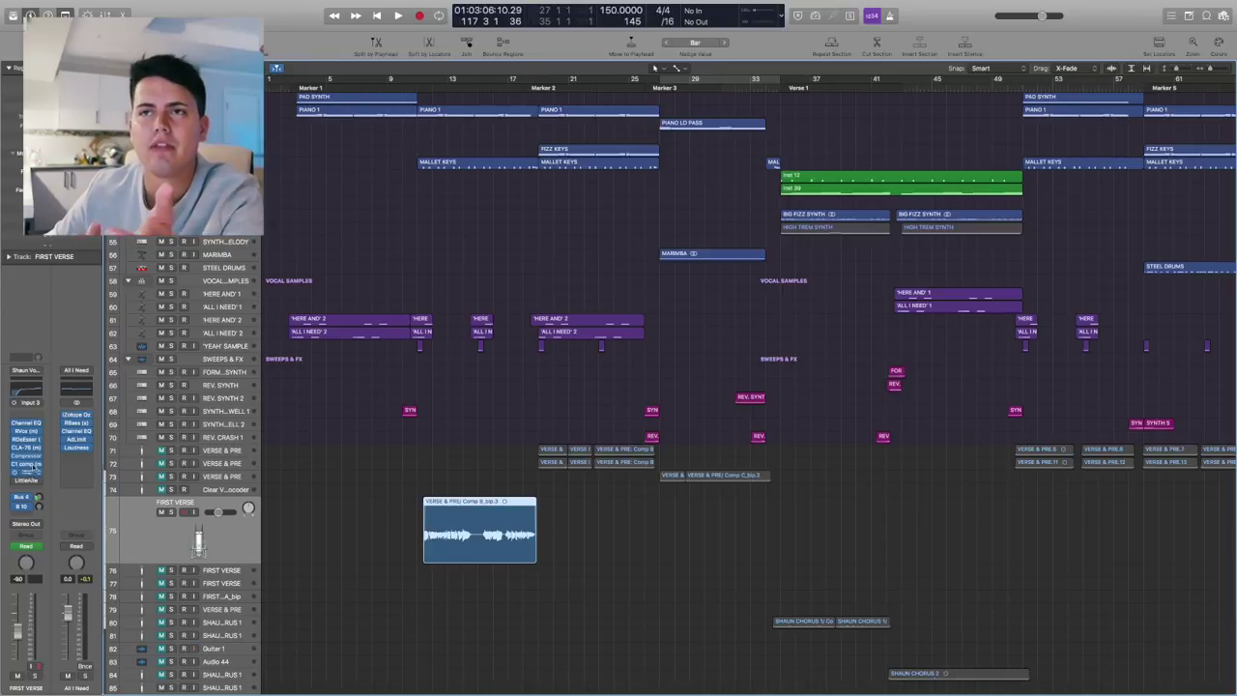
left_click_drag(220, 55, 837, 310)
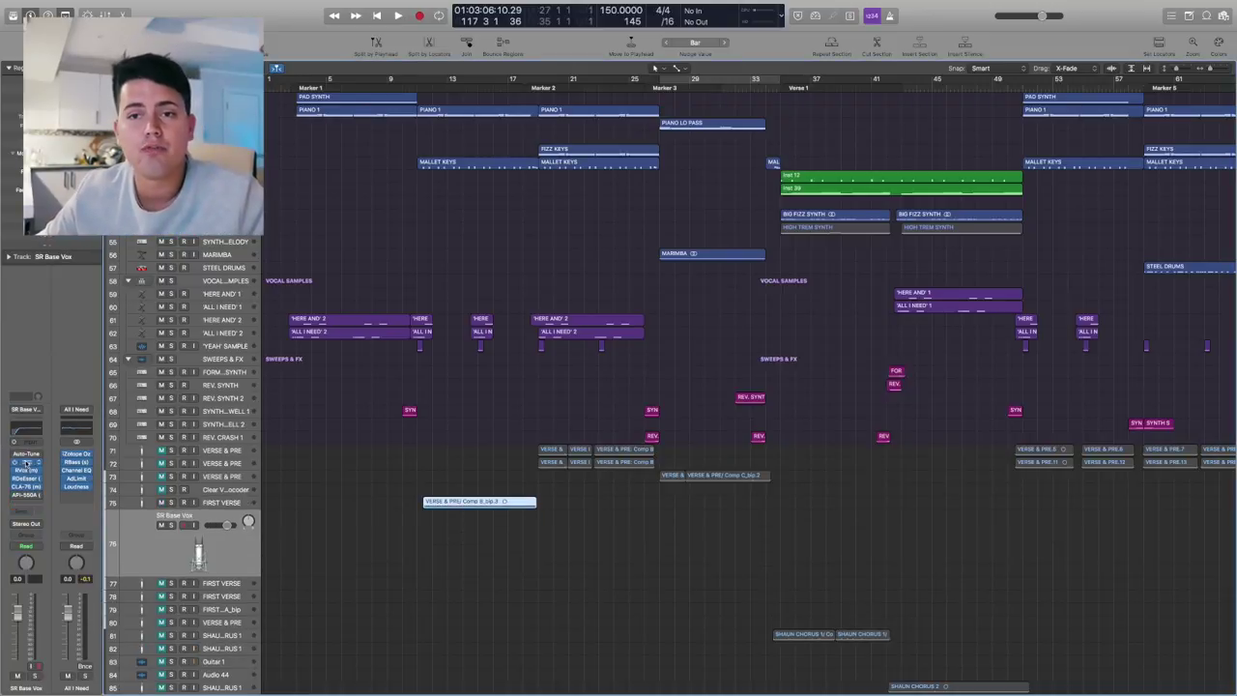
Select the SR Base Vox track and enable the Channel EQ in its plug-in chain.
left_click(145, 570)
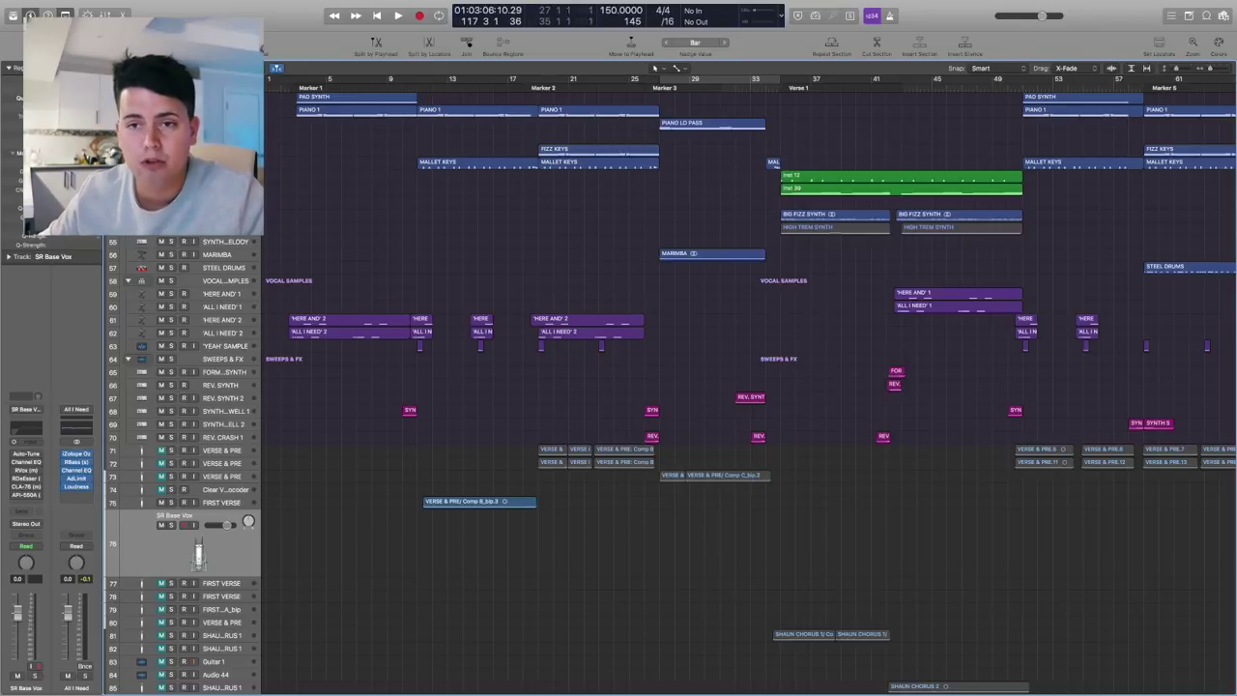
left_click(16, 463)
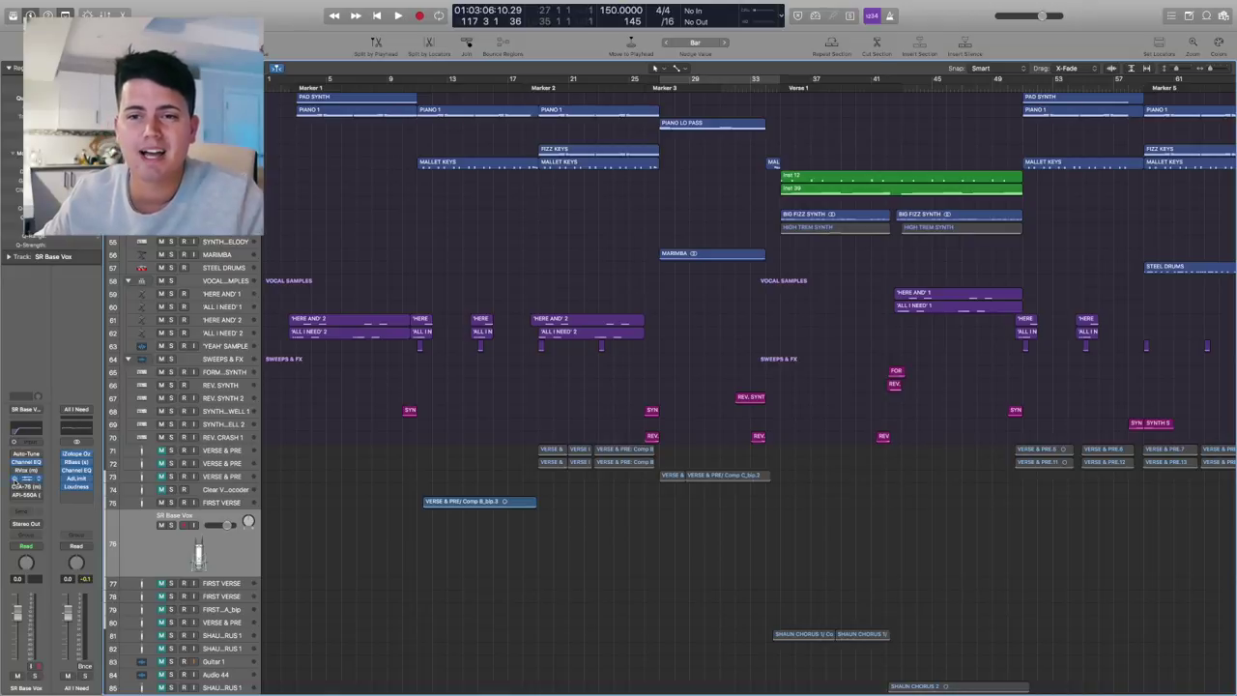
Inspect the CLA-76 and API-550A plug-in settings on the SR Base Vox track, closing each window after viewing.
left_click(23, 486)
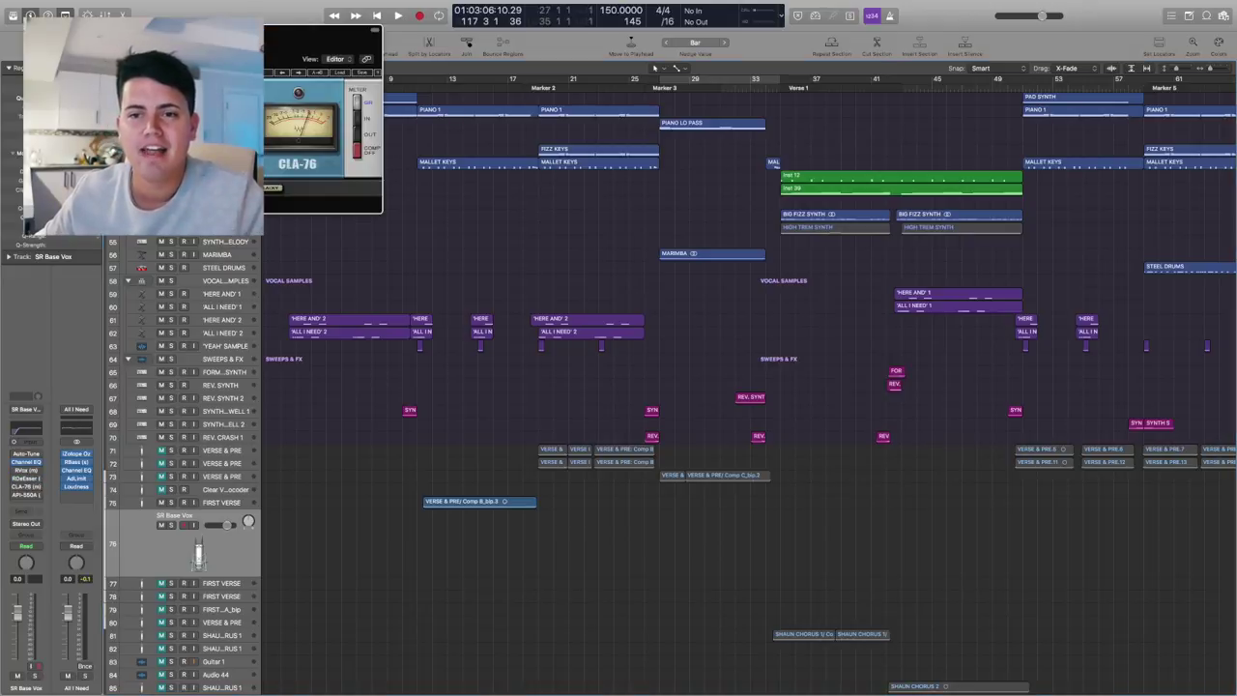
left_click(23, 486)
left_click(25, 495)
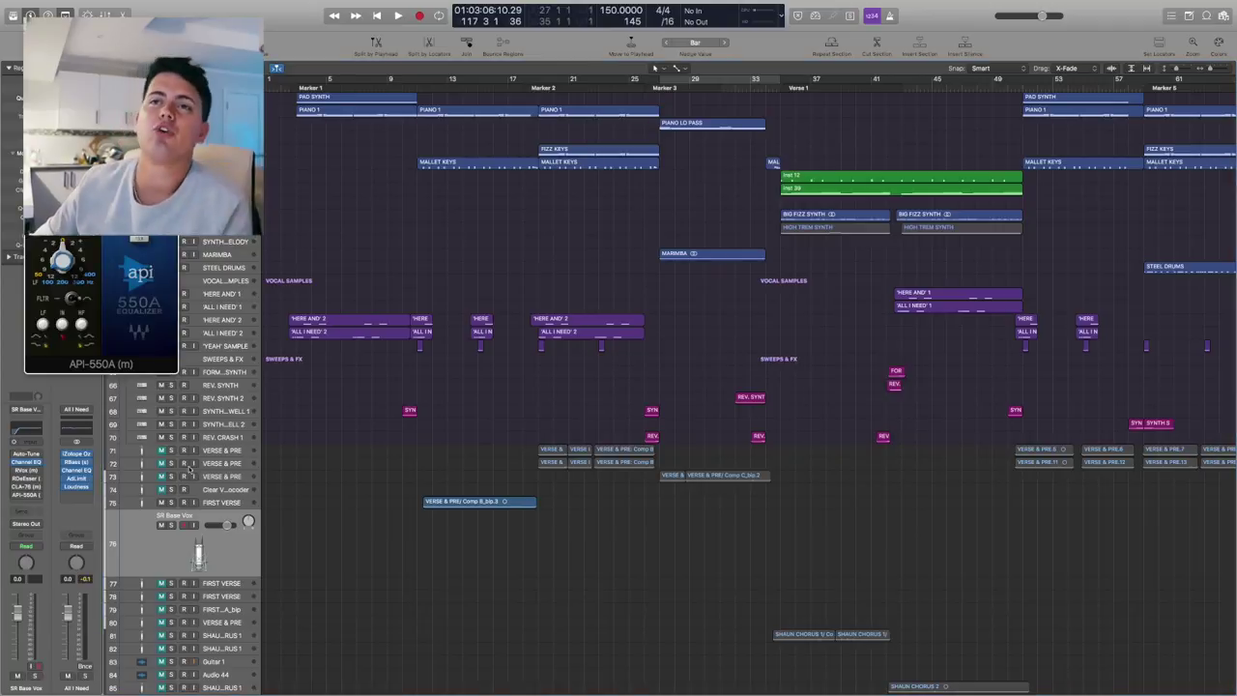
left_click_drag(145, 240, 644, 300)
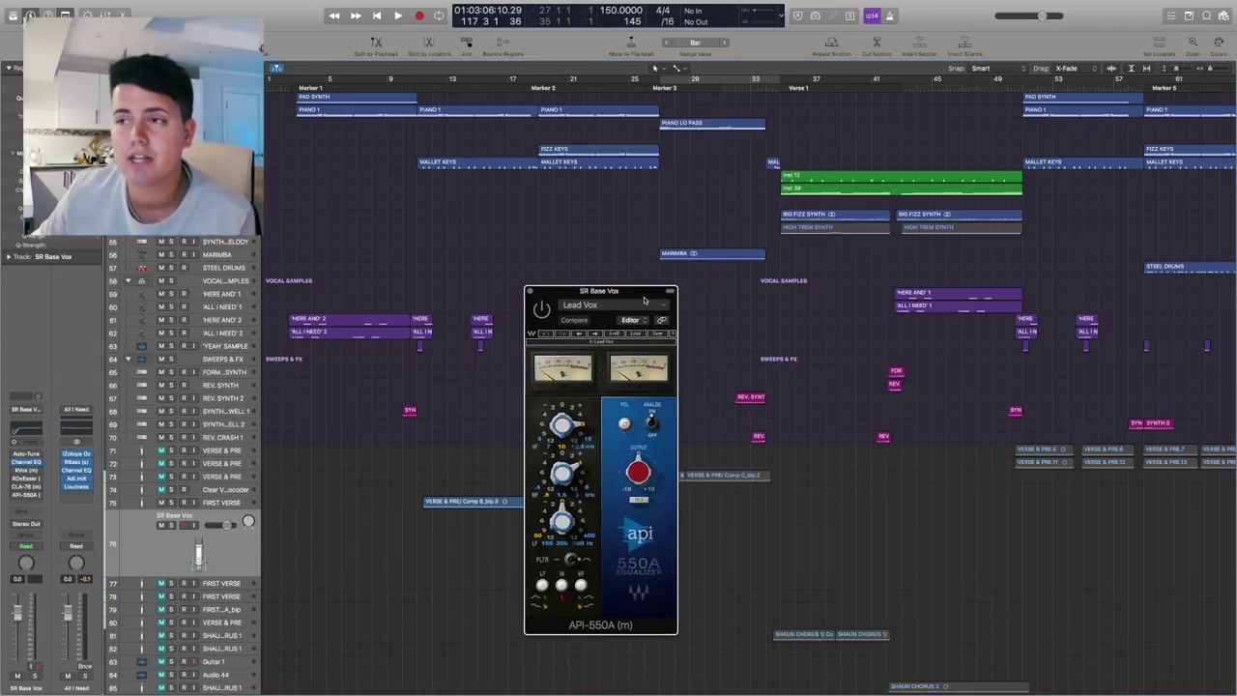
left_click(533, 291)
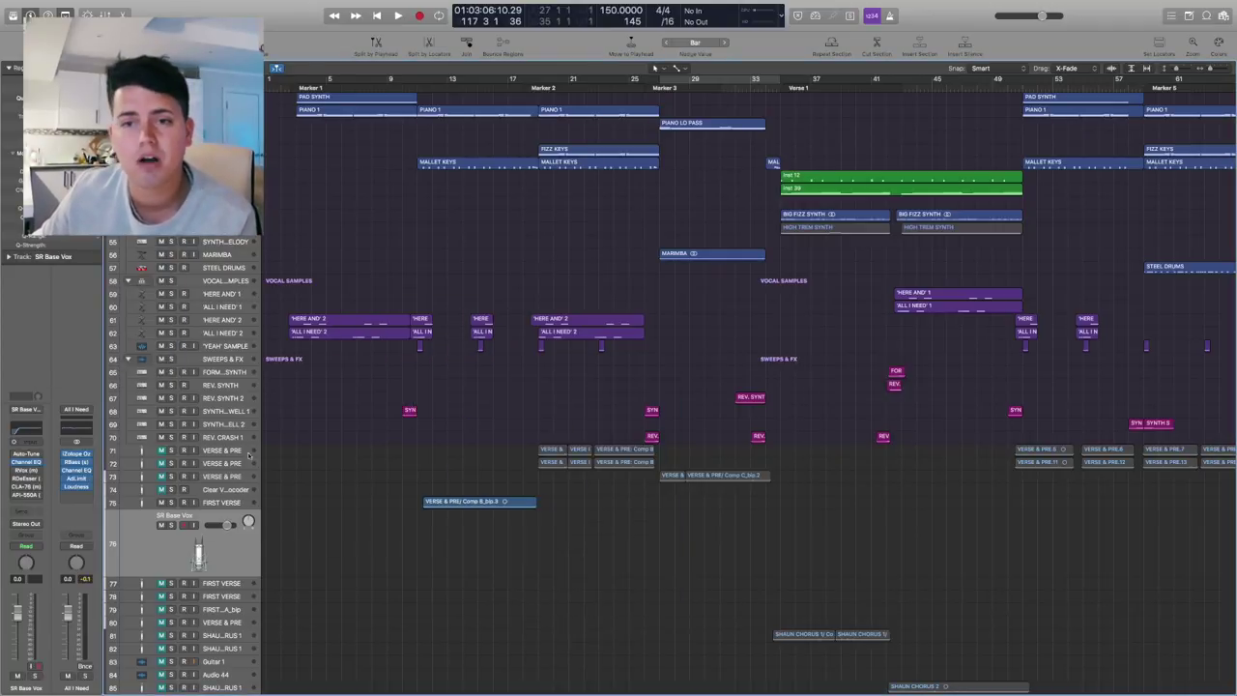
Return to the FIRST VERSE track and review its second Channel EQ curve again, closing the window after viewing.
left_click(220, 503)
left_click(26, 470)
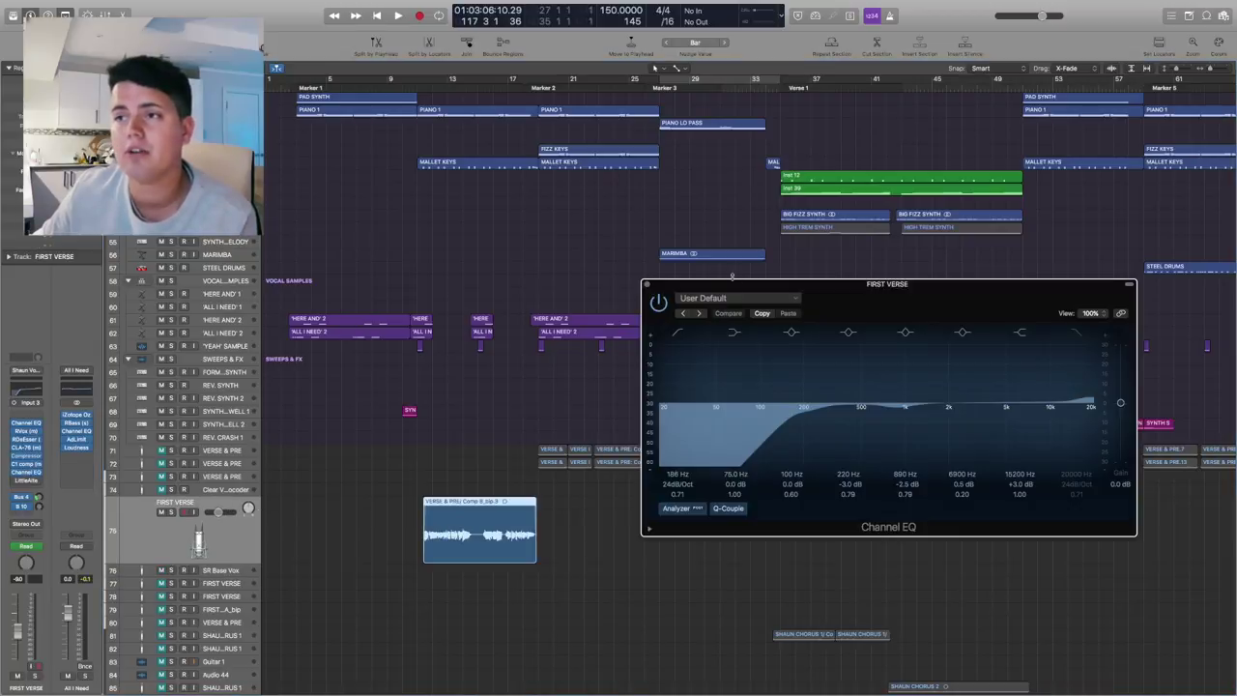
left_click_drag(752, 286, 636, 255)
left_click(530, 254)
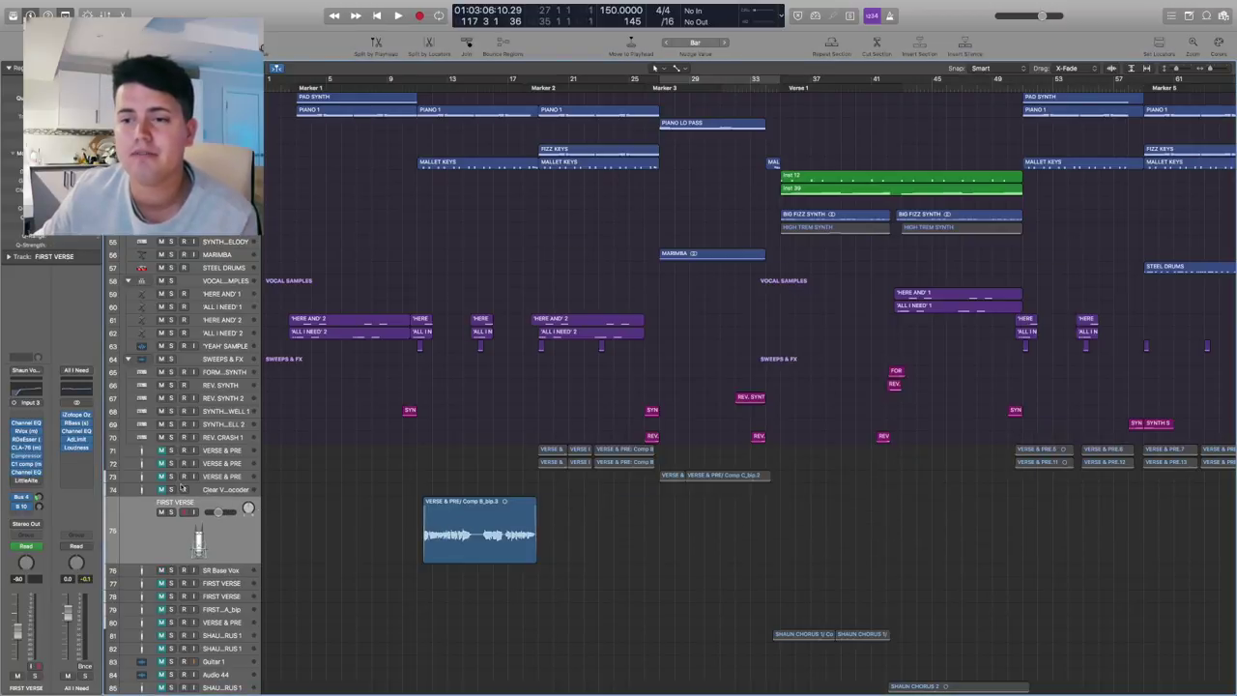
Select the SR Base Vox track and look over the song arrangement from the opening bars to the final chorus.
key("Down")
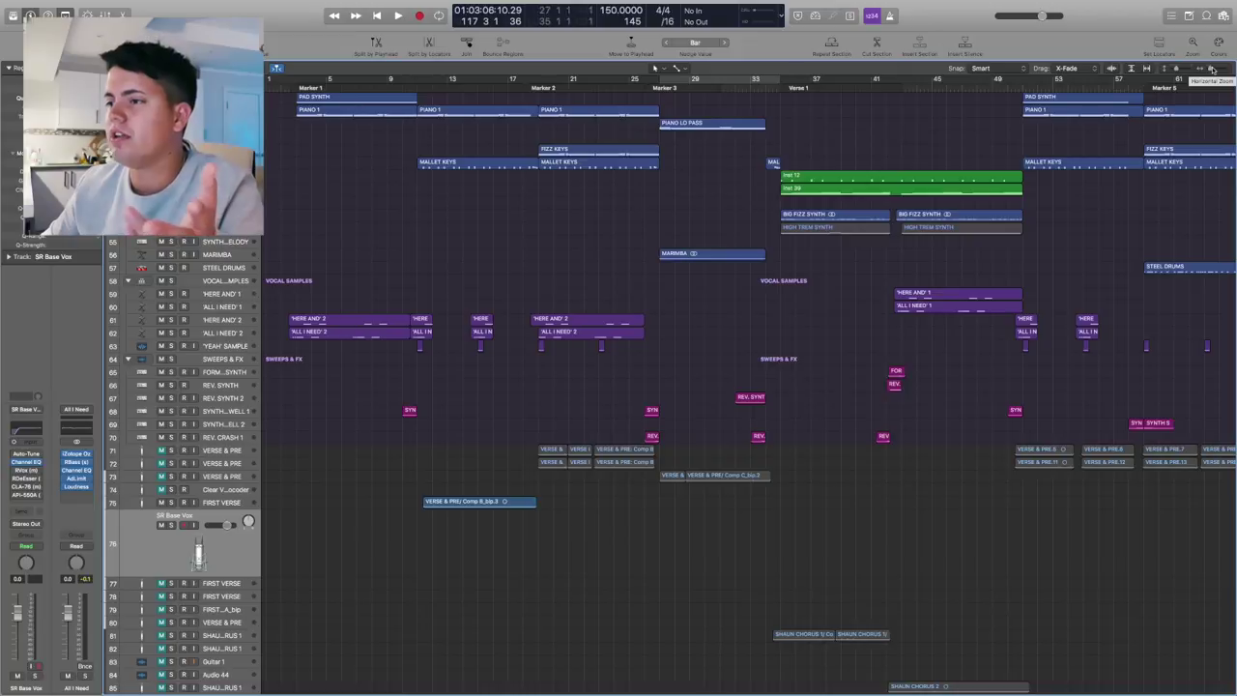
scroll(1234, 129, "right", 15)
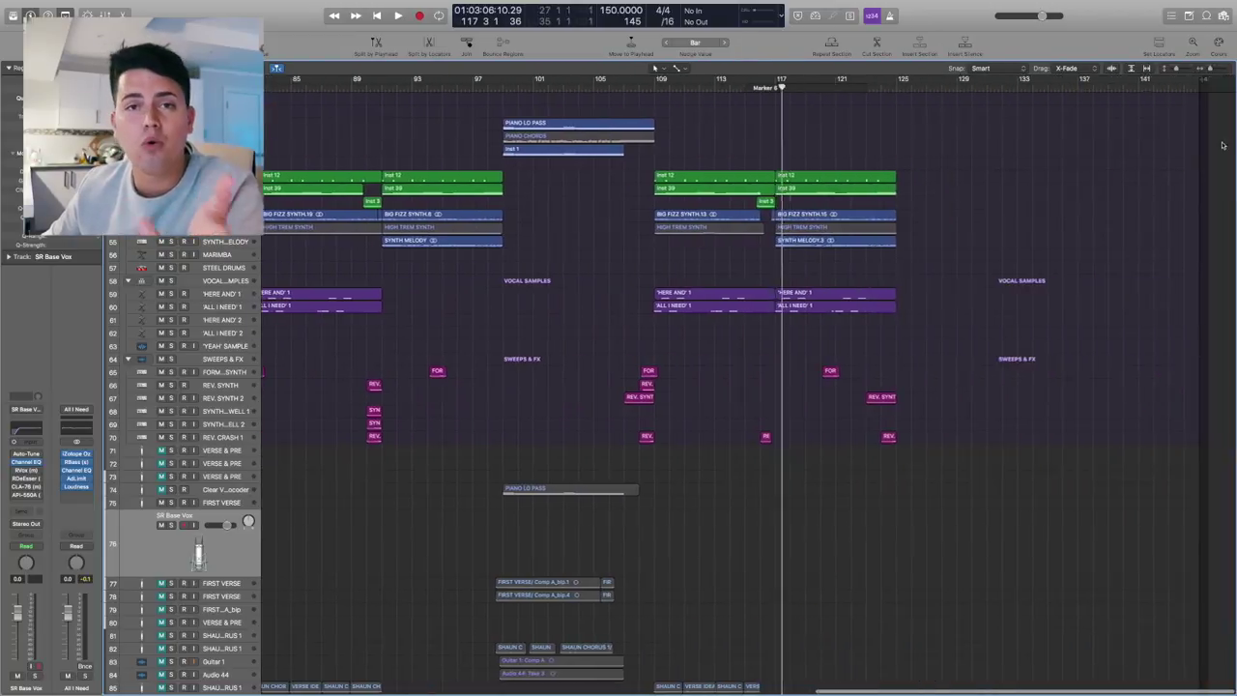
scroll(1234, 129, "left", 15)
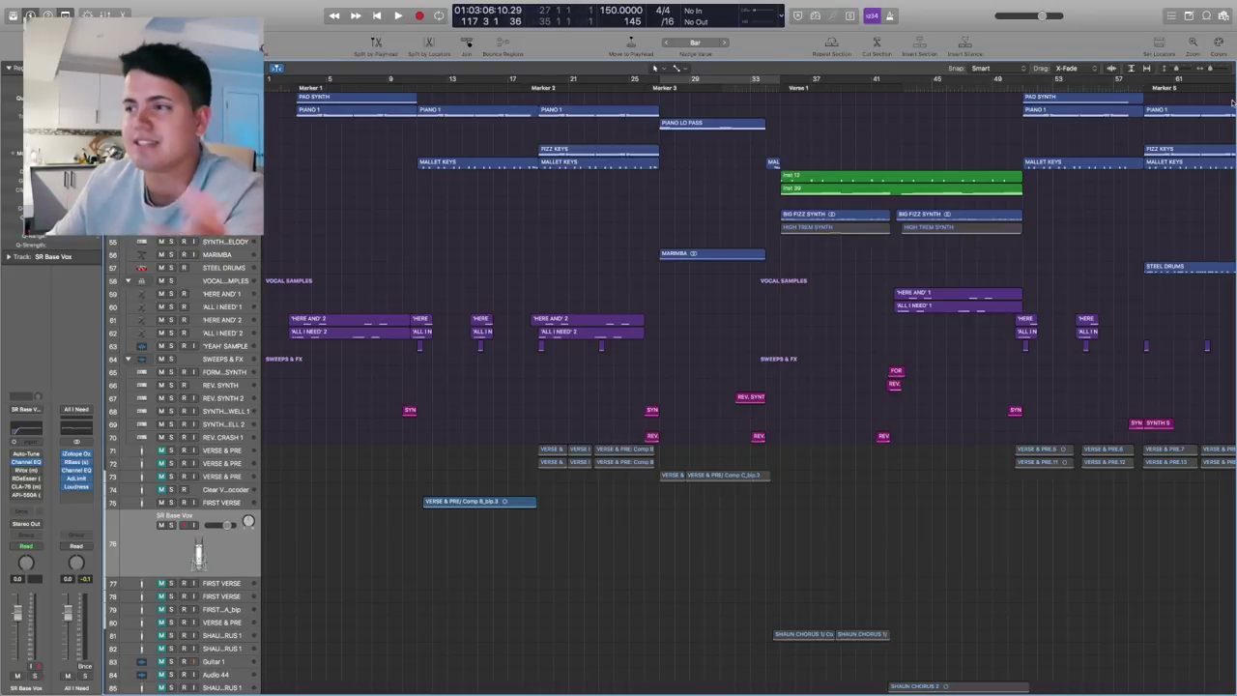
scroll(997, 207, "down", 3)
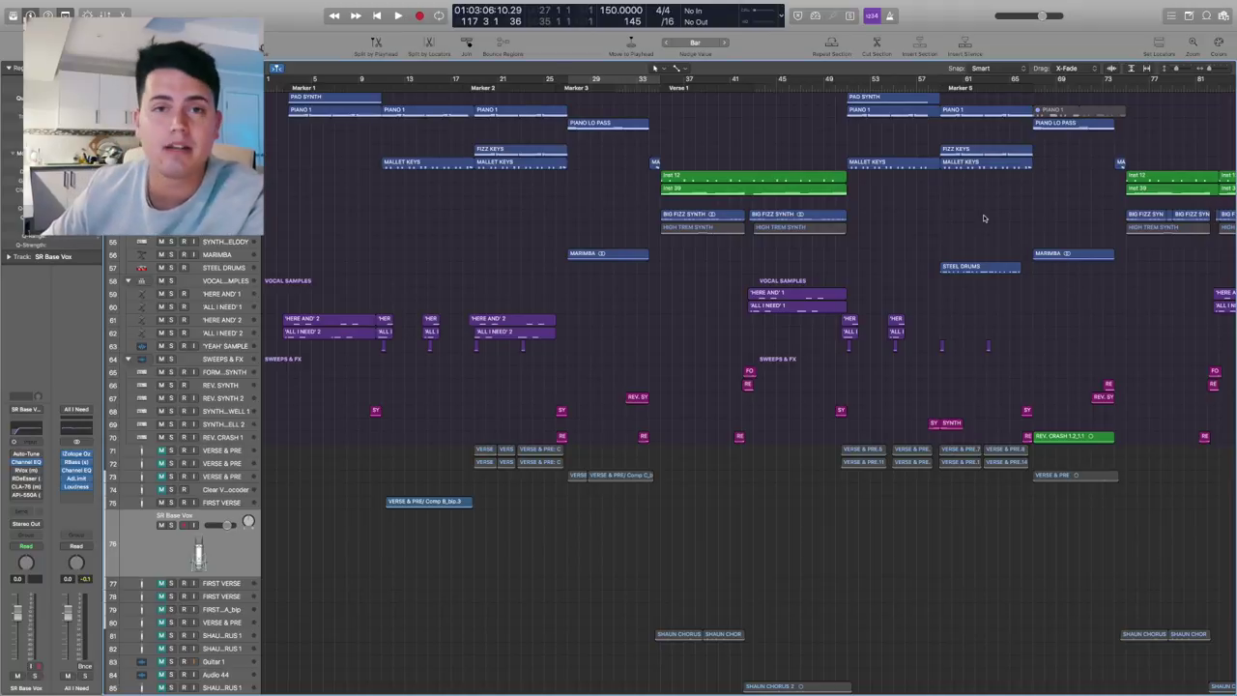